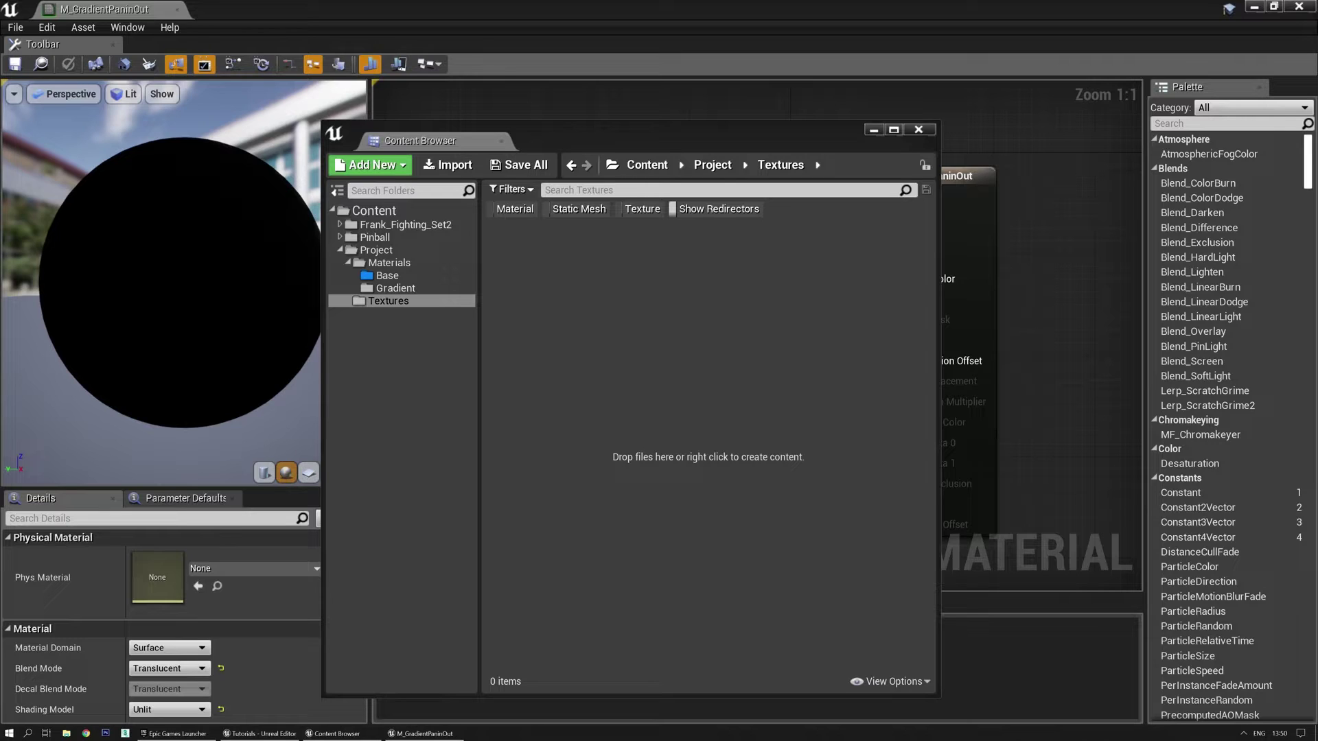
Import HighEndGradient4k.png from the Gradients folder into the project's Textures folder
{"action": "left_click", "coordinate": [679, 328]}
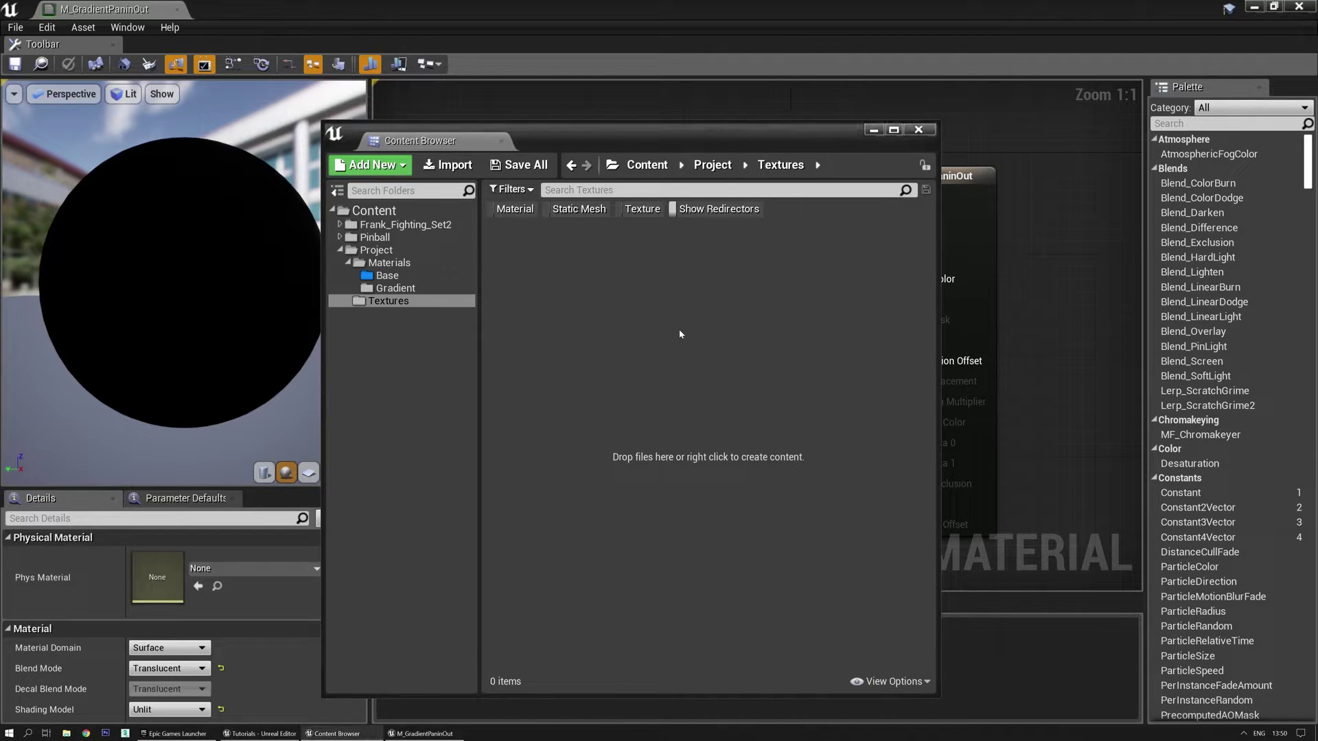
{"action": "left_click", "coordinate": [448, 165]}
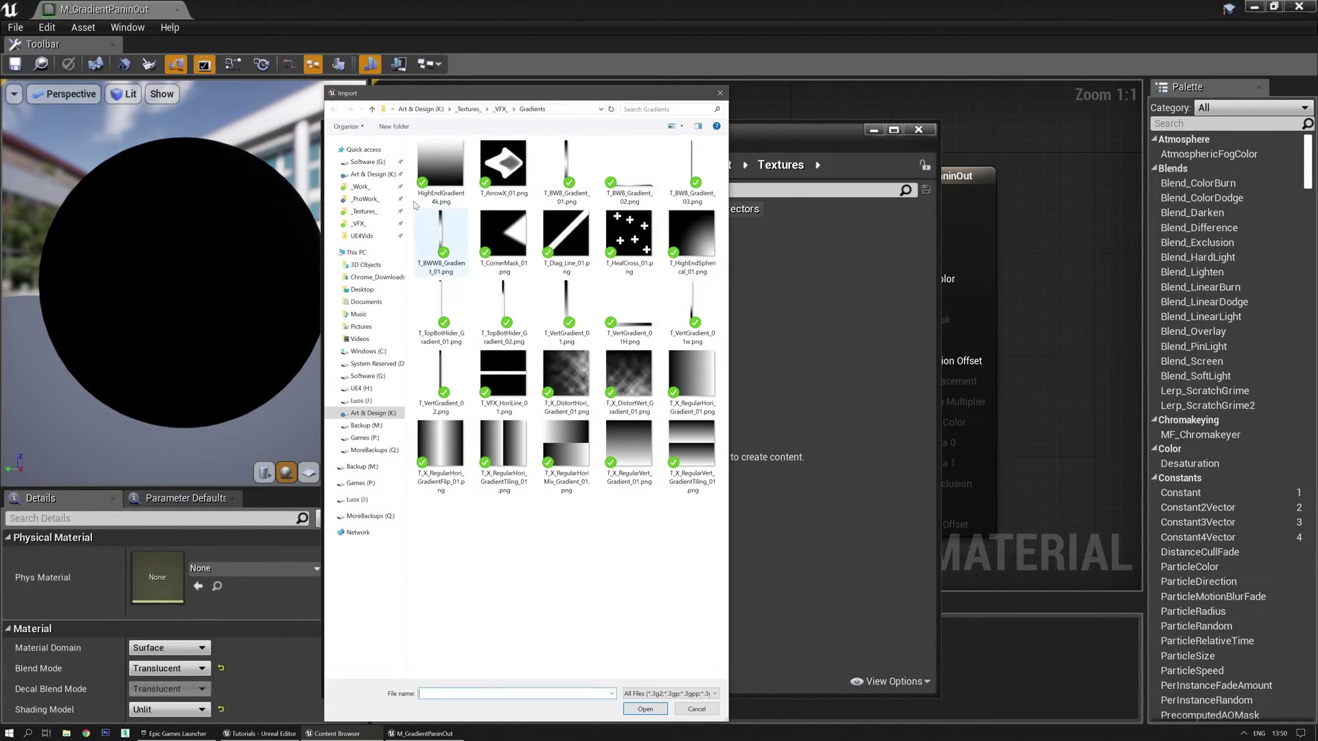
{"action": "double_click", "coordinate": [428, 147]}
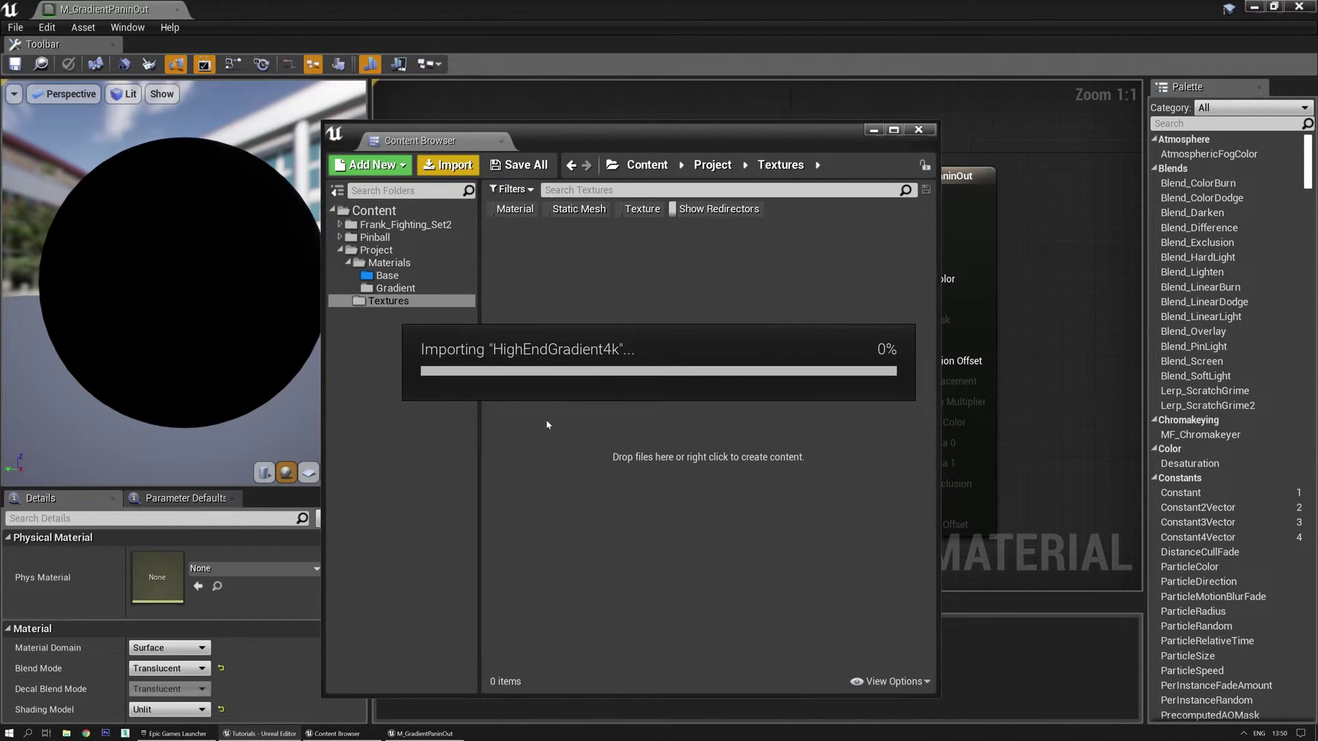
Import the T_NoiseMask_02 texture from the NoiseMasks folder into the project's Textures folder
{"action": "left_click", "coordinate": [447, 165]}
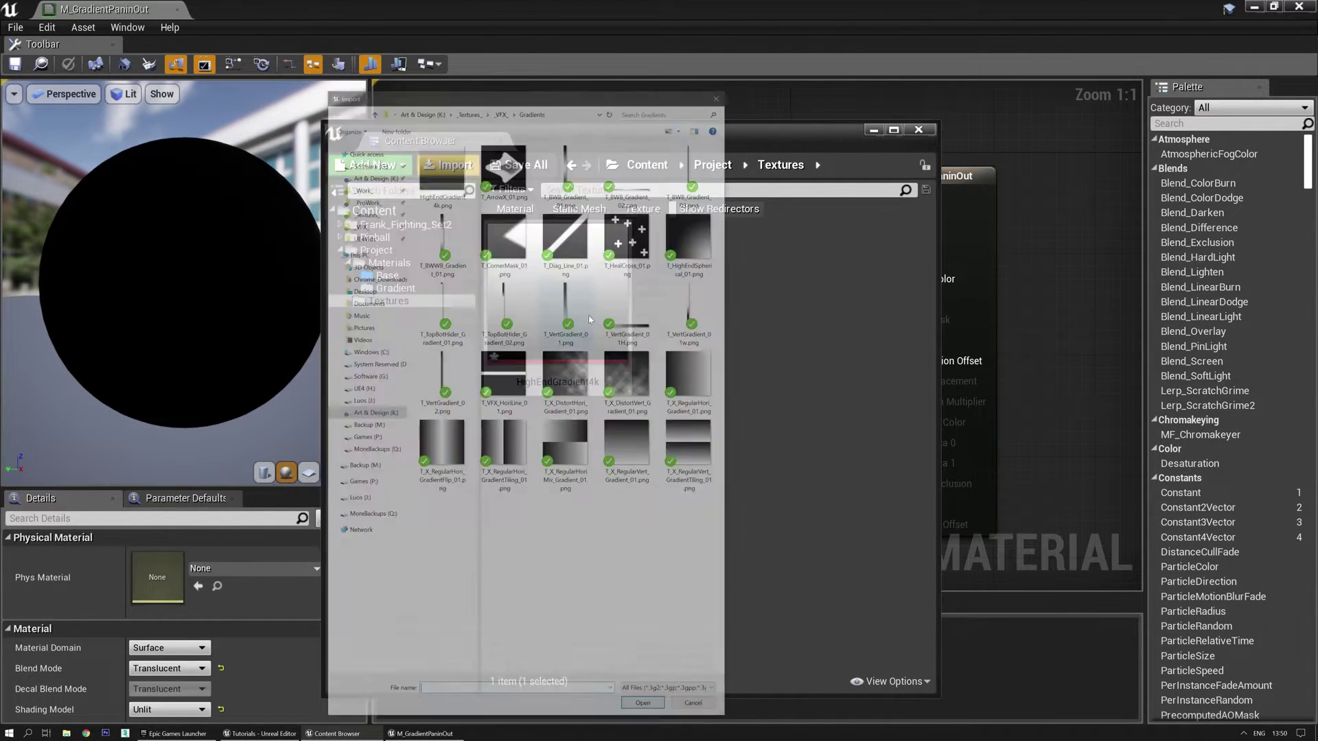
{"action": "left_click", "coordinate": [501, 109]}
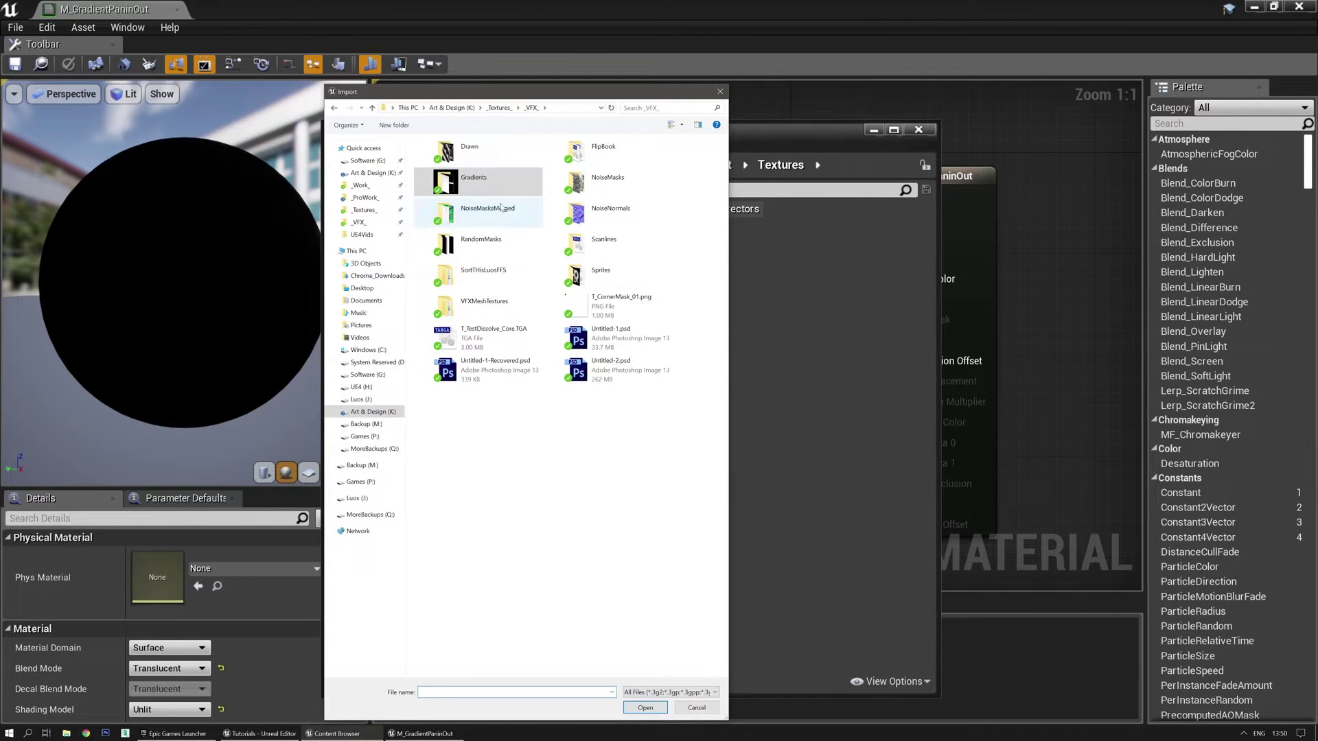
{"action": "double_click", "coordinate": [597, 180]}
{"action": "left_click", "coordinate": [497, 159]}
{"action": "double_click", "coordinate": [496, 159]}
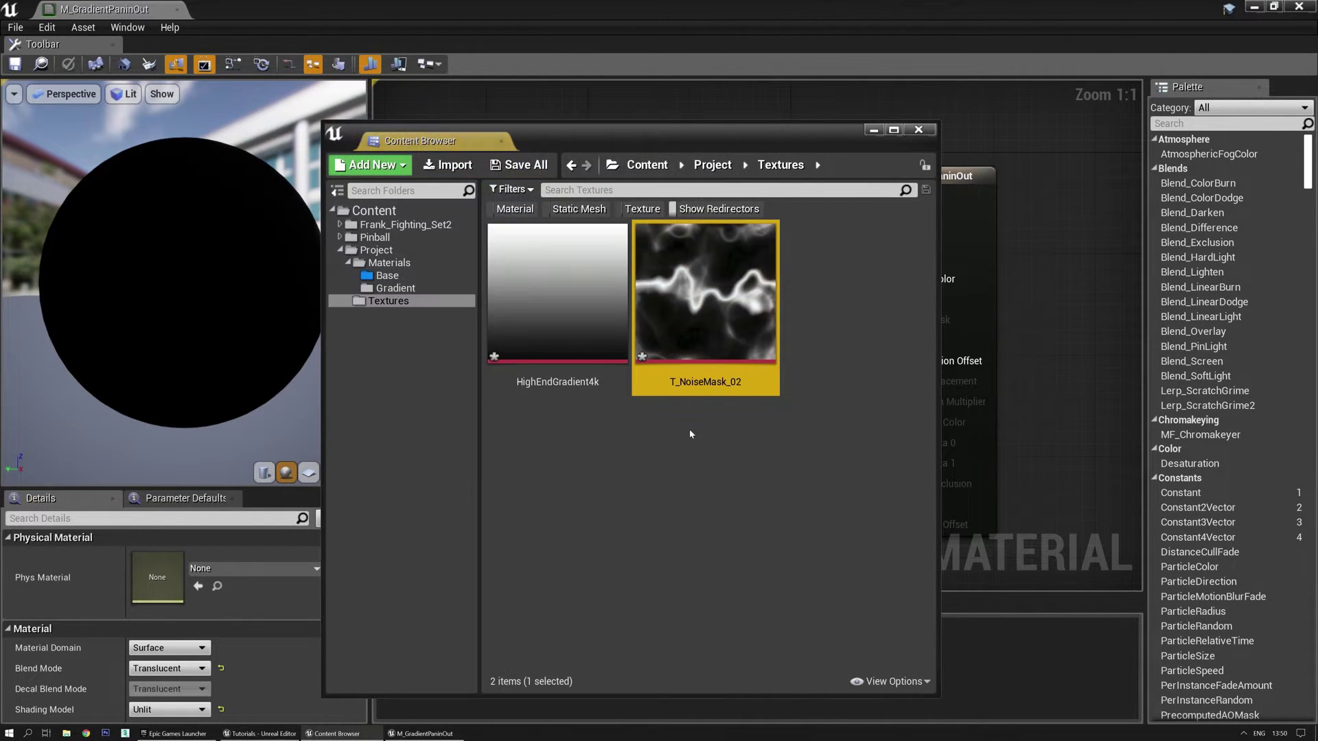
Open both imported textures for editing and inspect the dark part of HighEndGradient4k up close for banding
{"action": "right_click", "coordinate": [713, 301]}
{"action": "left_click", "coordinate": [745, 402]}
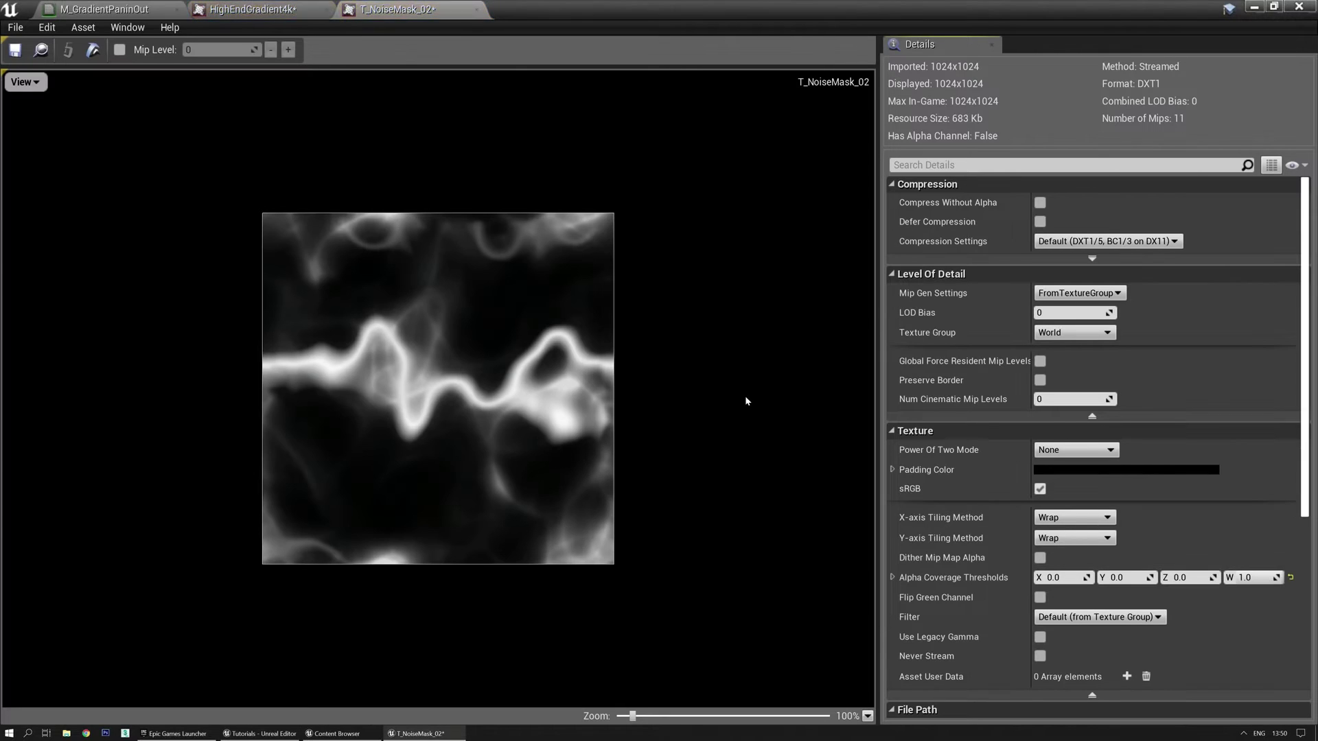
{"action": "left_click", "coordinate": [281, 15]}
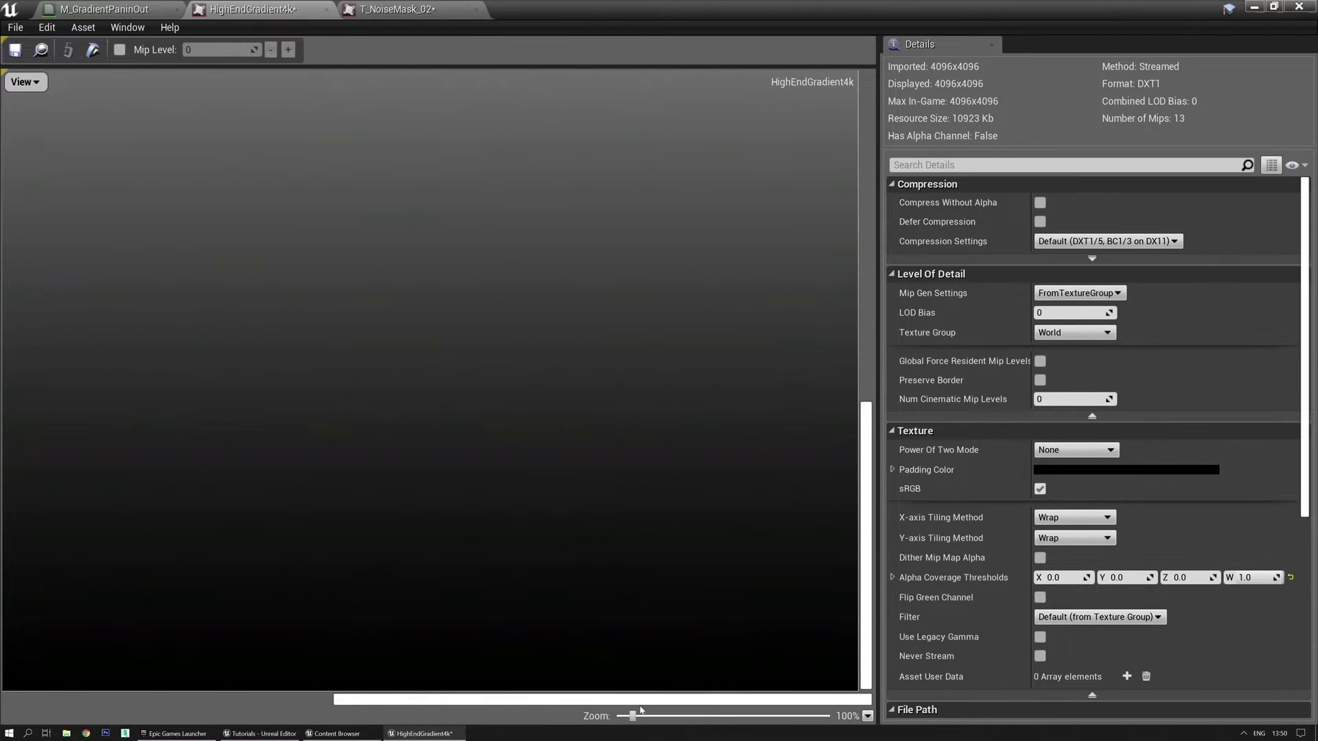
{"action": "left_click_drag", "start_coordinate": [635, 716], "coordinate": [658, 716]}
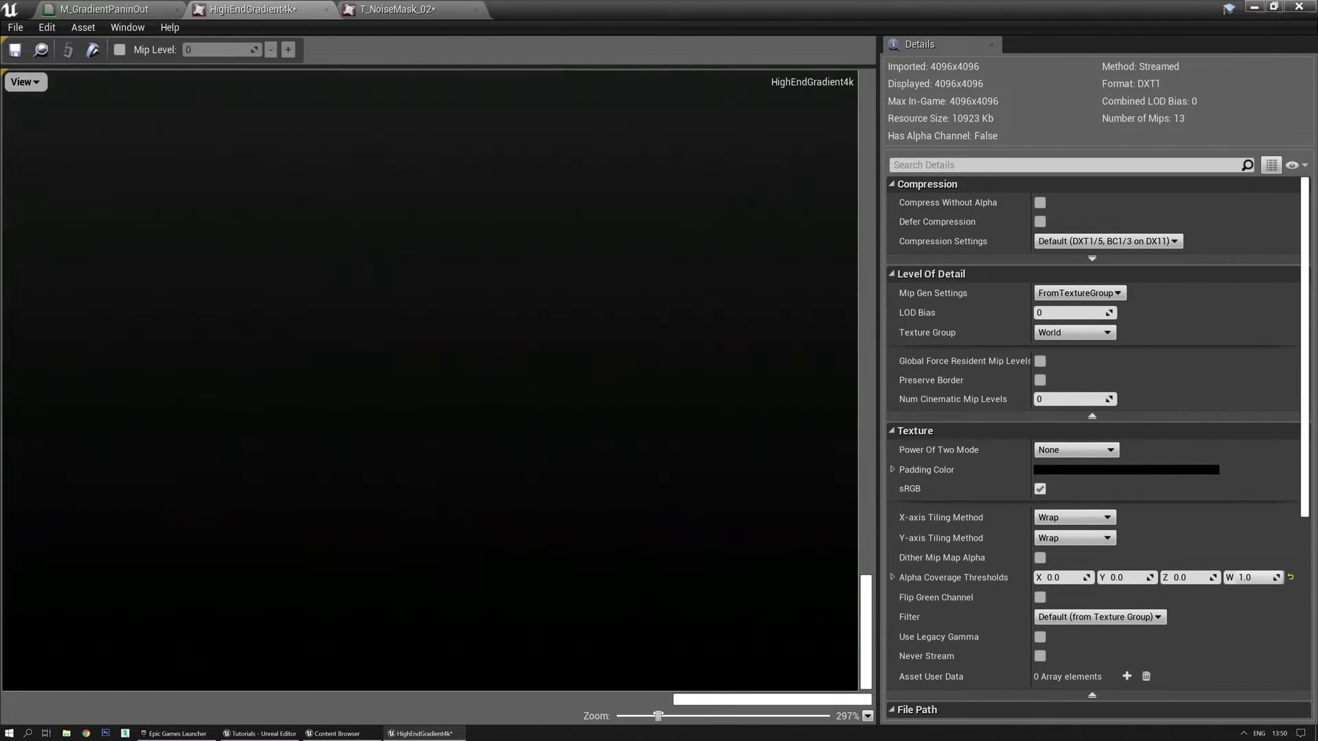
{"action": "left_click_drag", "start_coordinate": [863, 606], "coordinate": [834, 528]}
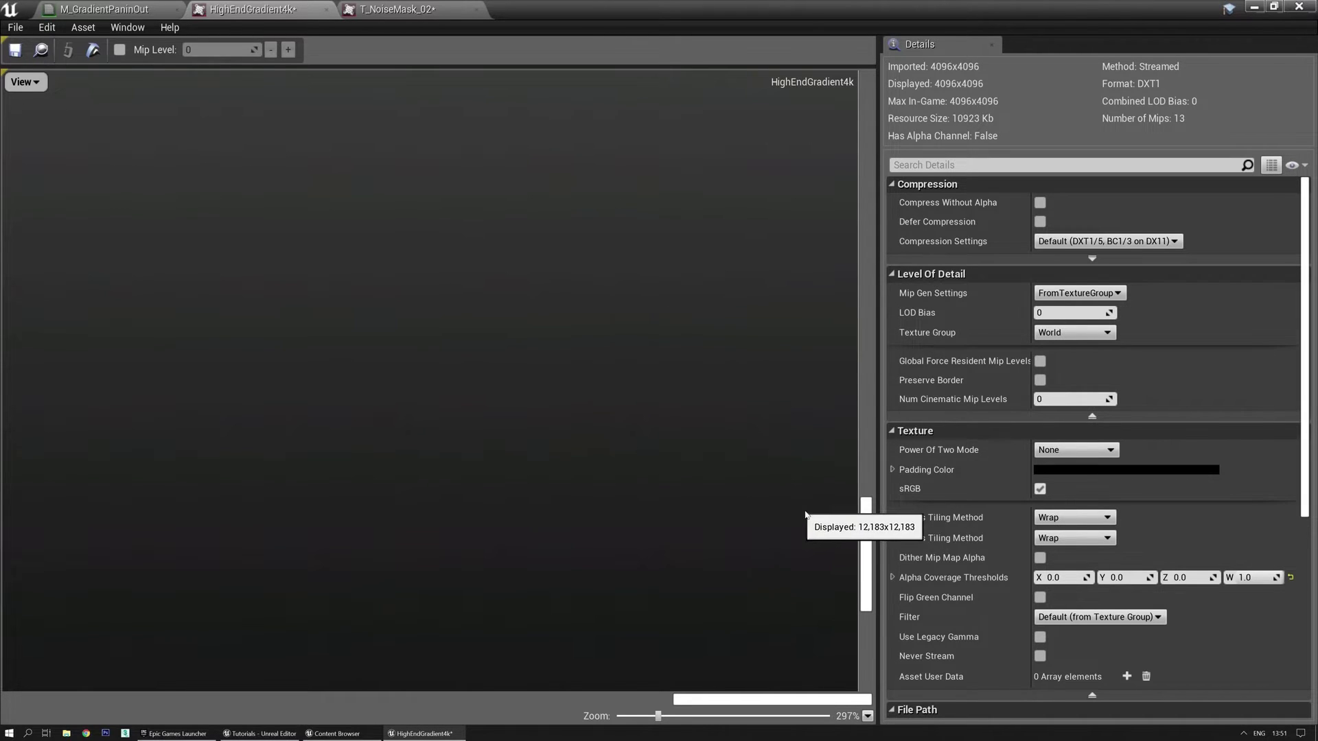
Set HighEndGradient4k's compression to Alpha (no sRGB, BC4 on DX11) and its texture group to Effects
{"action": "left_click", "coordinate": [1098, 242]}
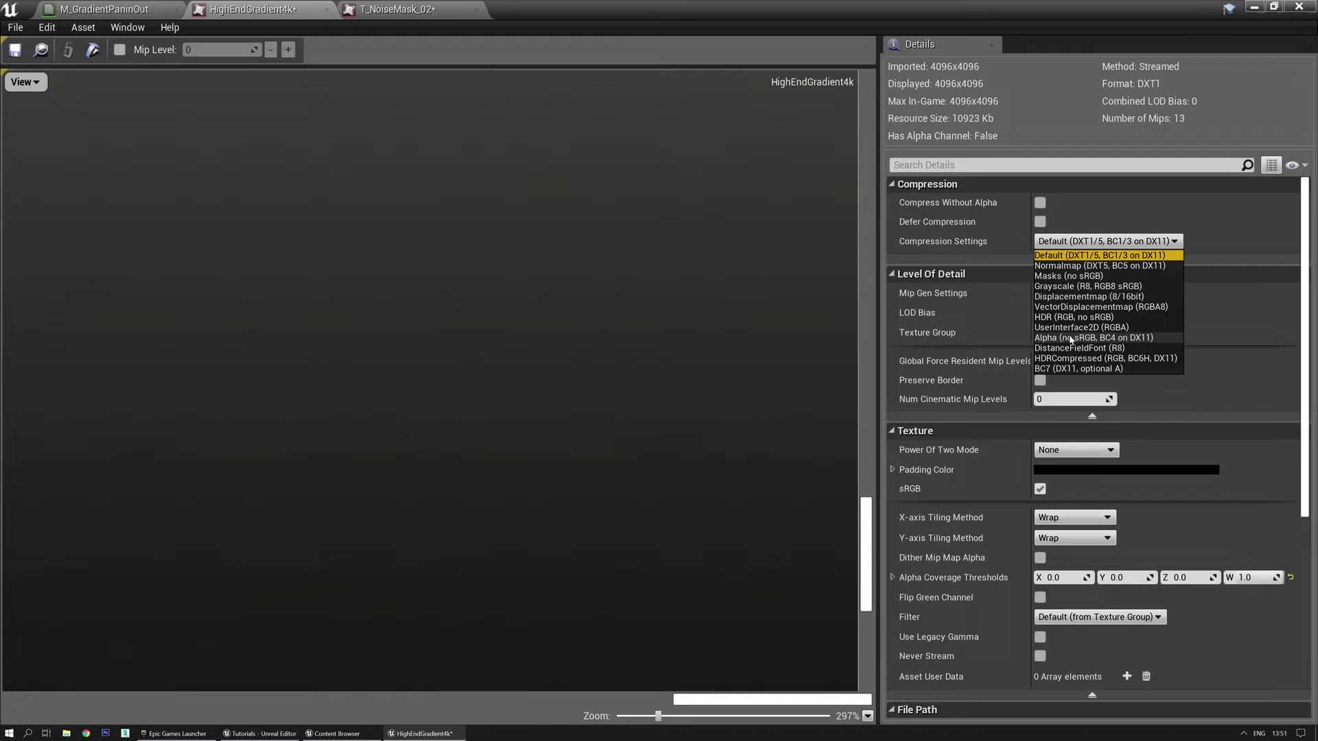
{"action": "key", "text": "Return"}
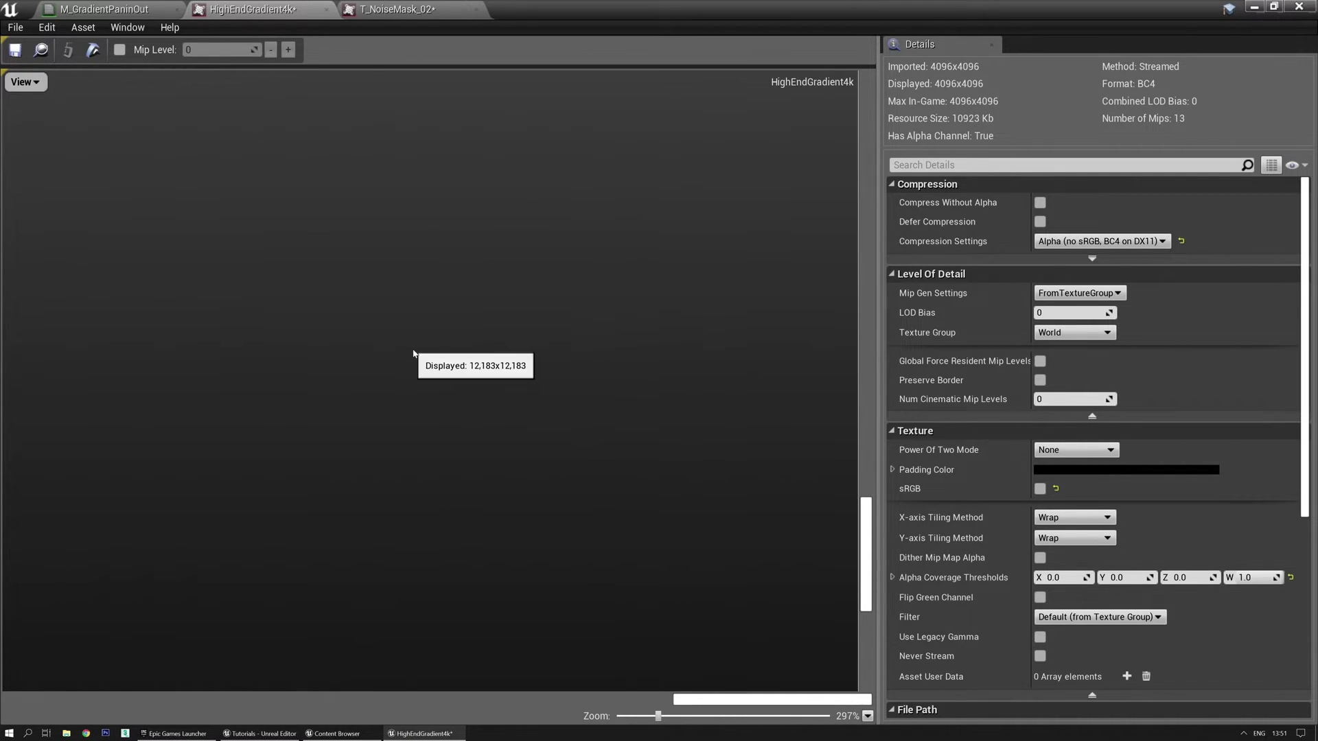
{"action": "left_click", "coordinate": [1073, 332]}
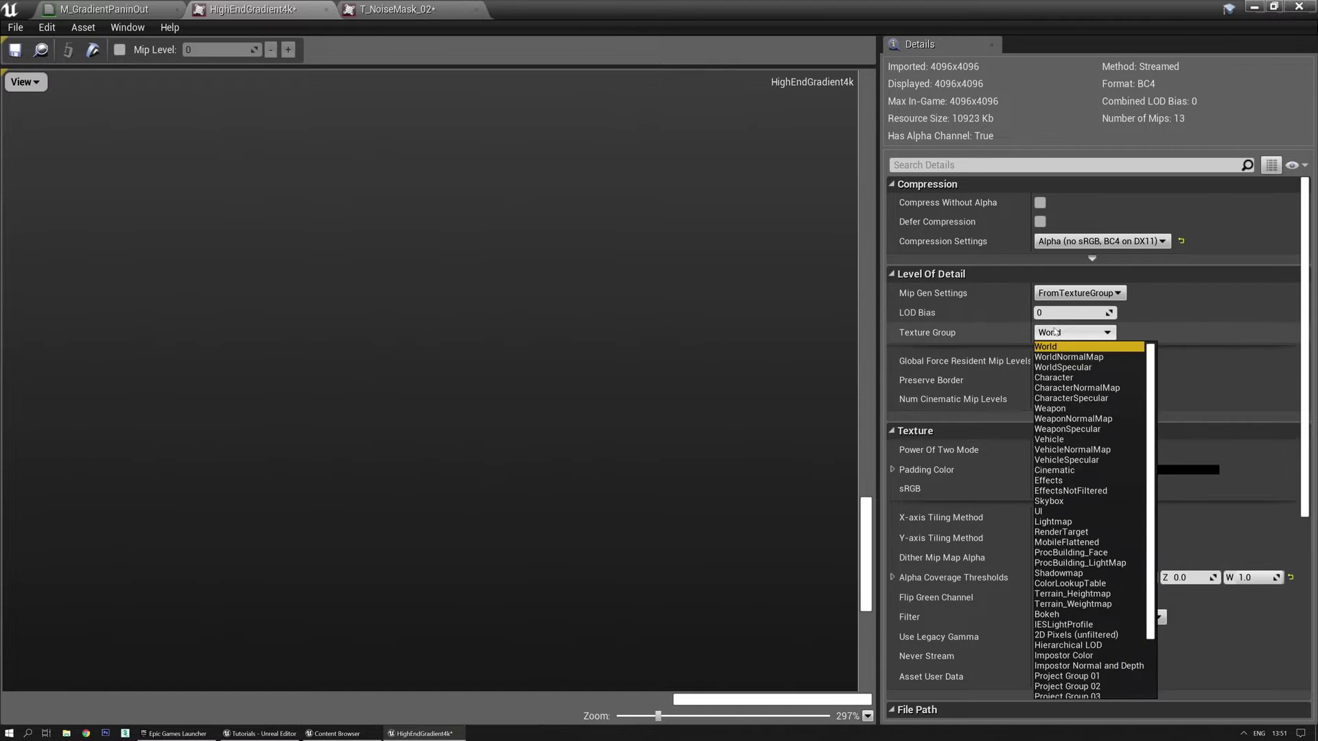
{"action": "left_click", "coordinate": [1071, 482]}
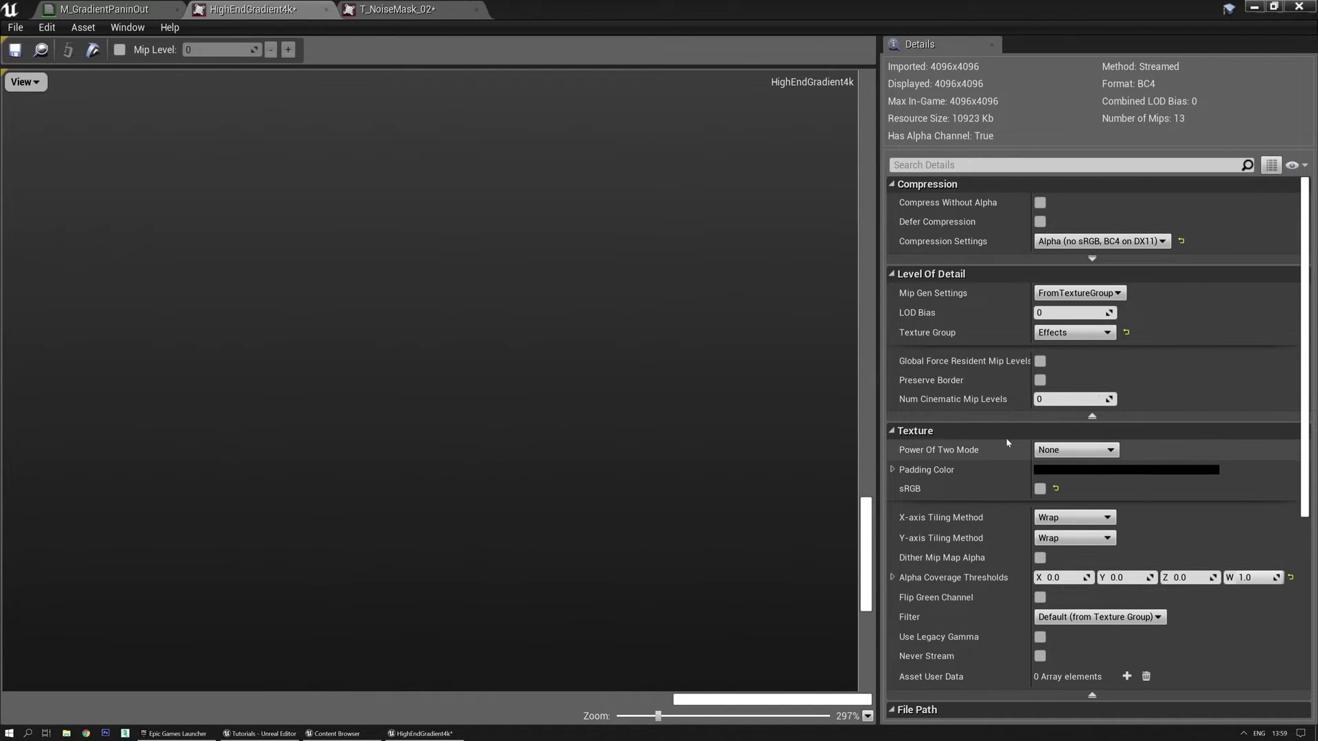
Set T_NoiseMask_02's compression to Alpha (no sRGB, BC4 on DX11)
{"action": "left_click", "coordinate": [396, 9]}
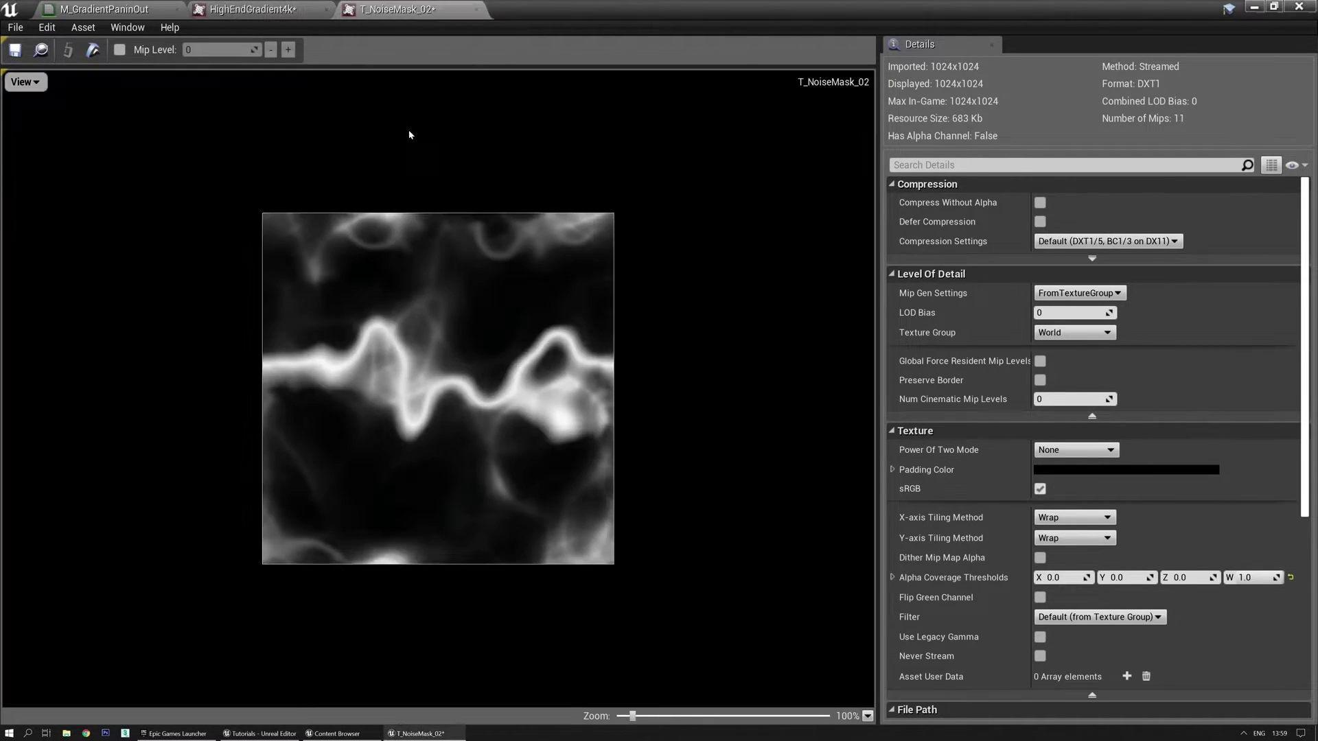
{"action": "left_click", "coordinate": [1105, 241]}
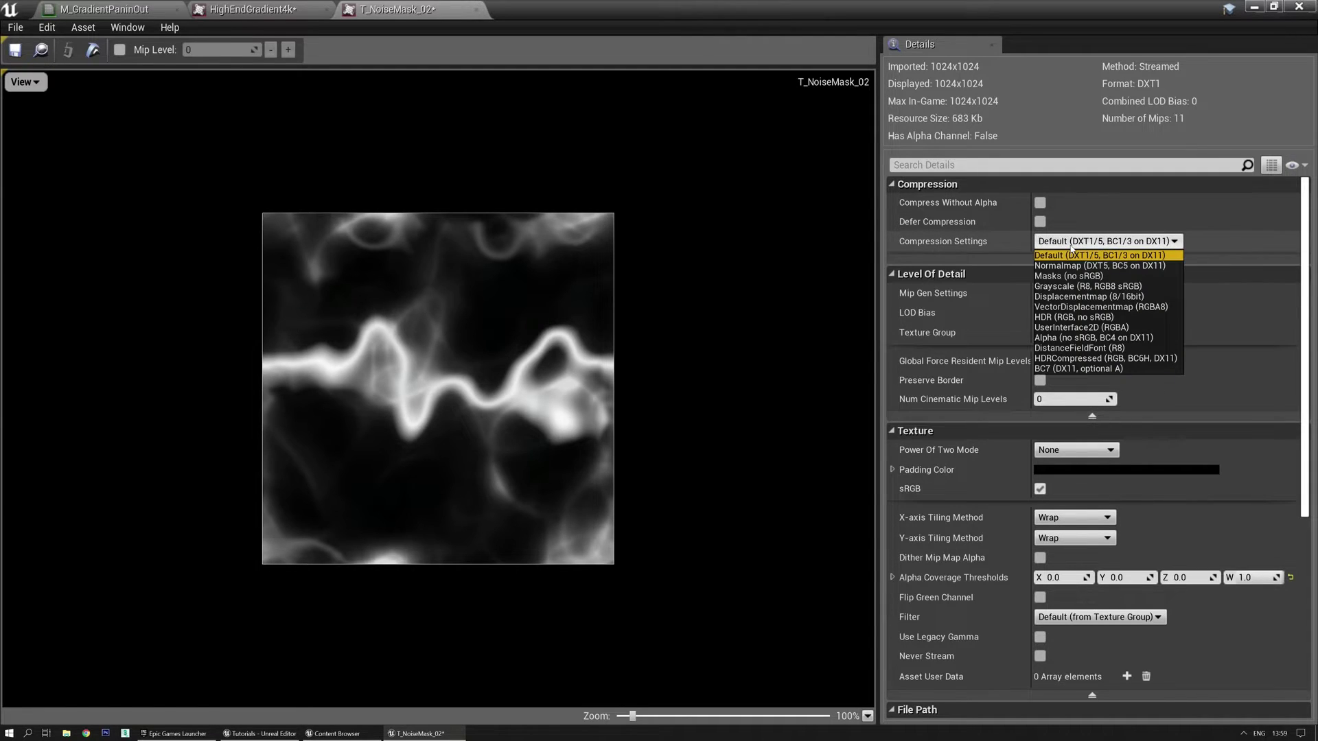
{"action": "left_click", "coordinate": [1083, 337]}
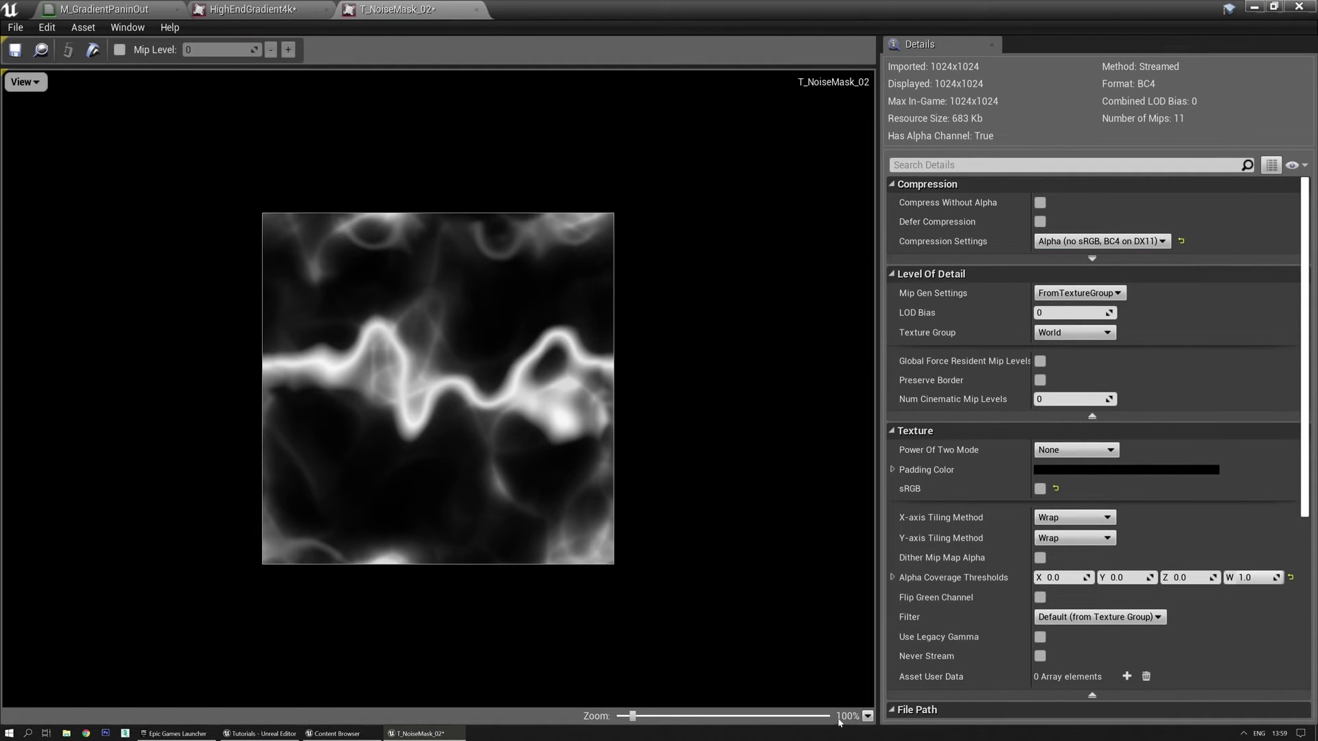
Compare T_NoiseMask_02 up close under Default (DXT1/5, BC1/3 on DX11) compression and restore Alpha (no sRGB, BC4 on DX11)
{"action": "left_click_drag", "start_coordinate": [808, 717], "coordinate": [755, 717]}
{"action": "left_click", "coordinate": [1075, 243]}
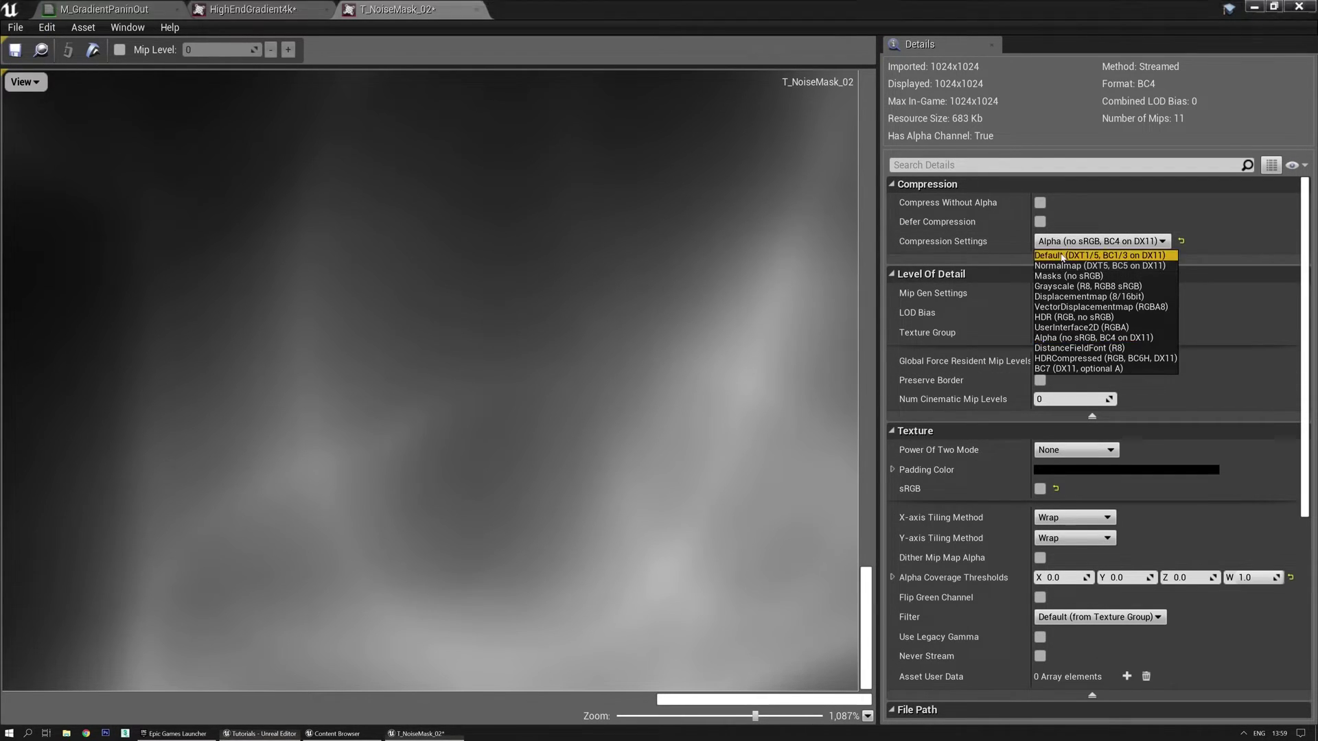
{"action": "left_click", "coordinate": [1064, 256]}
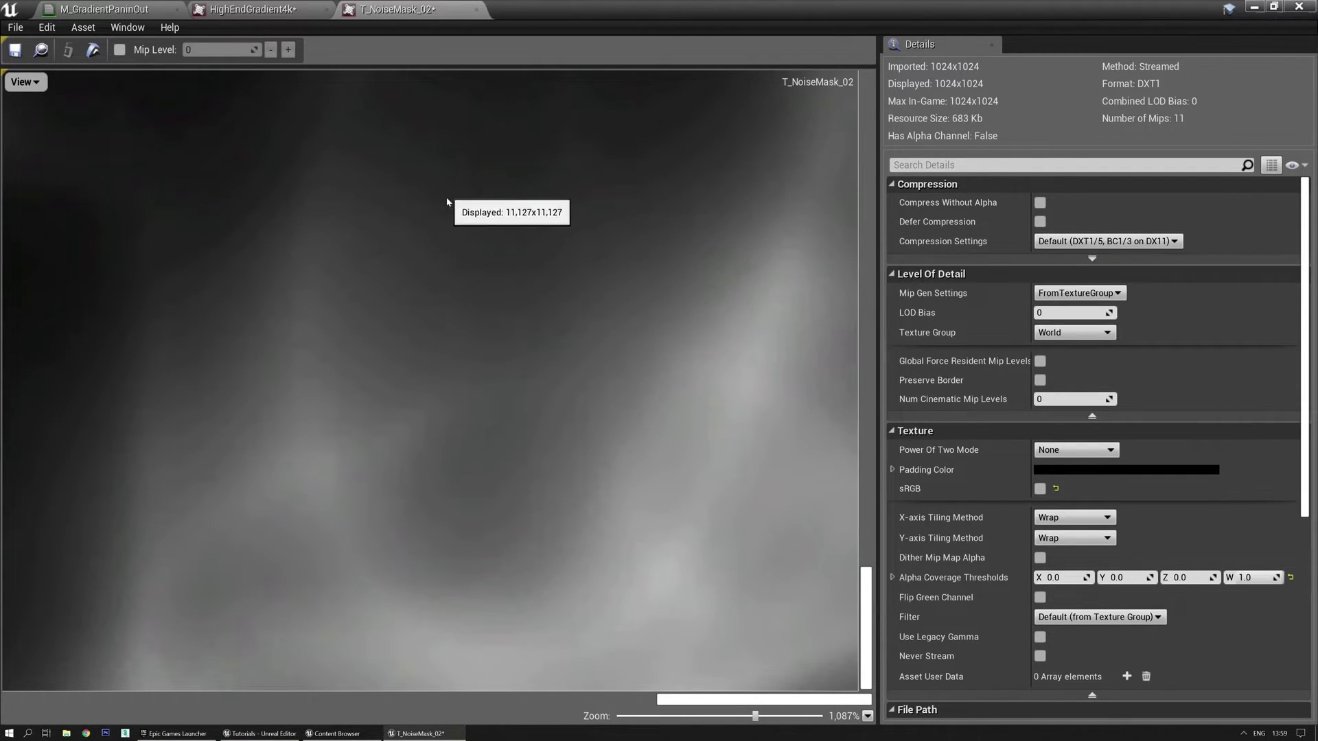
{"action": "left_click", "coordinate": [1105, 240]}
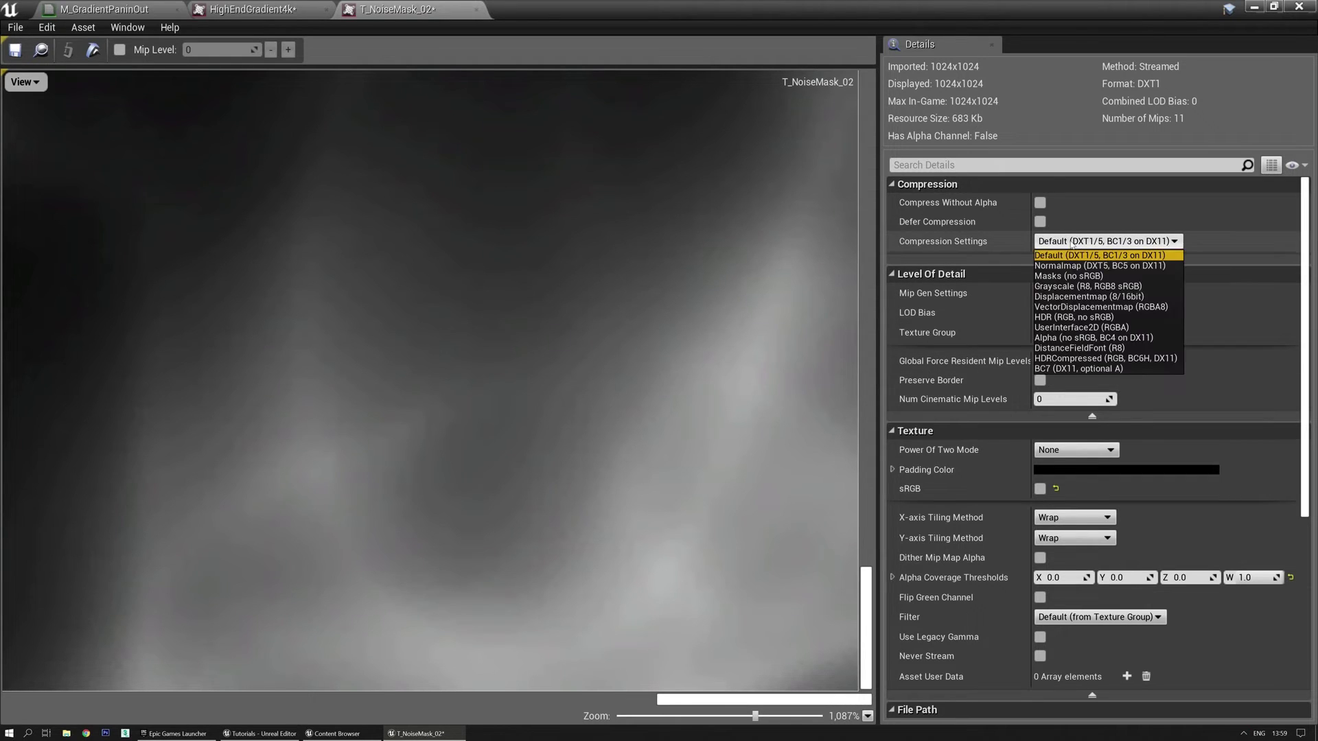
{"action": "left_click", "coordinate": [1048, 336]}
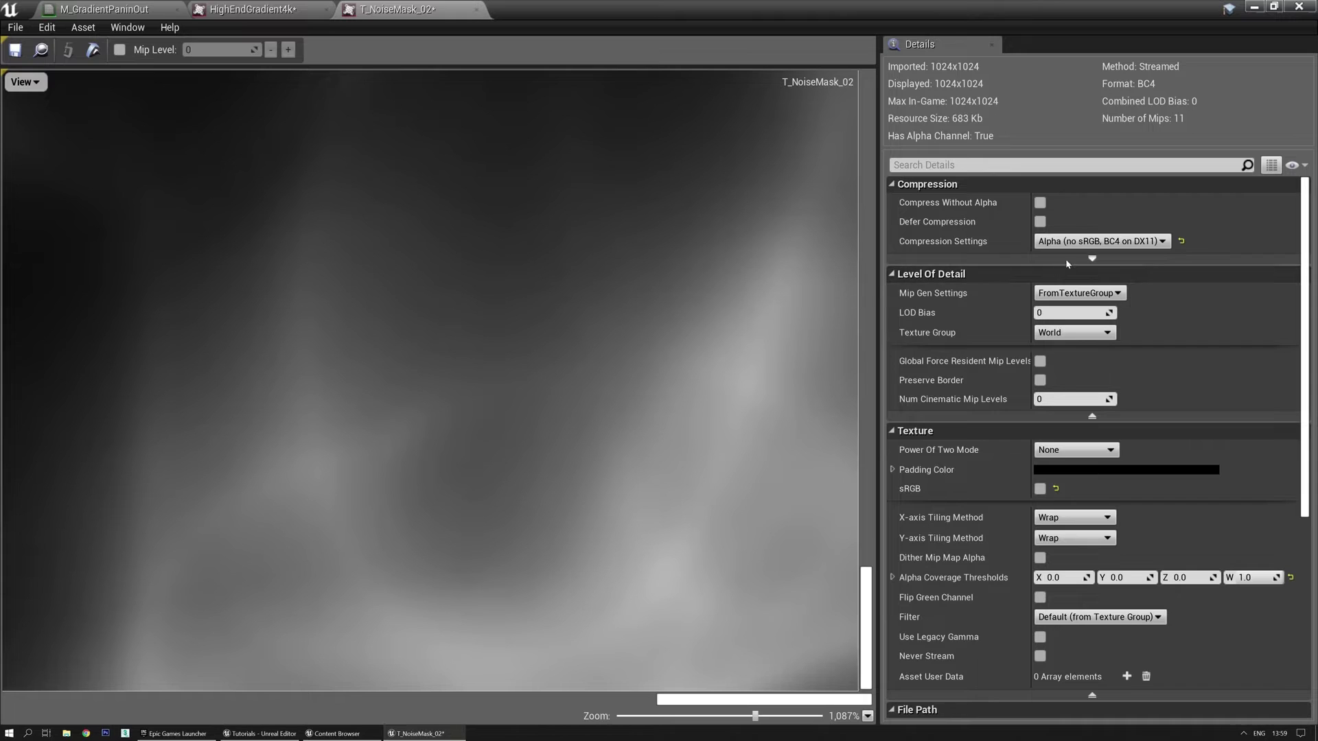
Try a maximum texture size of 512 on T_NoiseMask_02 and restore the value to 0
{"action": "left_click", "coordinate": [1067, 258]}
{"action": "left_click", "coordinate": [1074, 270]}
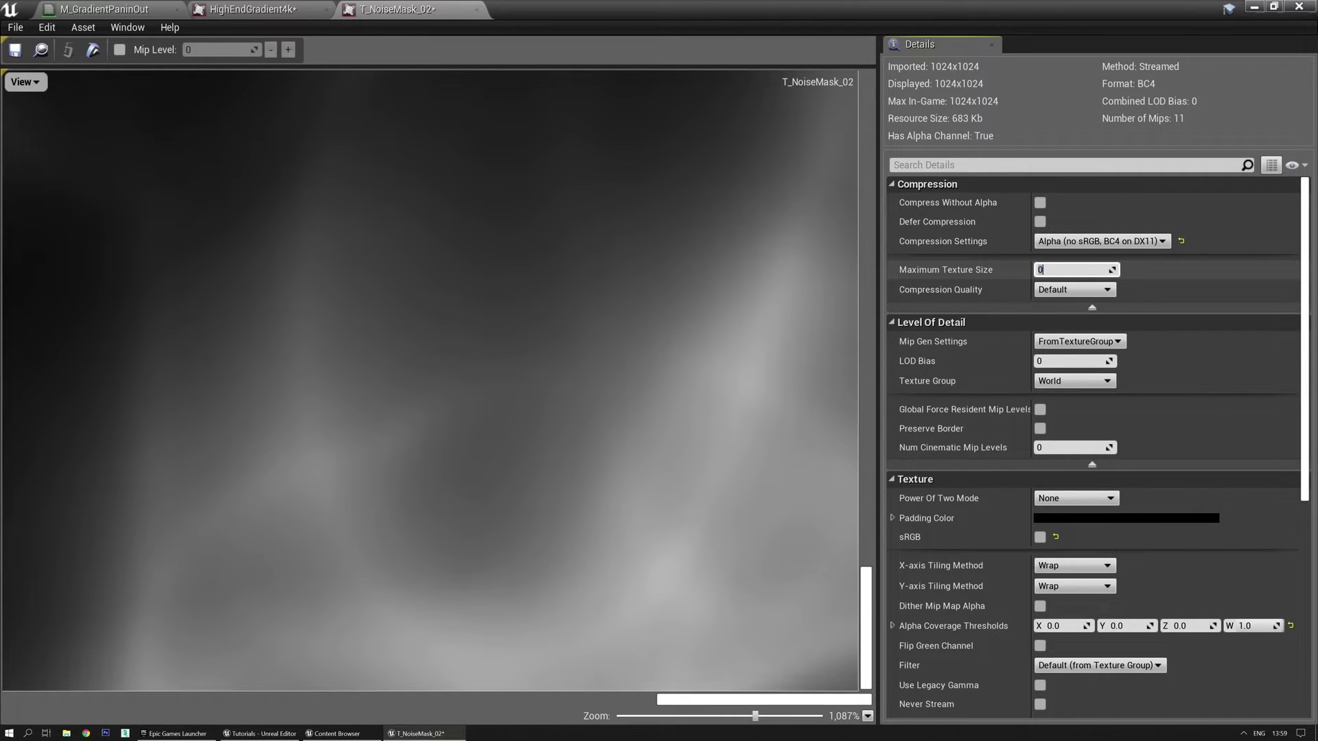
{"action": "type", "text": "512"}
{"action": "key", "text": "Return"}
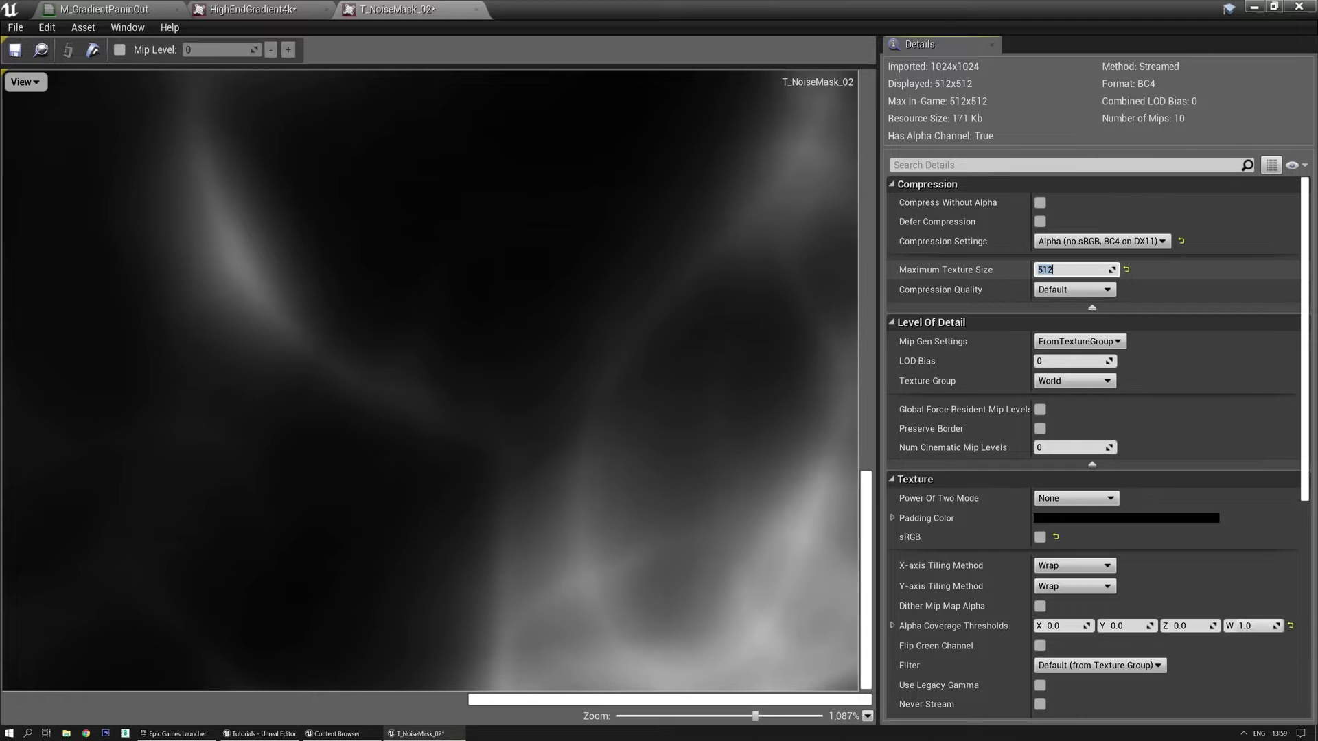
{"action": "type", "text": "0"}
{"action": "key", "text": "Return"}
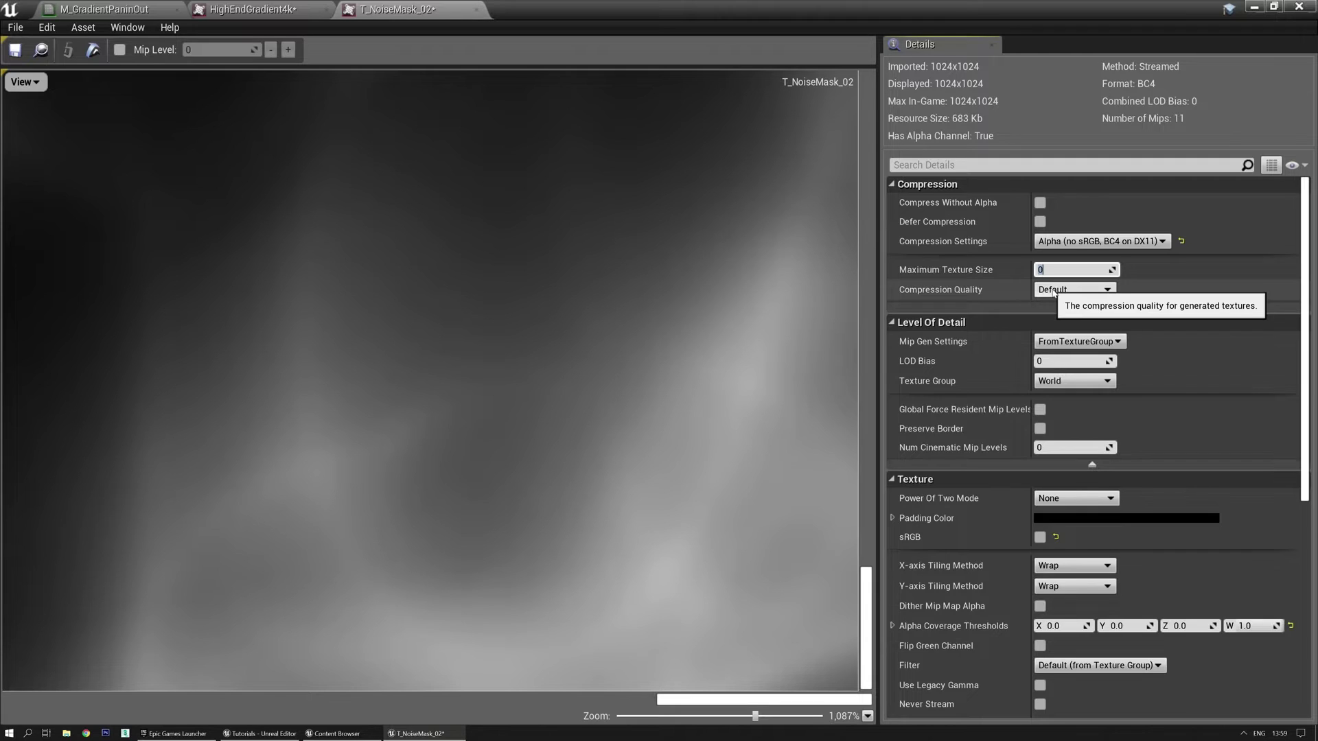
Set T_NoiseMask_02's texture group to Effects and save both the noise mask and HighEndGradient4k
{"action": "left_click", "coordinate": [1066, 383]}
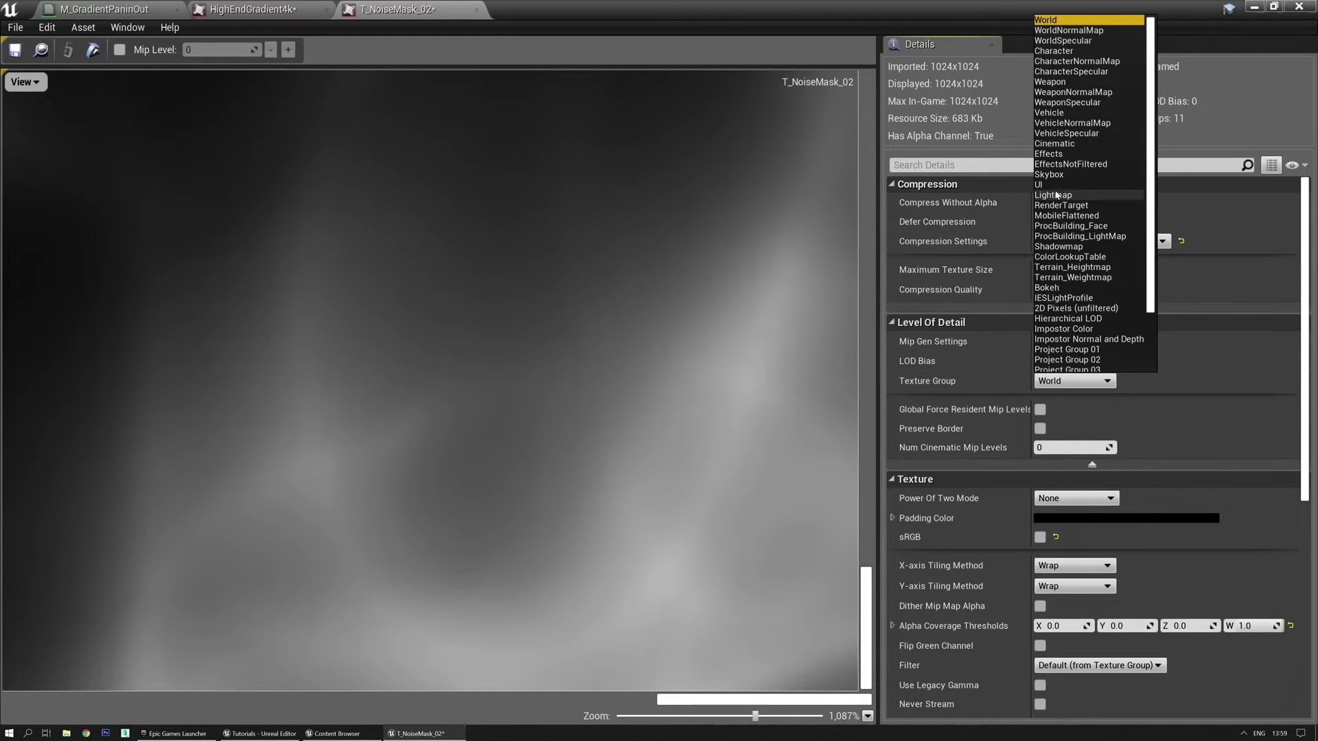
{"action": "left_click", "coordinate": [1048, 154]}
{"action": "left_click", "coordinate": [15, 49]}
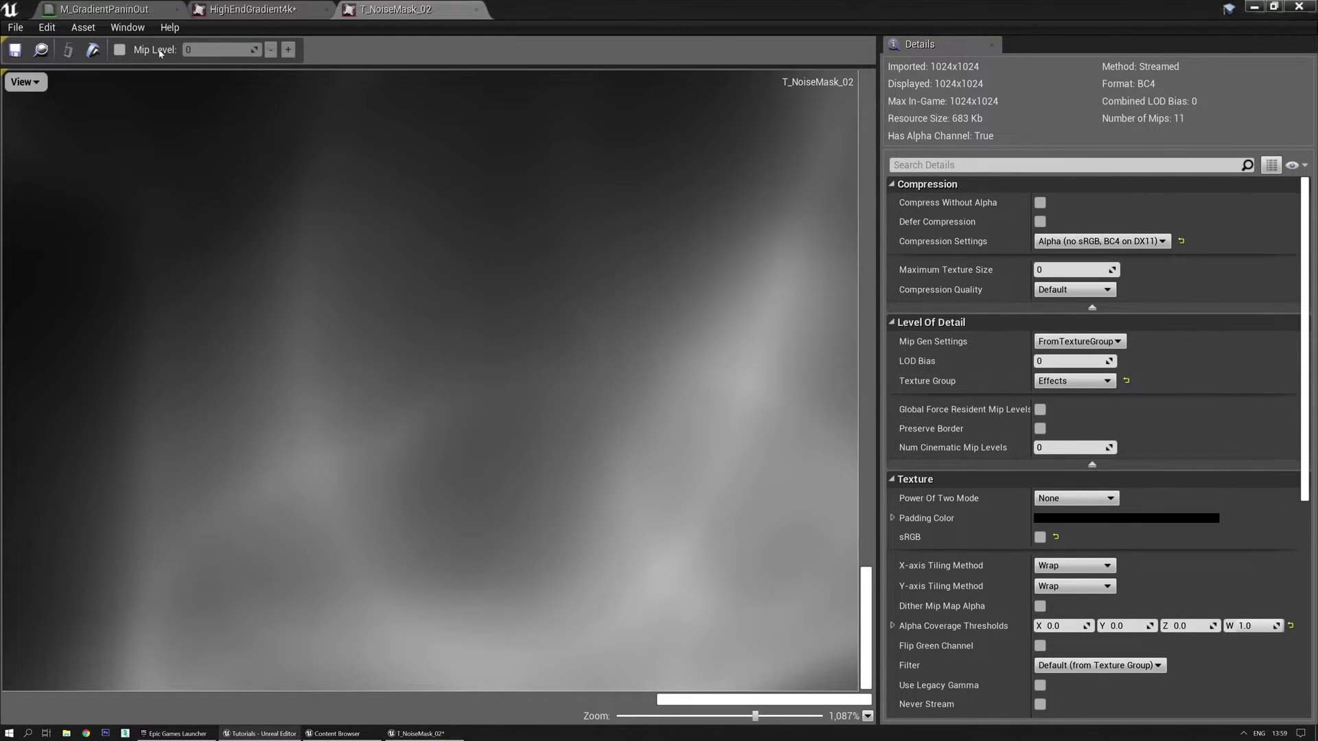
{"action": "left_click", "coordinate": [267, 9]}
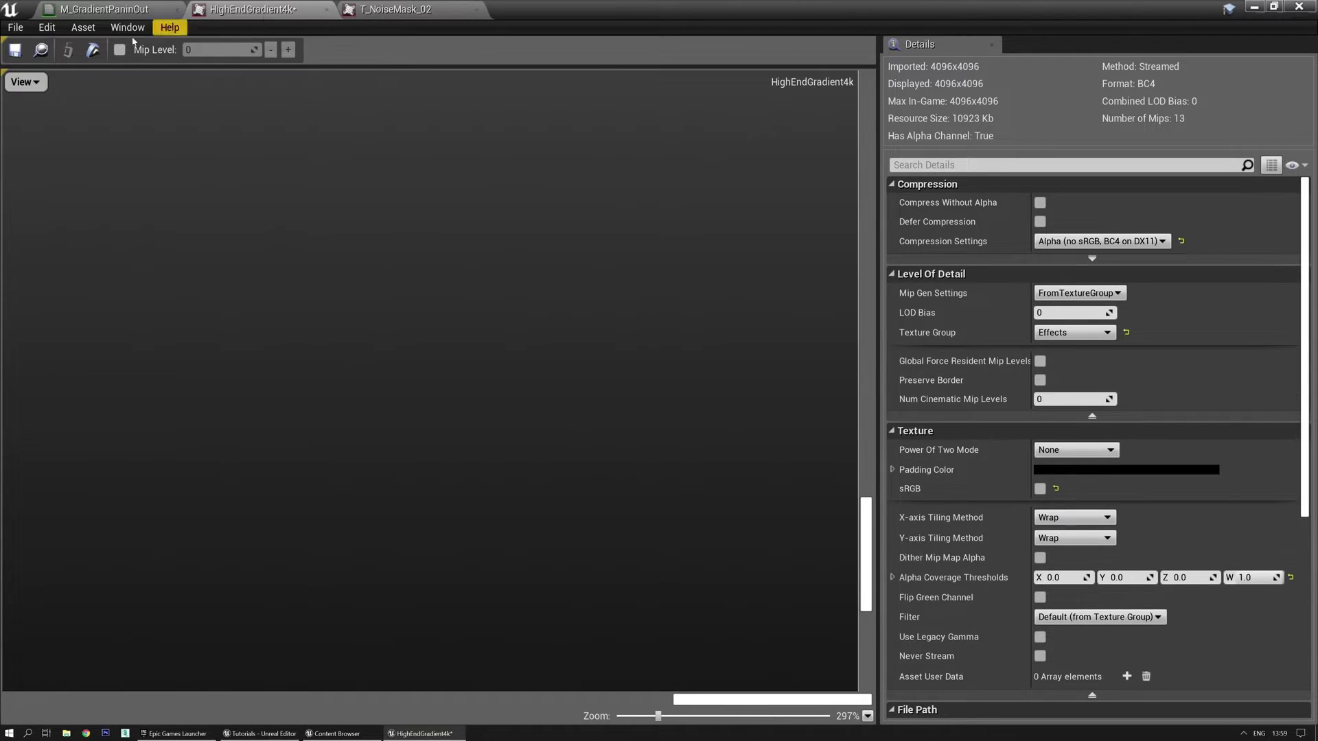
{"action": "left_click", "coordinate": [15, 51]}
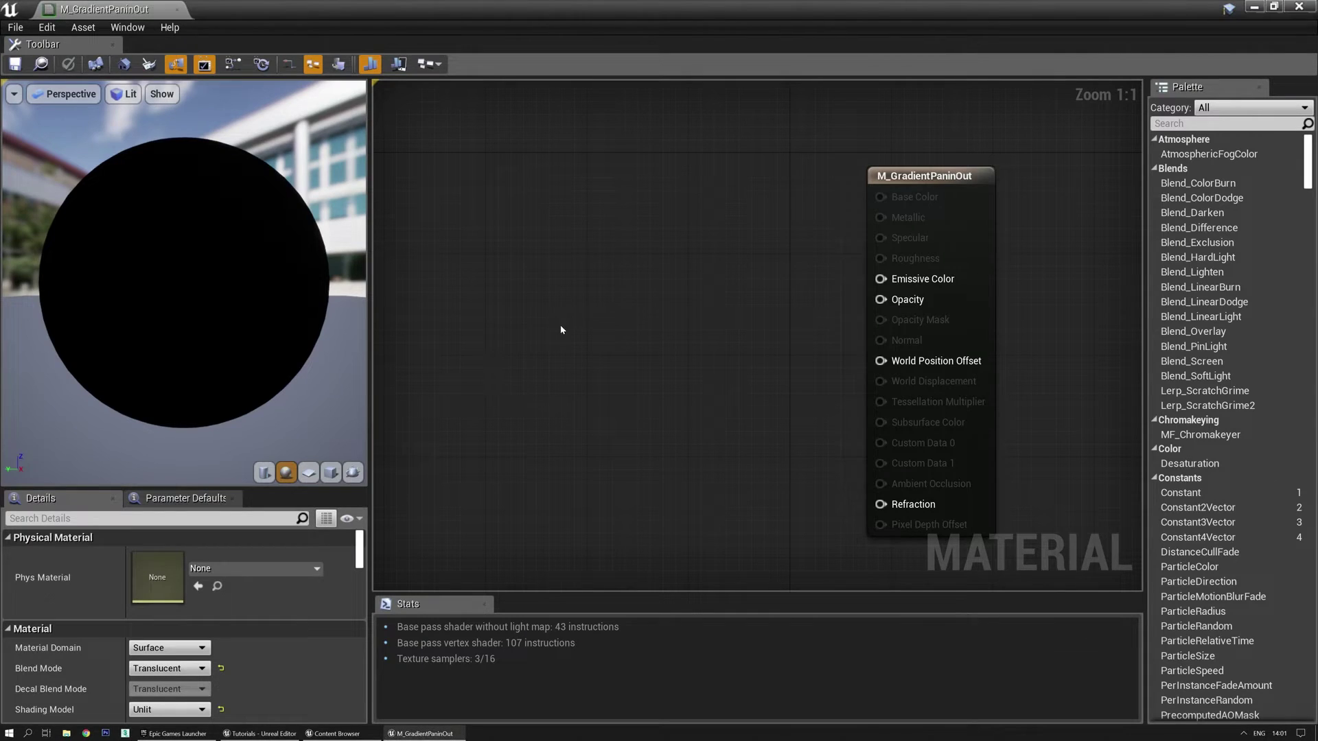
Add HighEndGradient4k and T_NoiseMask_02 from the Textures folder to the M_GradientPaninOut graph as Texture Sample nodes
{"action": "key", "text": "ctrl+b"}
{"action": "left_click", "coordinate": [398, 294]}
{"action": "left_click_drag", "start_coordinate": [596, 131], "coordinate": [587, 365]}
{"action": "left_click", "coordinate": [550, 473]}
{"action": "left_click", "coordinate": [635, 515], "text": "ctrl"}
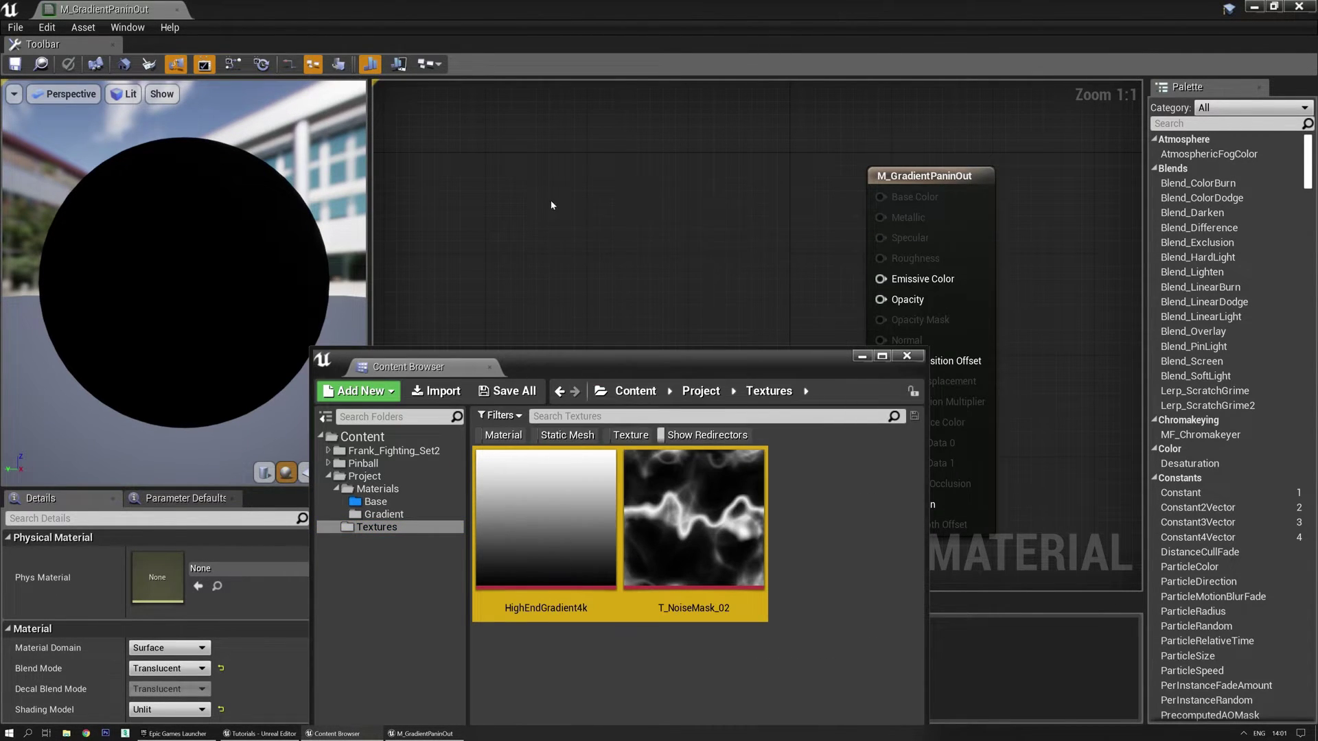
{"action": "left_click_drag", "start_coordinate": [531, 500], "coordinate": [551, 201]}
{"action": "left_click", "coordinate": [906, 356]}
{"action": "left_click", "coordinate": [534, 478]}
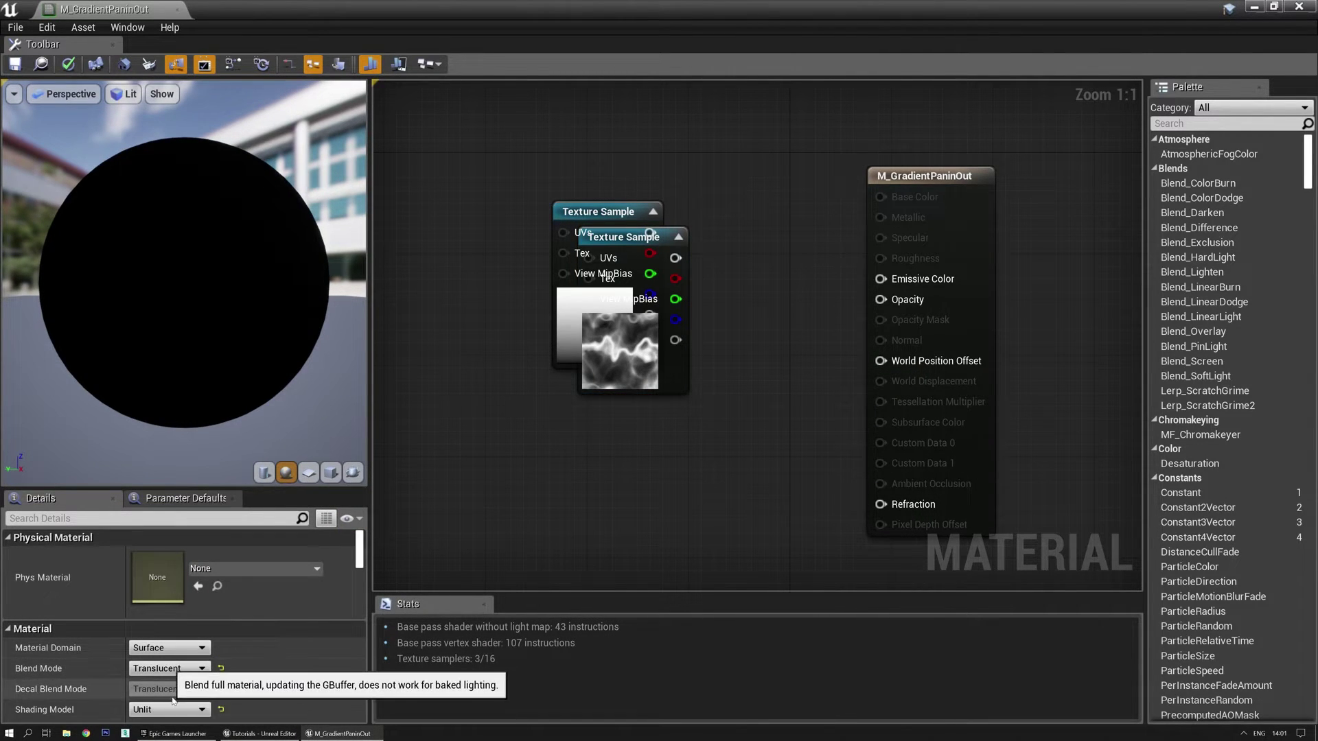
Disable Apply Fogging in the M_GradientPaninOut material's translucency settings
{"action": "scroll", "coordinate": [257, 615], "scroll_direction": "down", "scroll_amount": 8}
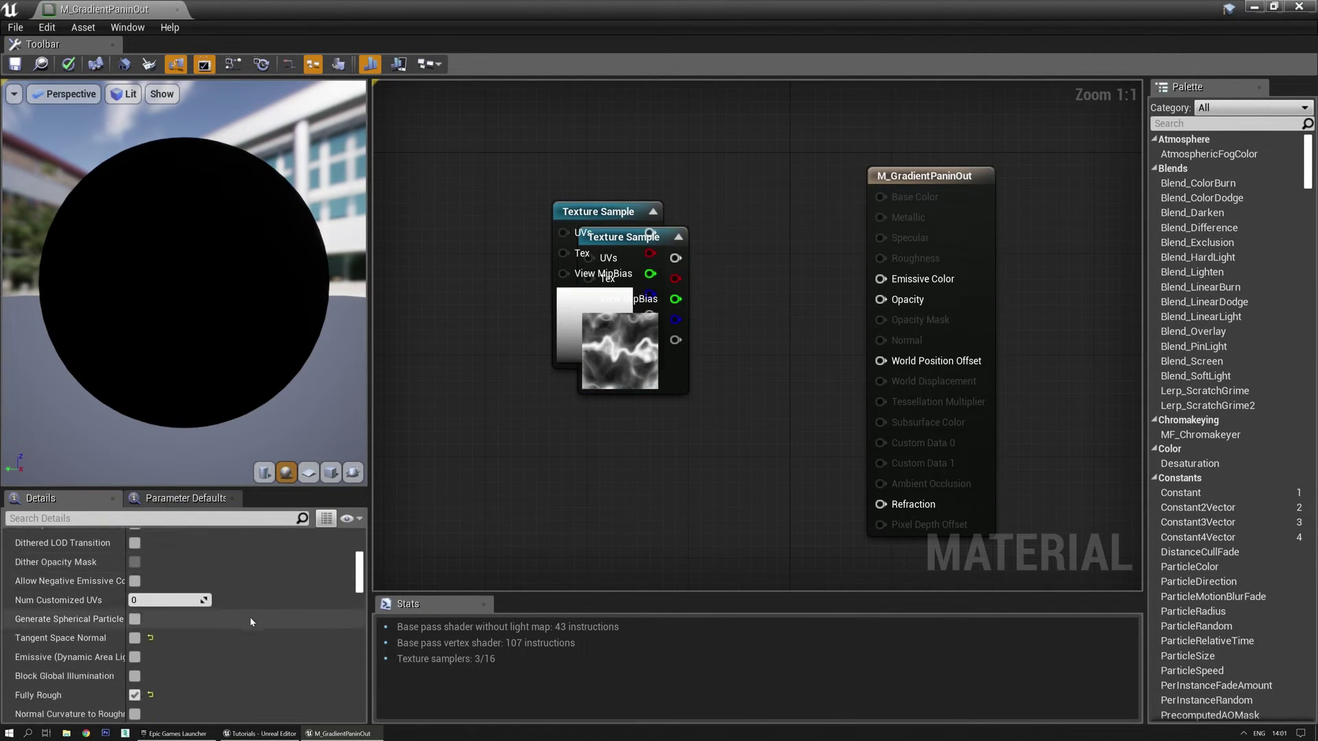
{"action": "scroll", "coordinate": [206, 625], "scroll_direction": "down", "scroll_amount": 6}
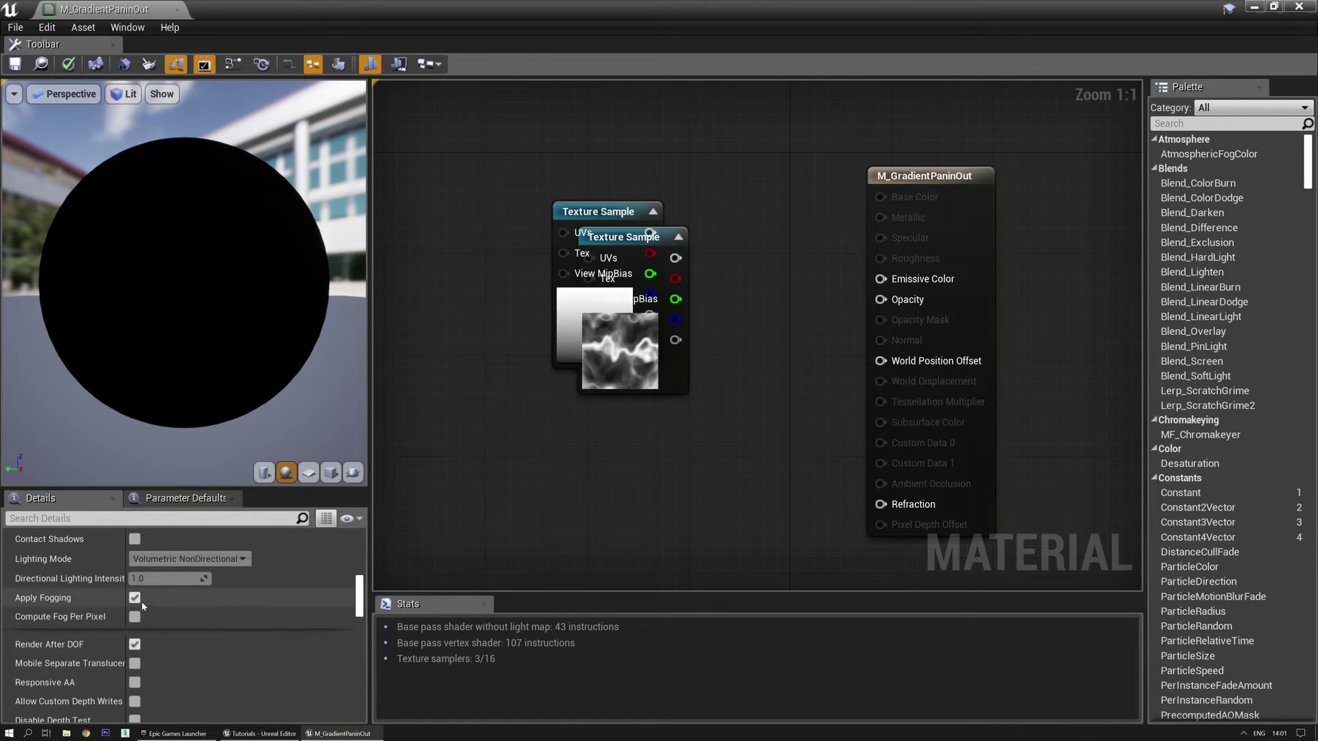
{"action": "left_click", "coordinate": [135, 598]}
{"action": "scroll", "coordinate": [206, 604], "scroll_direction": "up", "scroll_amount": 14}
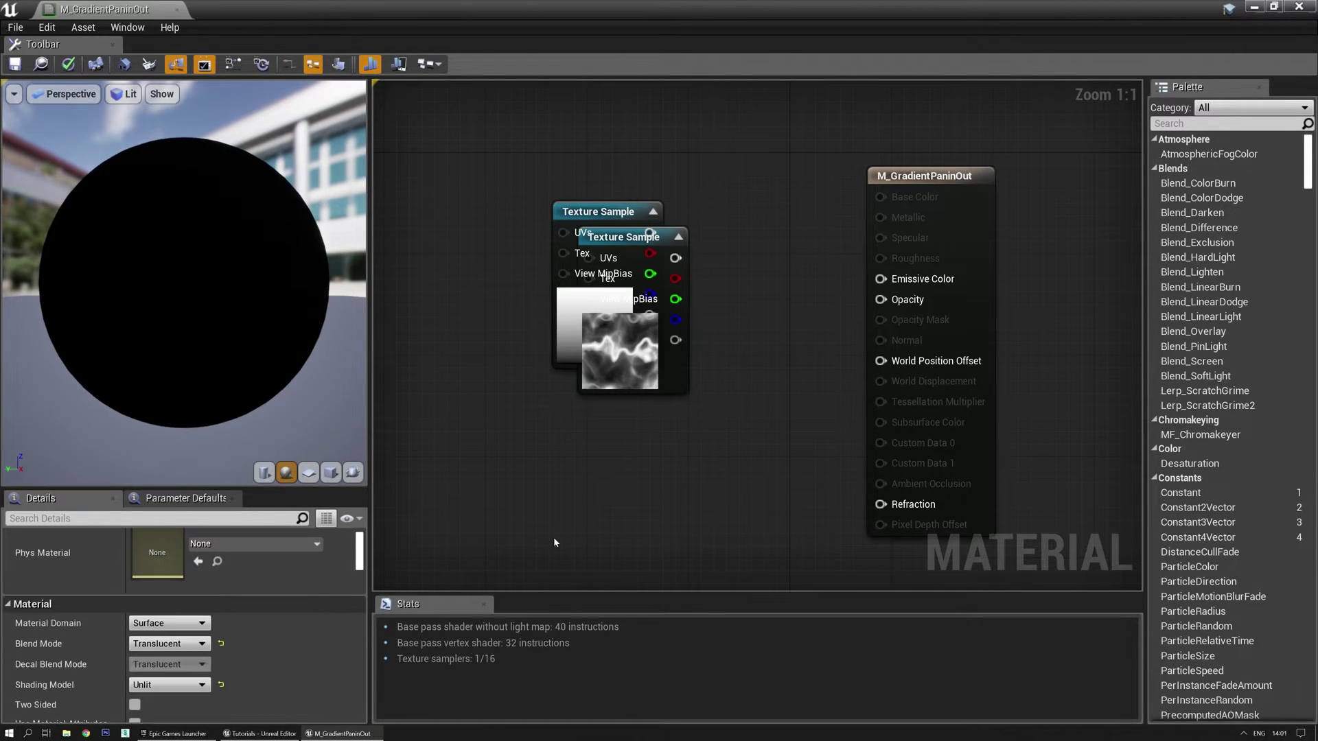
Separate the overlapping Texture Sample nodes by placing the noise mask node above the gradient node
{"action": "right_click_drag", "start_coordinate": [554, 542], "coordinate": [524, 679]}
{"action": "left_click_drag", "start_coordinate": [608, 381], "coordinate": [583, 171]}
{"action": "right_click_drag", "start_coordinate": [701, 314], "coordinate": [724, 271]}
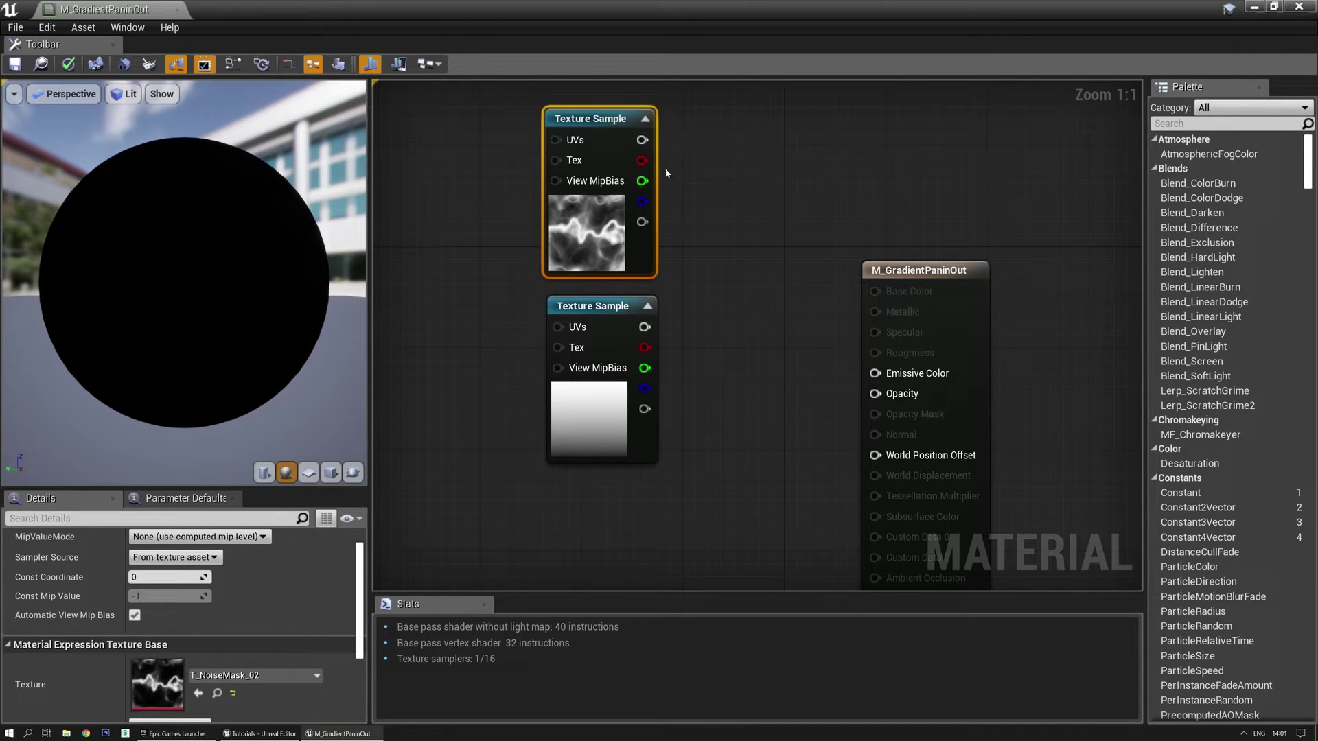
Connect the noise mask's red output to Emissive Color and preview the material on a plane
{"action": "left_click_drag", "start_coordinate": [642, 160], "coordinate": [784, 350]}
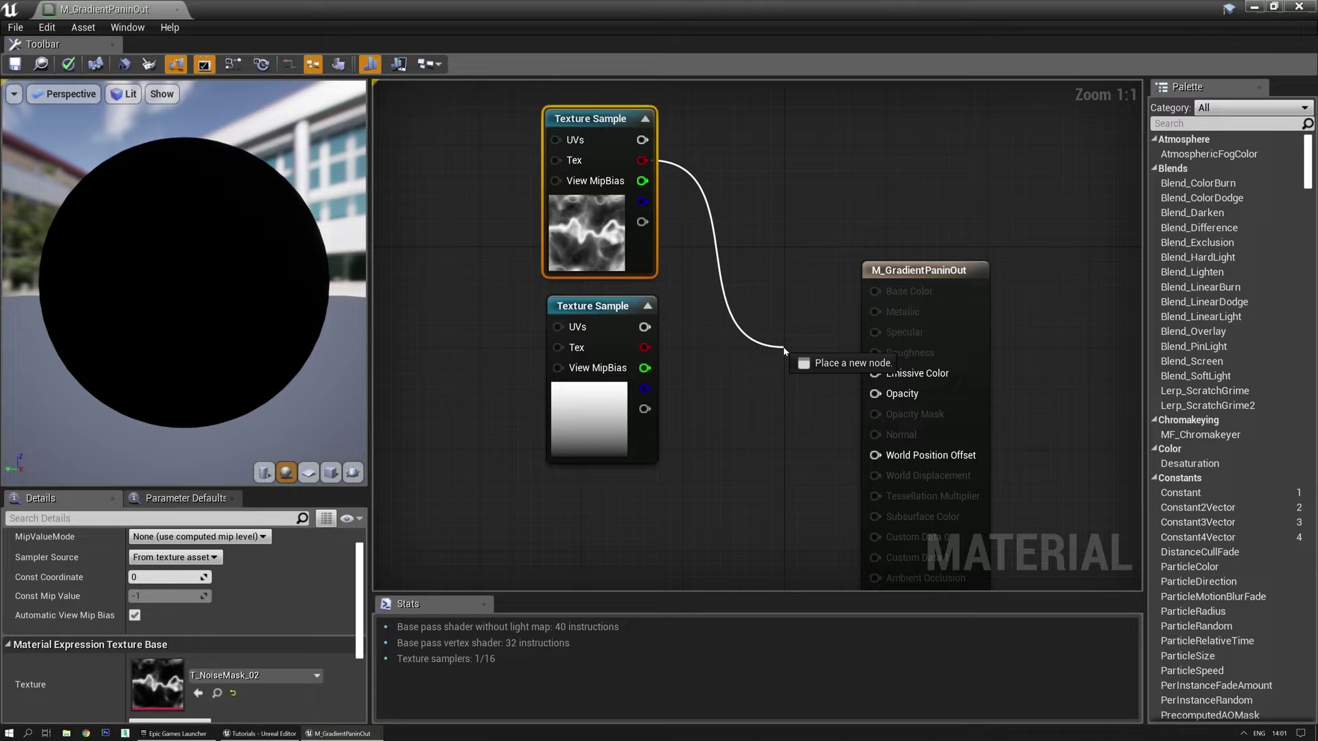
{"action": "left_click_drag", "start_coordinate": [785, 350], "coordinate": [876, 373]}
{"action": "left_click", "coordinate": [309, 472]}
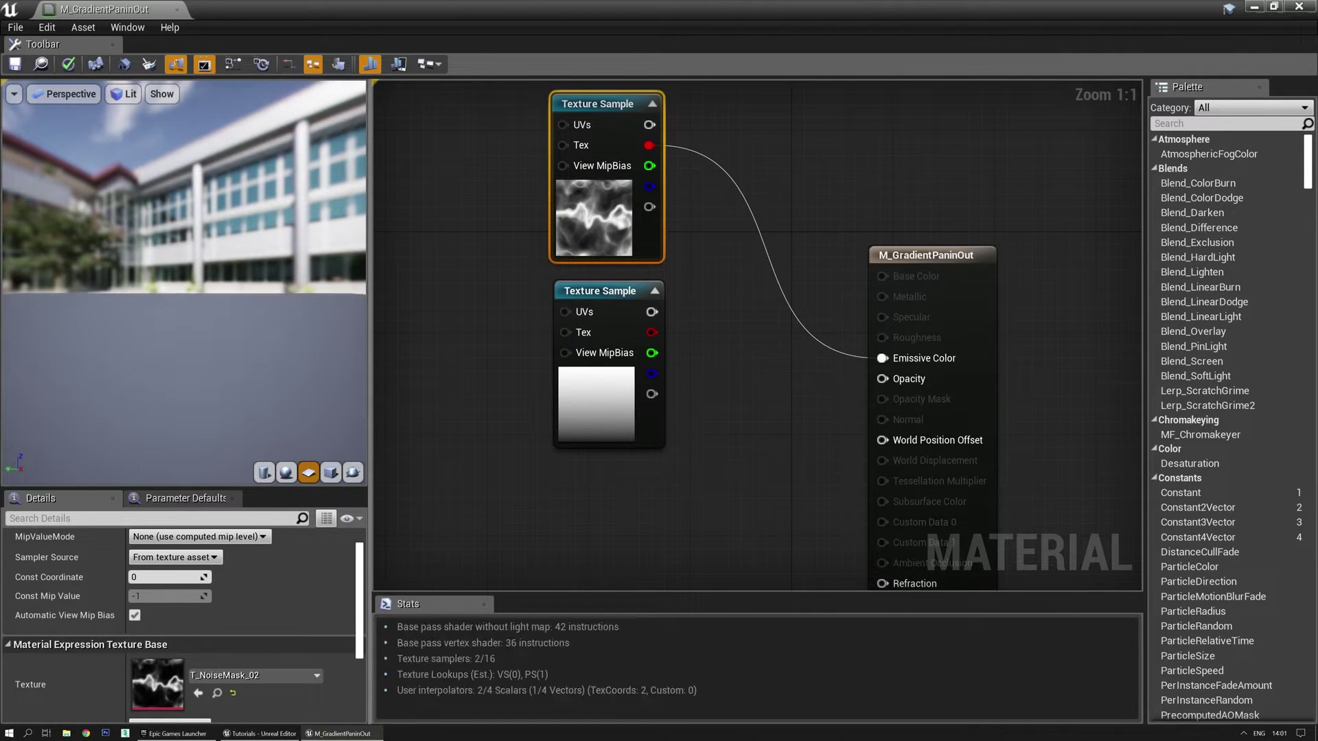
Move the gradient Texture Sample node lower and connect its red output to the material's Opacity
{"action": "right_click_drag", "start_coordinate": [628, 465], "coordinate": [645, 338]}
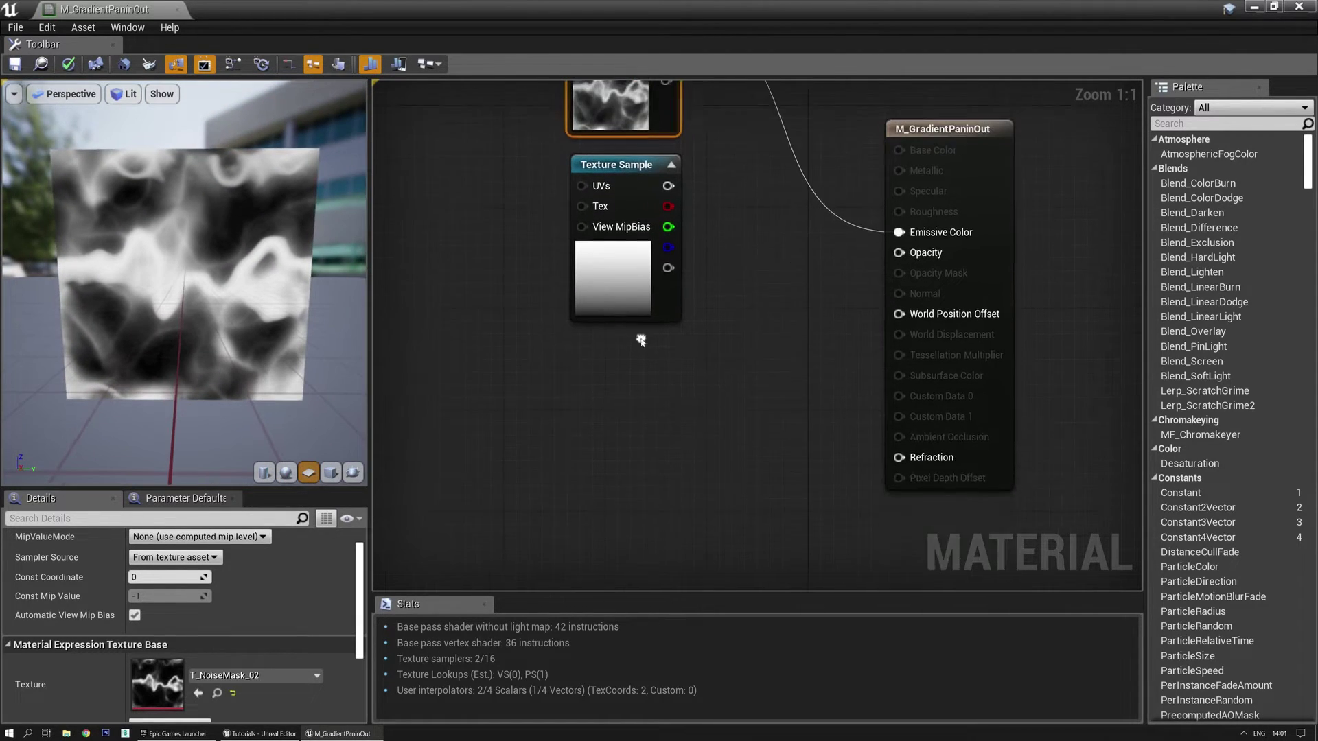
{"action": "left_click_drag", "start_coordinate": [623, 157], "coordinate": [608, 249]}
{"action": "left_click", "coordinate": [676, 274]}
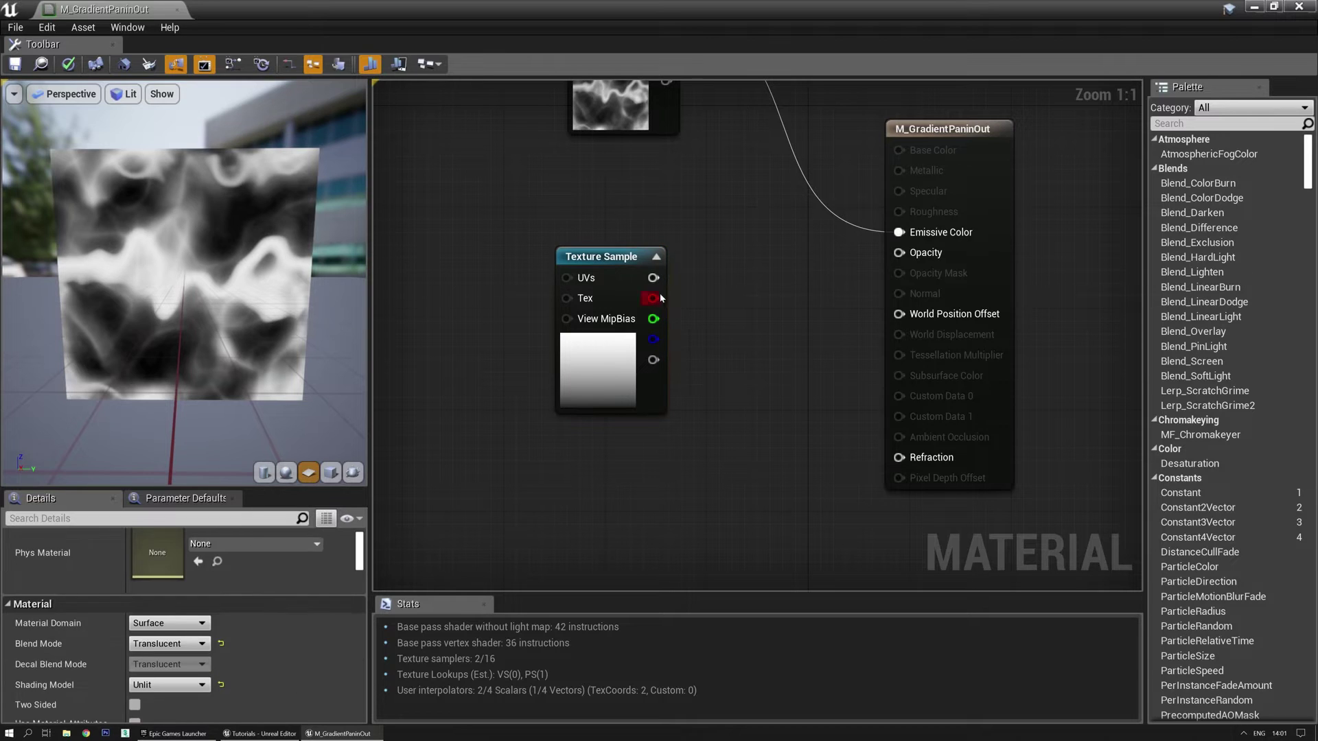
{"action": "left_click_drag", "start_coordinate": [650, 298], "coordinate": [899, 253]}
{"action": "right_click_drag", "start_coordinate": [768, 358], "coordinate": [997, 395]}
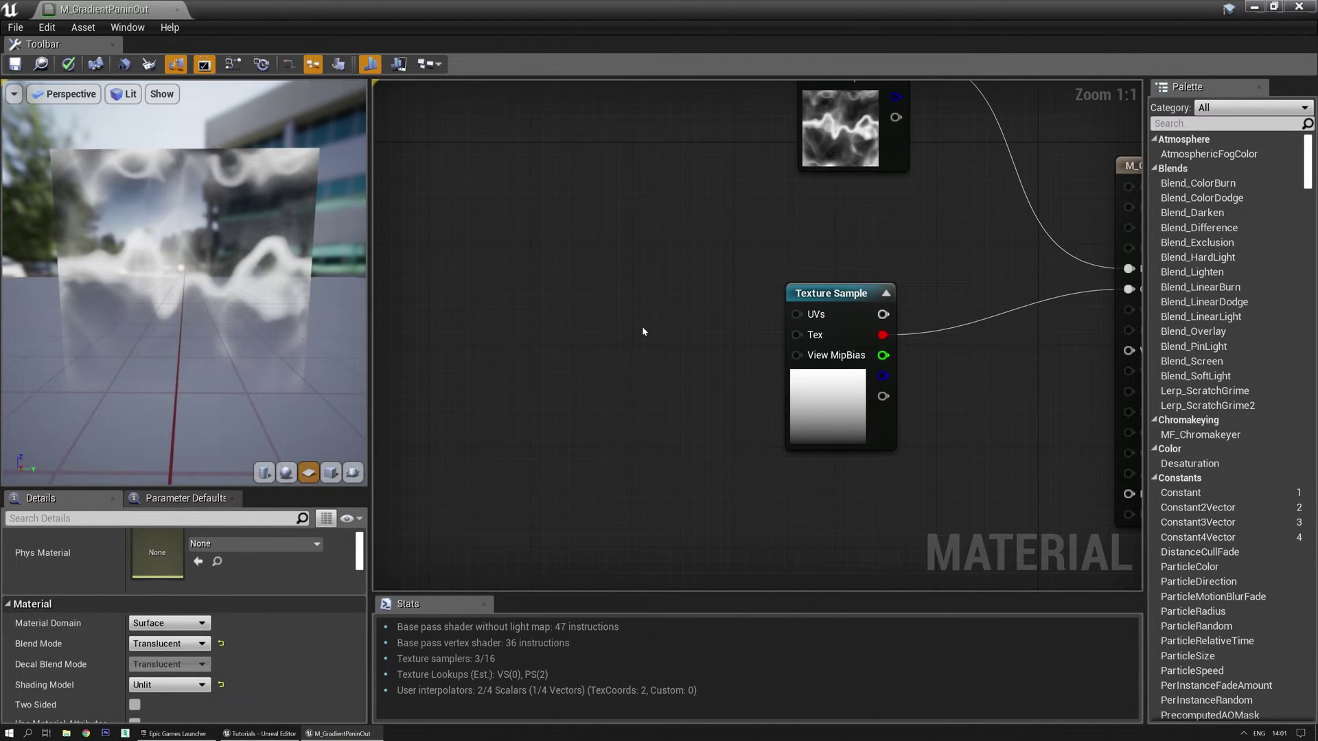
{"action": "mouse_move", "coordinate": [240, 289]}
{"action": "left_mouse_down"}
{"action": "mouse_move", "coordinate": [199, 309]}
{"action": "mouse_move", "coordinate": [234, 281]}
{"action": "left_mouse_up"}
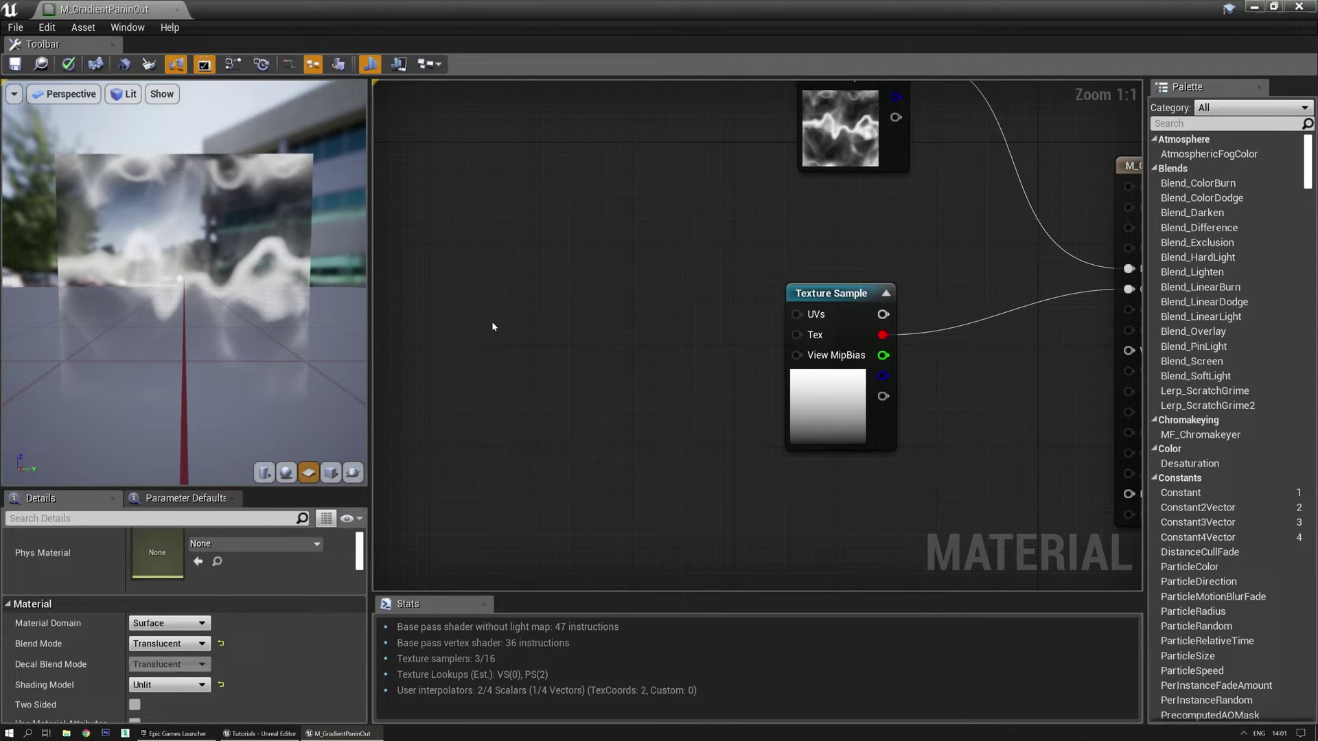
Add a TexCoord node and an Add node, wiring TexCoord through the Add's A input into the gradient texture's UVs
{"action": "left_click", "coordinate": [516, 299]}
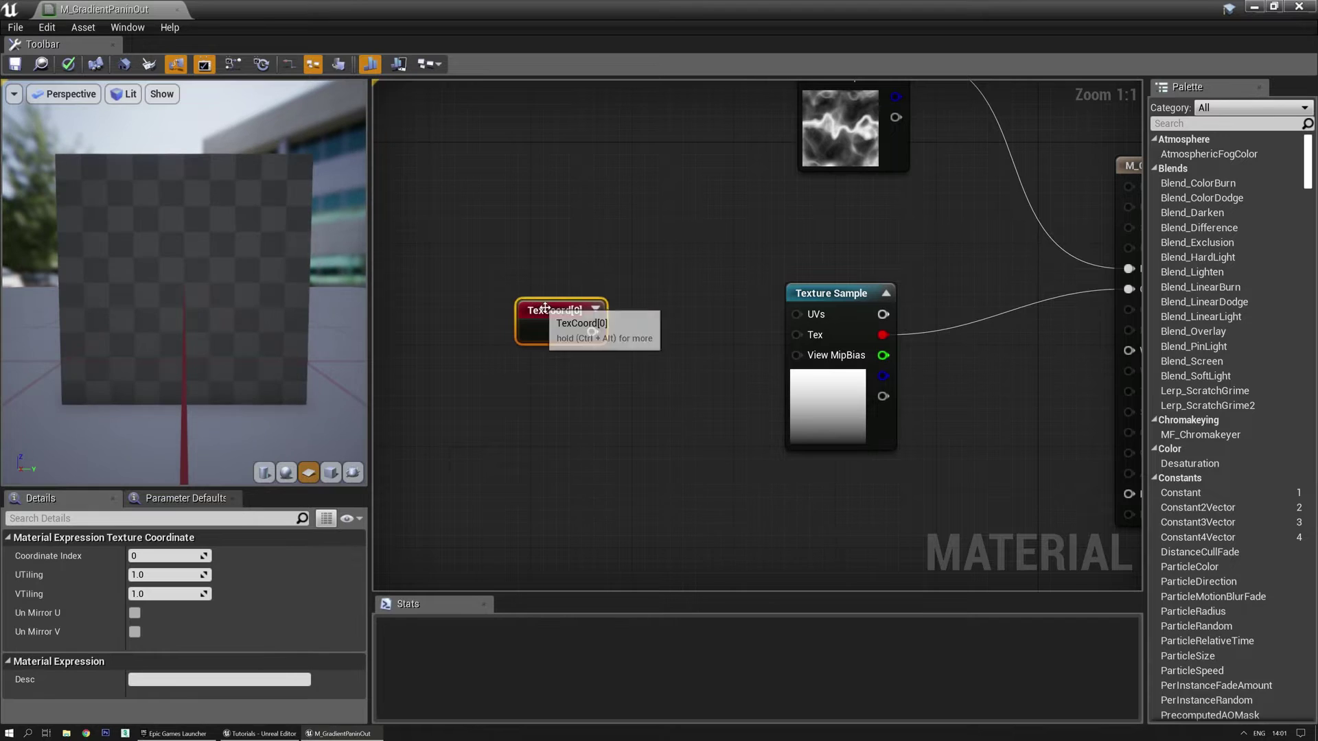
{"action": "left_click_drag", "start_coordinate": [549, 302], "coordinate": [527, 302]}
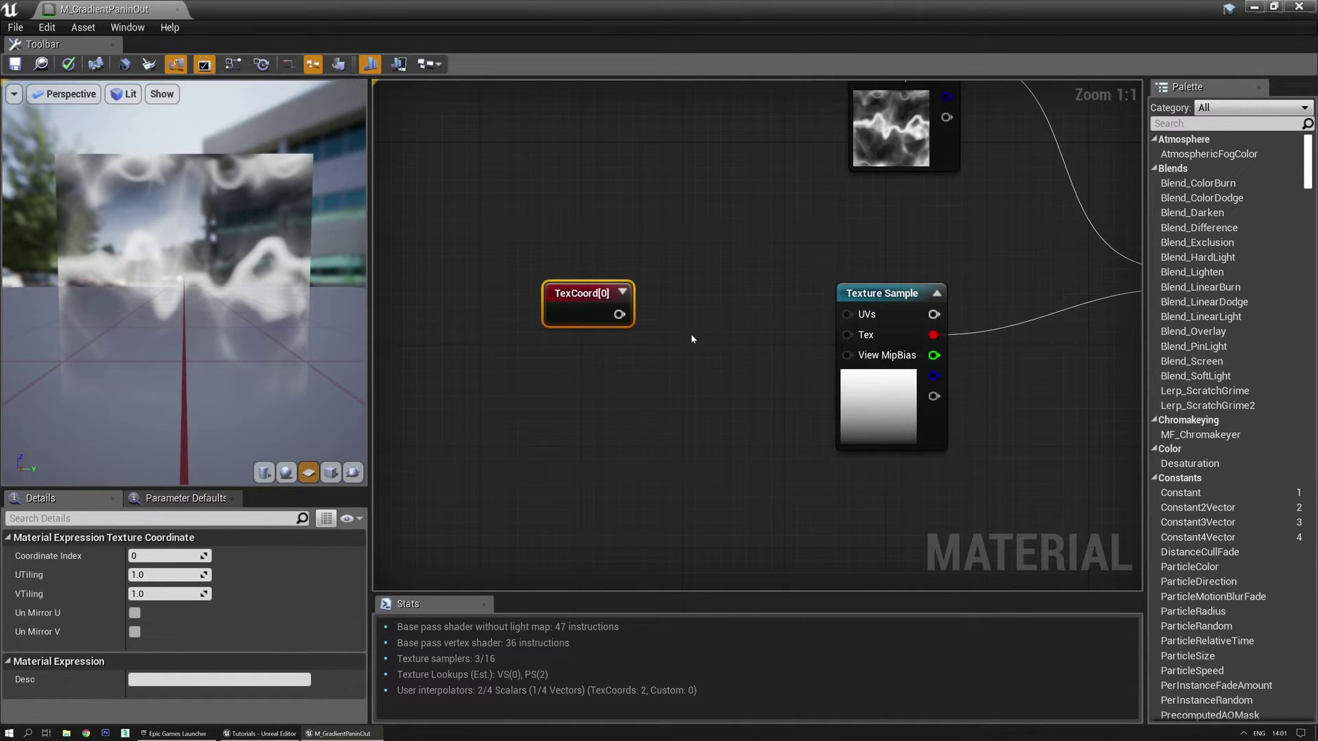
{"action": "left_click", "coordinate": [693, 310]}
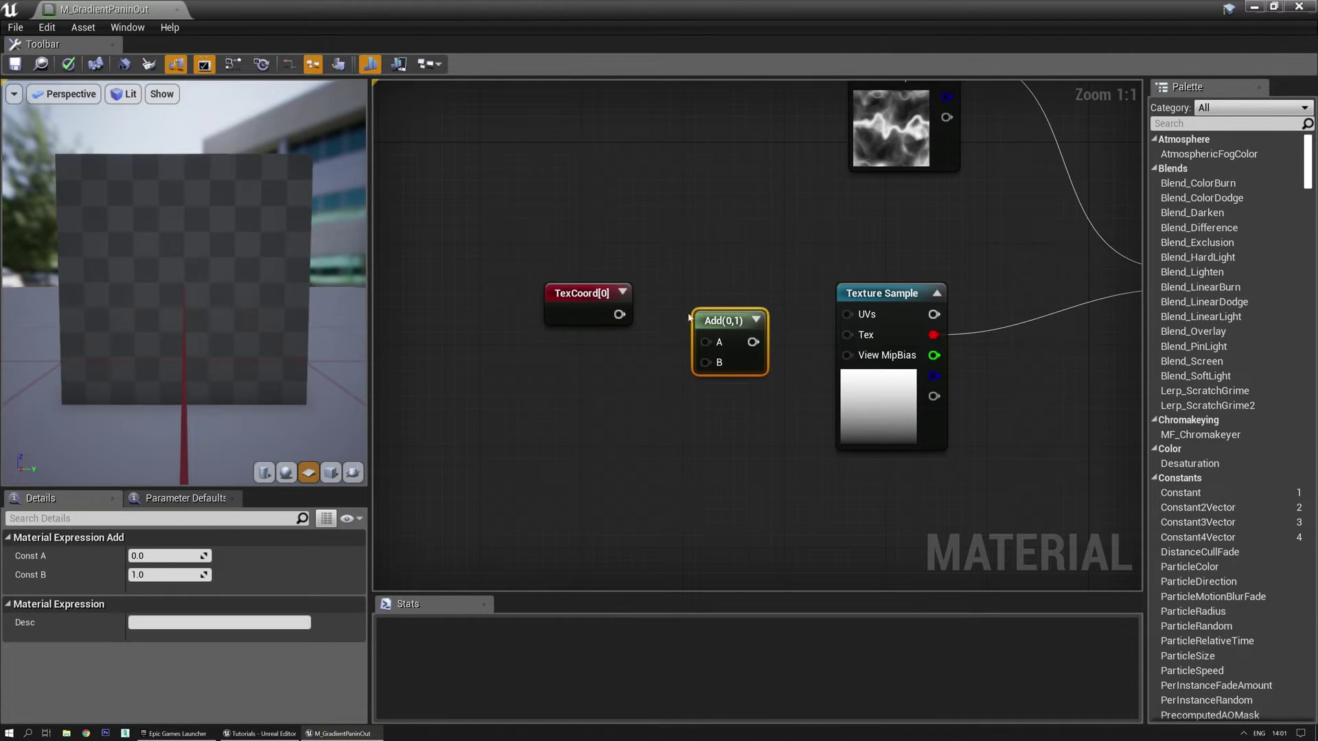
{"action": "left_click_drag", "start_coordinate": [700, 343], "coordinate": [704, 343]}
{"action": "left_click_drag", "start_coordinate": [839, 316], "coordinate": [843, 314]}
Add an Append node below the TexCoord node
{"action": "right_click_drag", "start_coordinate": [605, 383], "coordinate": [683, 337]}
{"action": "left_click", "coordinate": [664, 351]}
{"action": "right_click", "coordinate": [666, 350]}
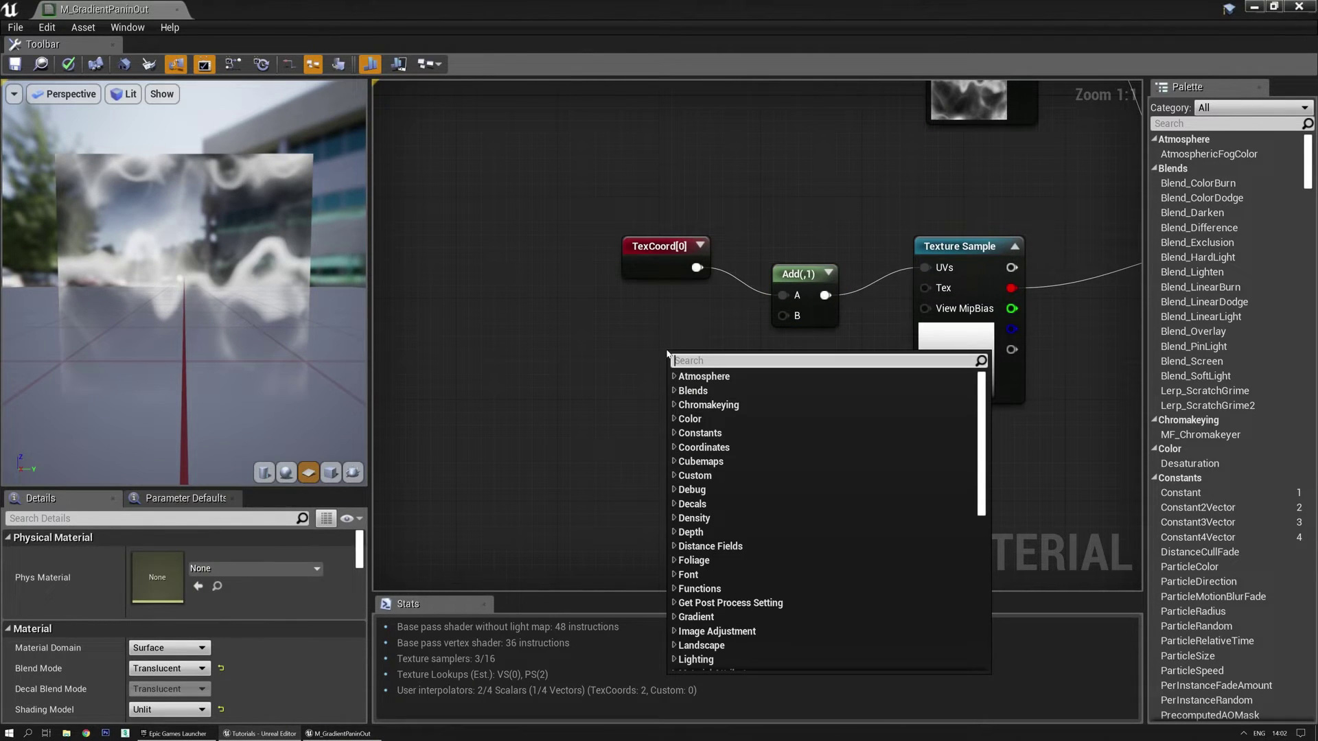
{"action": "type", "text": "append"}
{"action": "key", "text": "Return"}
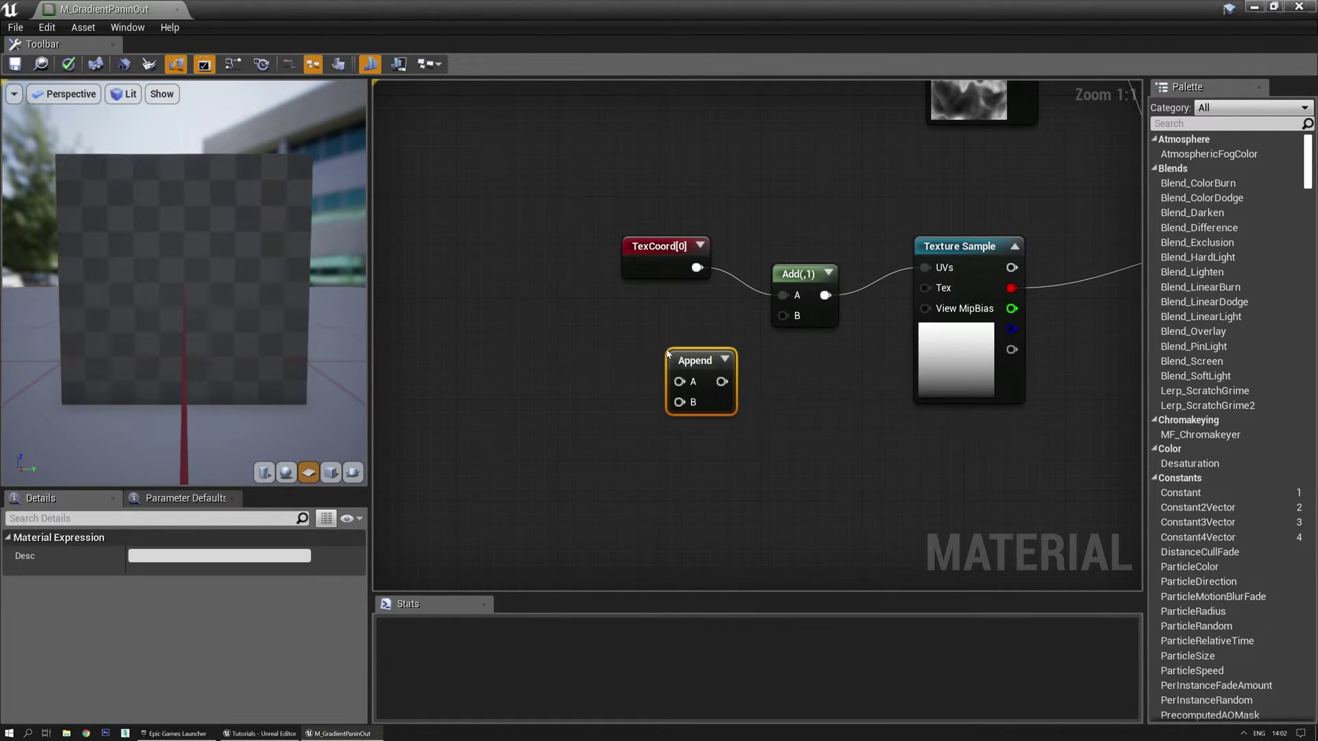
{"action": "left_click", "coordinate": [618, 333]}
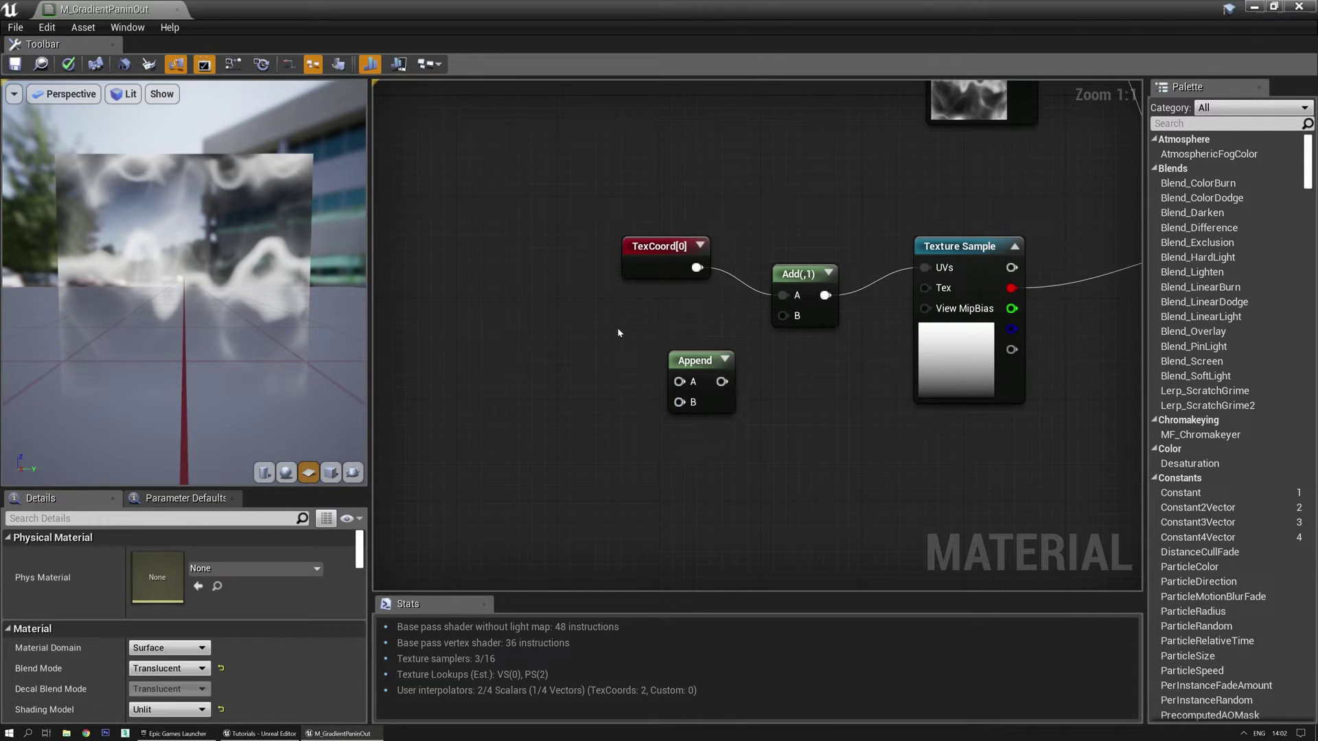
Move the Append node beside the gradient texture and connect the texture's red and green outputs to its A and B inputs
{"action": "right_click_drag", "start_coordinate": [789, 456], "coordinate": [521, 451]}
{"action": "left_click_drag", "start_coordinate": [416, 376], "coordinate": [800, 374]}
{"action": "left_click_drag", "start_coordinate": [742, 345], "coordinate": [848, 339]}
{"action": "left_click", "coordinate": [845, 339], "text": "alt"}
{"action": "left_click_drag", "start_coordinate": [742, 304], "coordinate": [845, 381]}
{"action": "right_click_drag", "start_coordinate": [891, 391], "coordinate": [773, 388]}
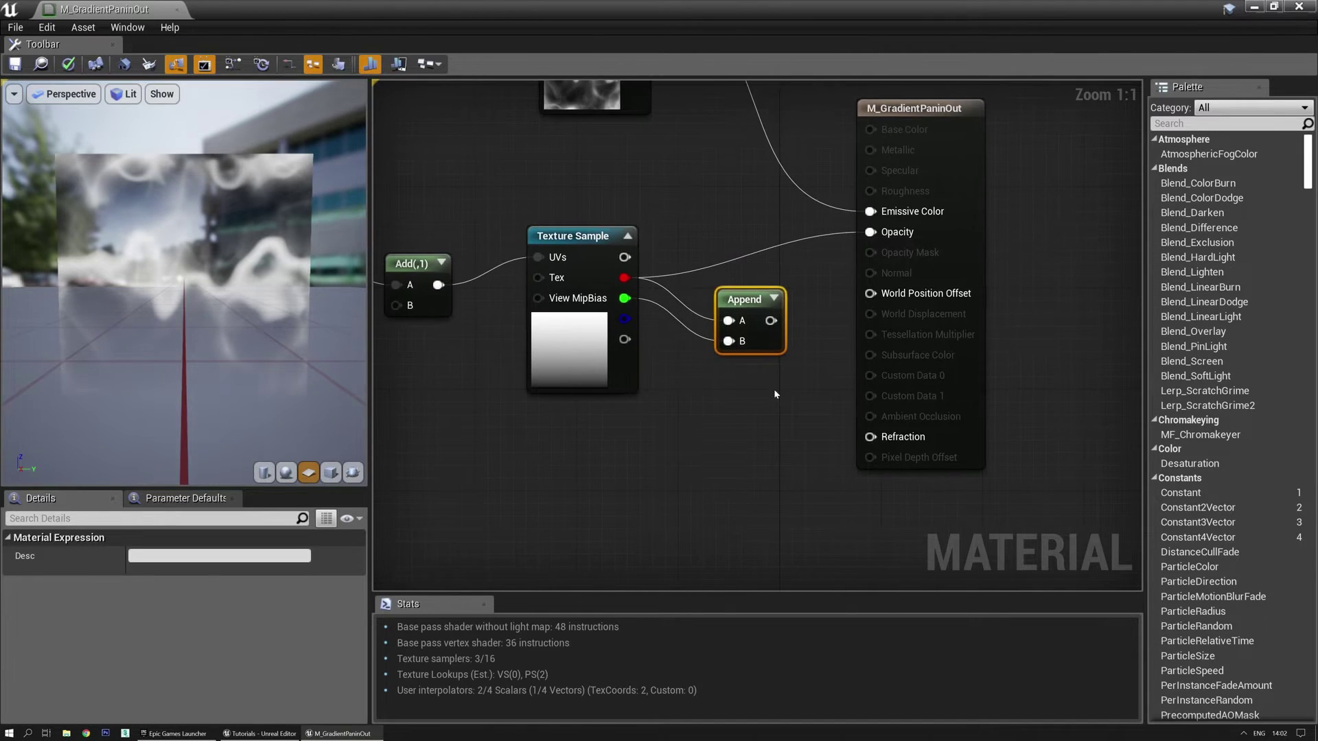
Duplicate the Append node and feed it the first Append's result as A and the gradient's blue output as B
{"action": "key", "text": "ctrl+w"}
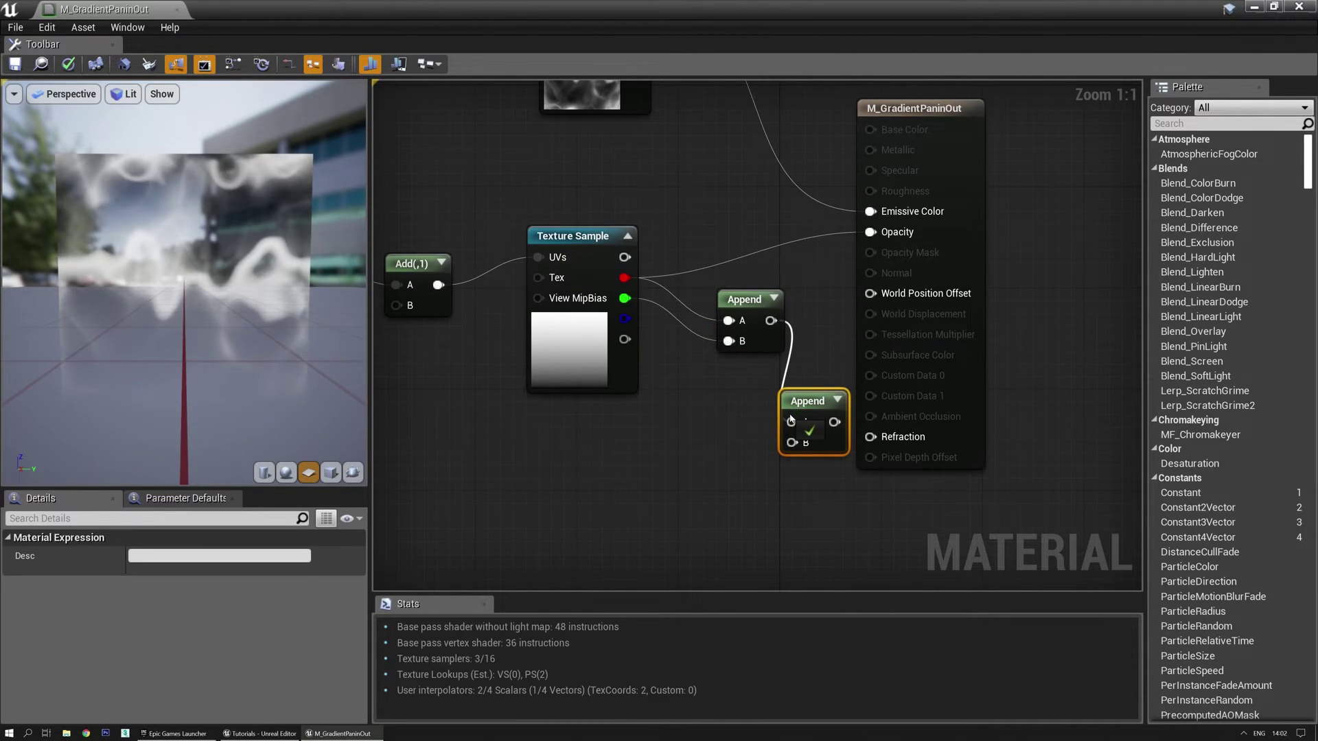
{"action": "left_click_drag", "start_coordinate": [790, 420], "coordinate": [823, 375]}
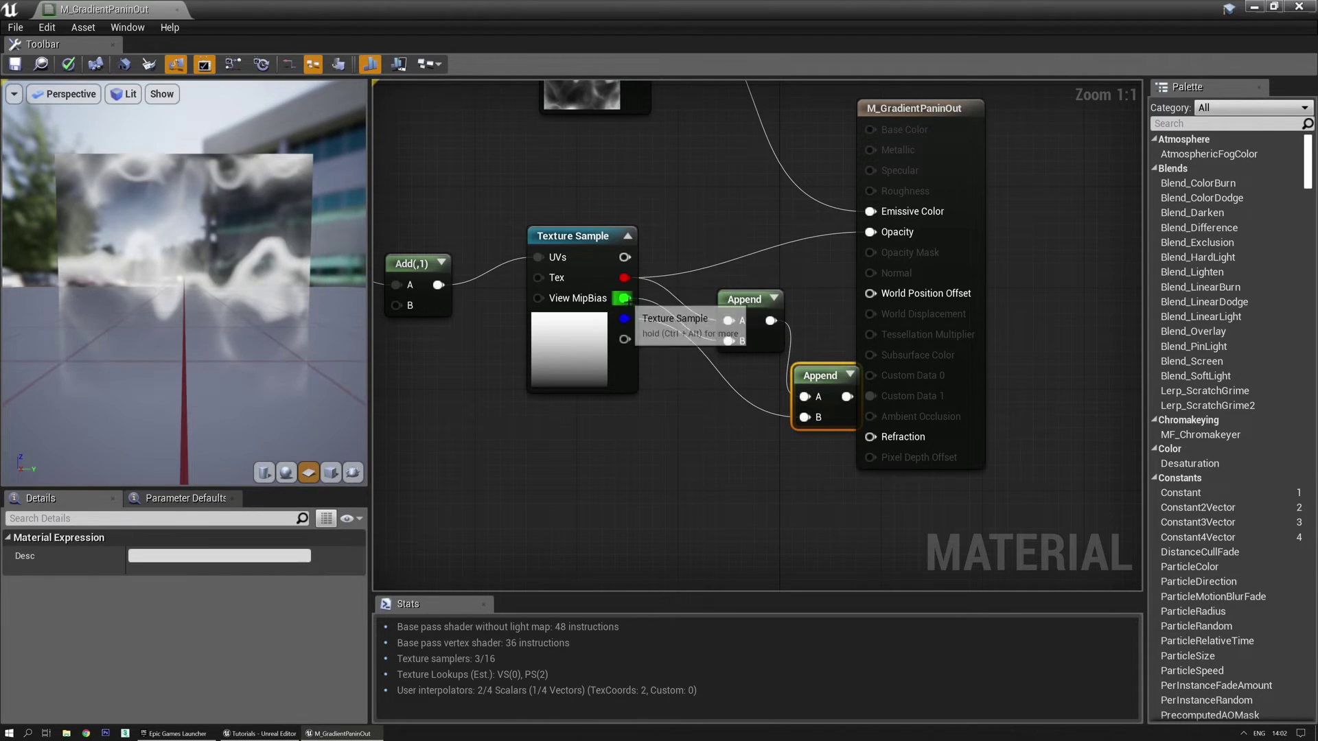
{"action": "left_click_drag", "start_coordinate": [735, 323], "coordinate": [729, 320]}
{"action": "left_click_drag", "start_coordinate": [624, 278], "coordinate": [729, 341]}
{"action": "left_click_drag", "start_coordinate": [624, 319], "coordinate": [630, 323]}
{"action": "left_click_drag", "start_coordinate": [786, 423], "coordinate": [800, 425]}
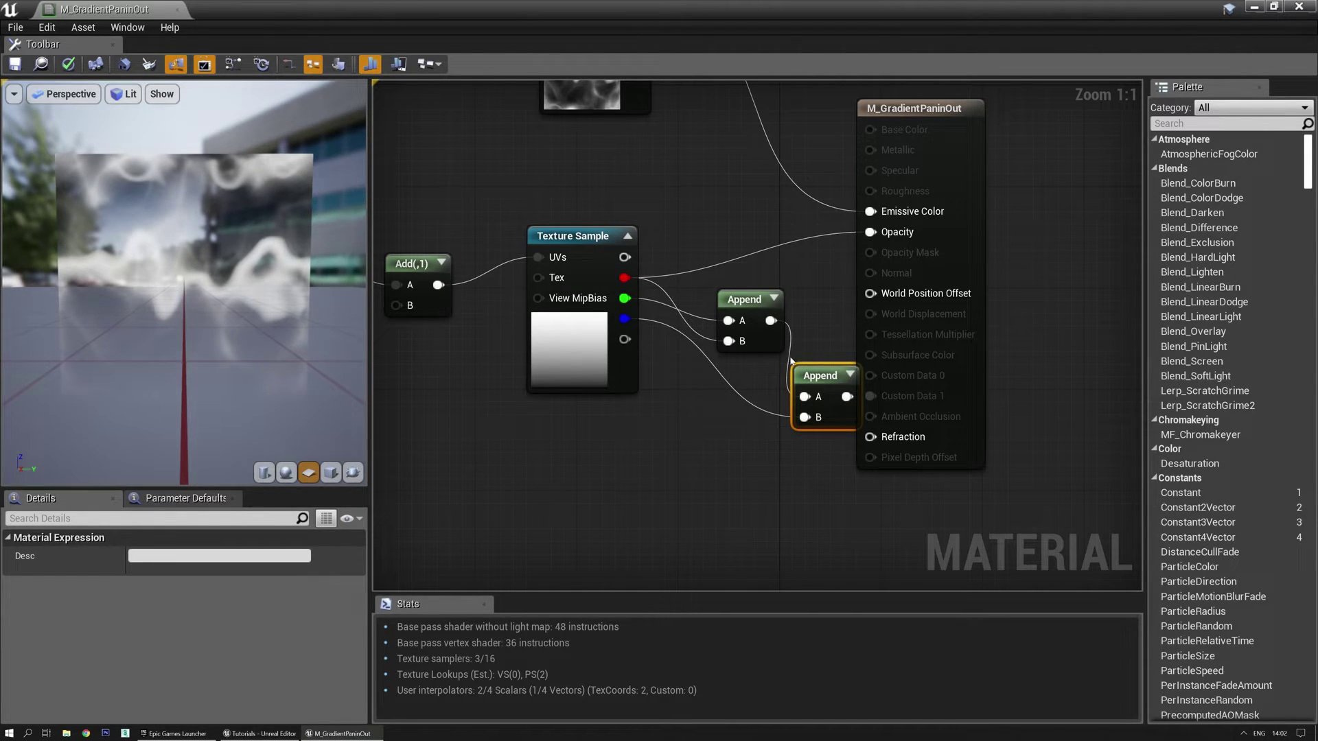
{"action": "left_click", "coordinate": [798, 332]}
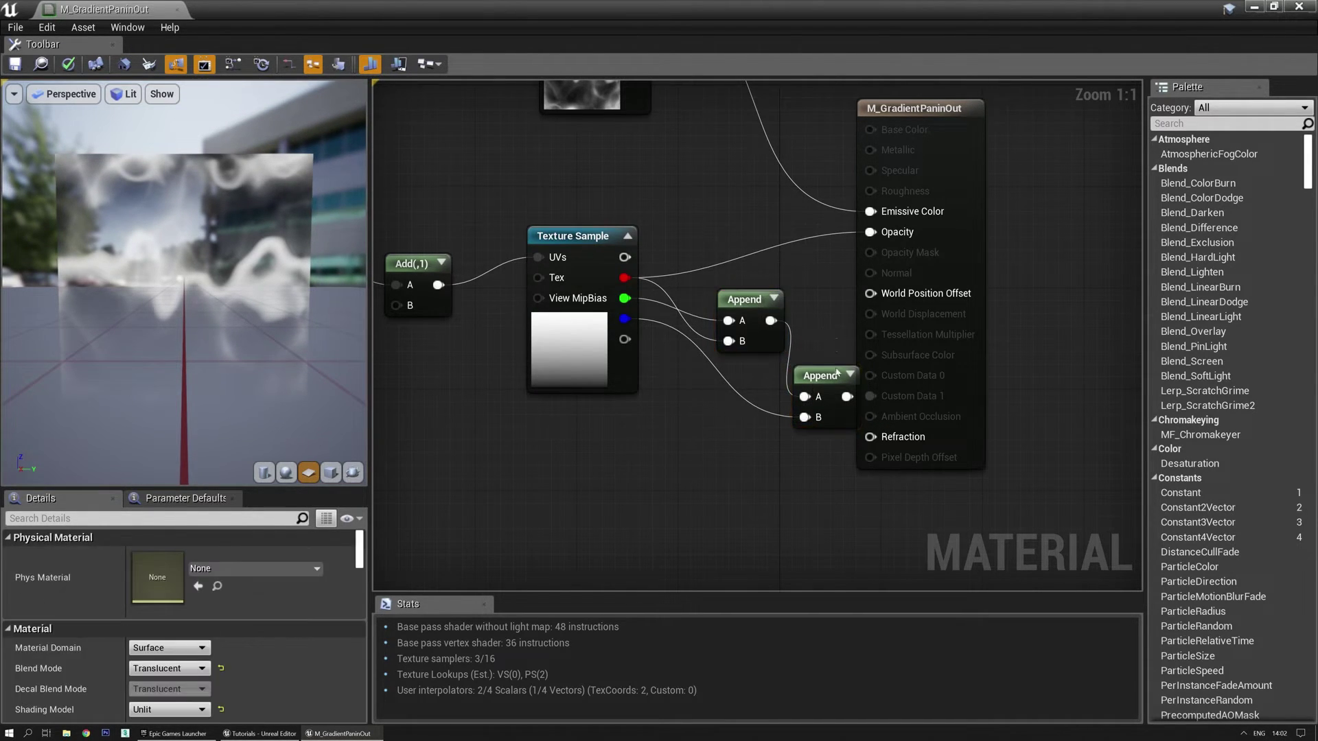
Delete the second Append node, disconnect the first one's inputs and move it back below the TexCoord node
{"action": "left_click", "coordinate": [820, 375]}
{"action": "key", "text": "Delete"}
{"action": "left_click", "coordinate": [727, 321], "text": "alt"}
{"action": "left_click", "coordinate": [728, 340], "text": "alt"}
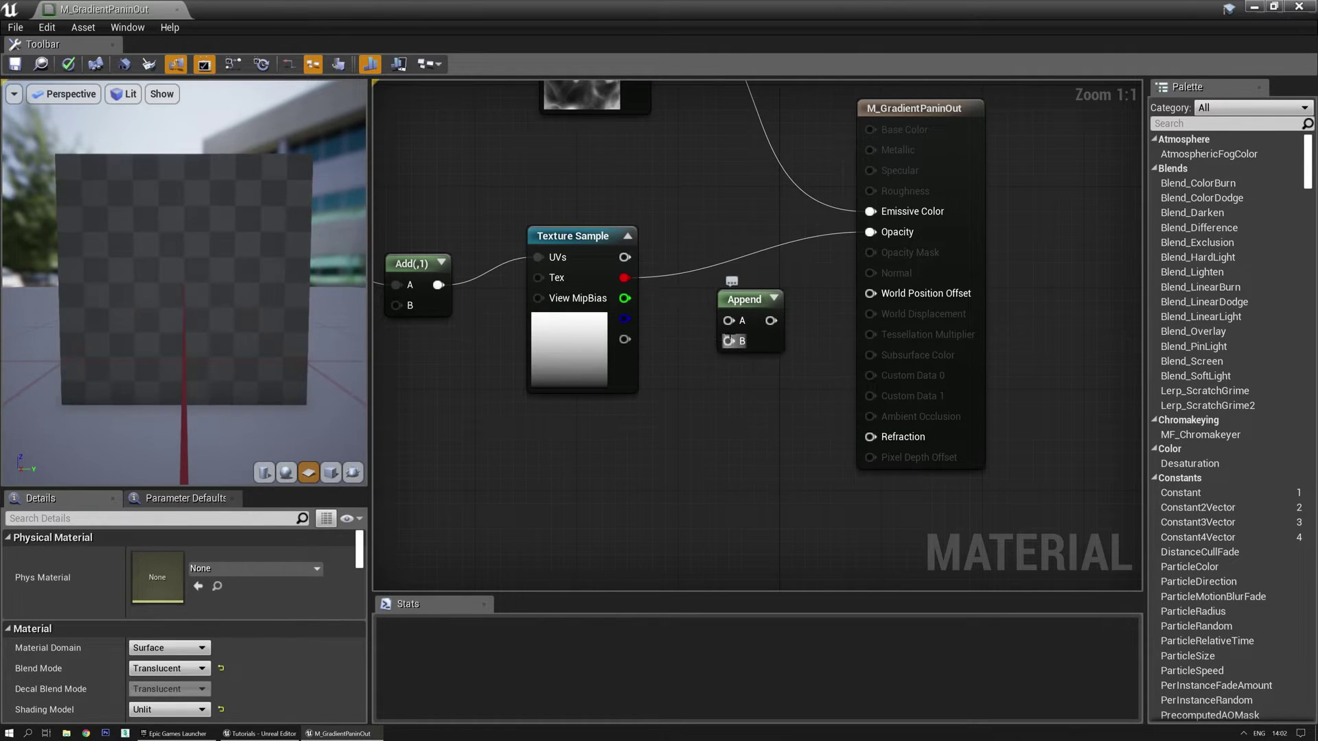
{"action": "left_click_drag", "start_coordinate": [766, 302], "coordinate": [462, 404]}
{"action": "right_click_drag", "start_coordinate": [453, 349], "coordinate": [821, 351]}
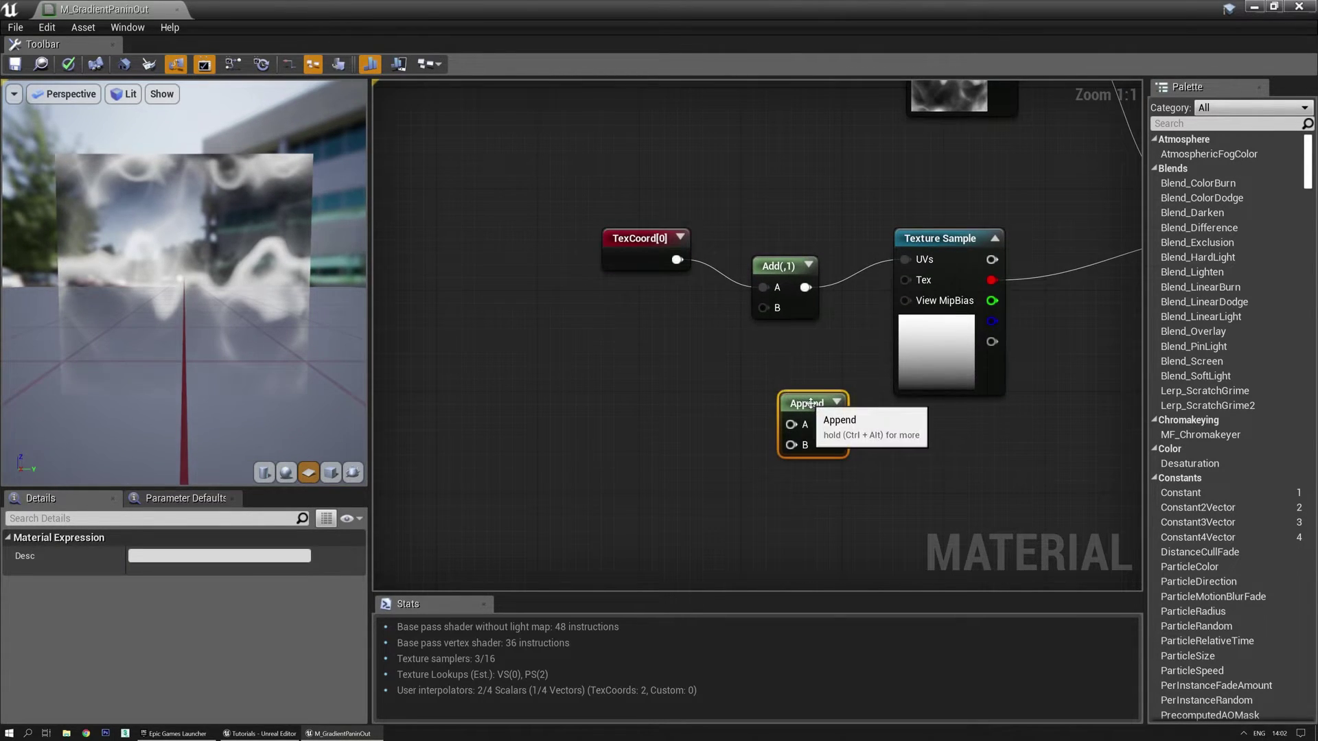
{"action": "right_click_drag", "start_coordinate": [726, 322], "coordinate": [664, 345]}
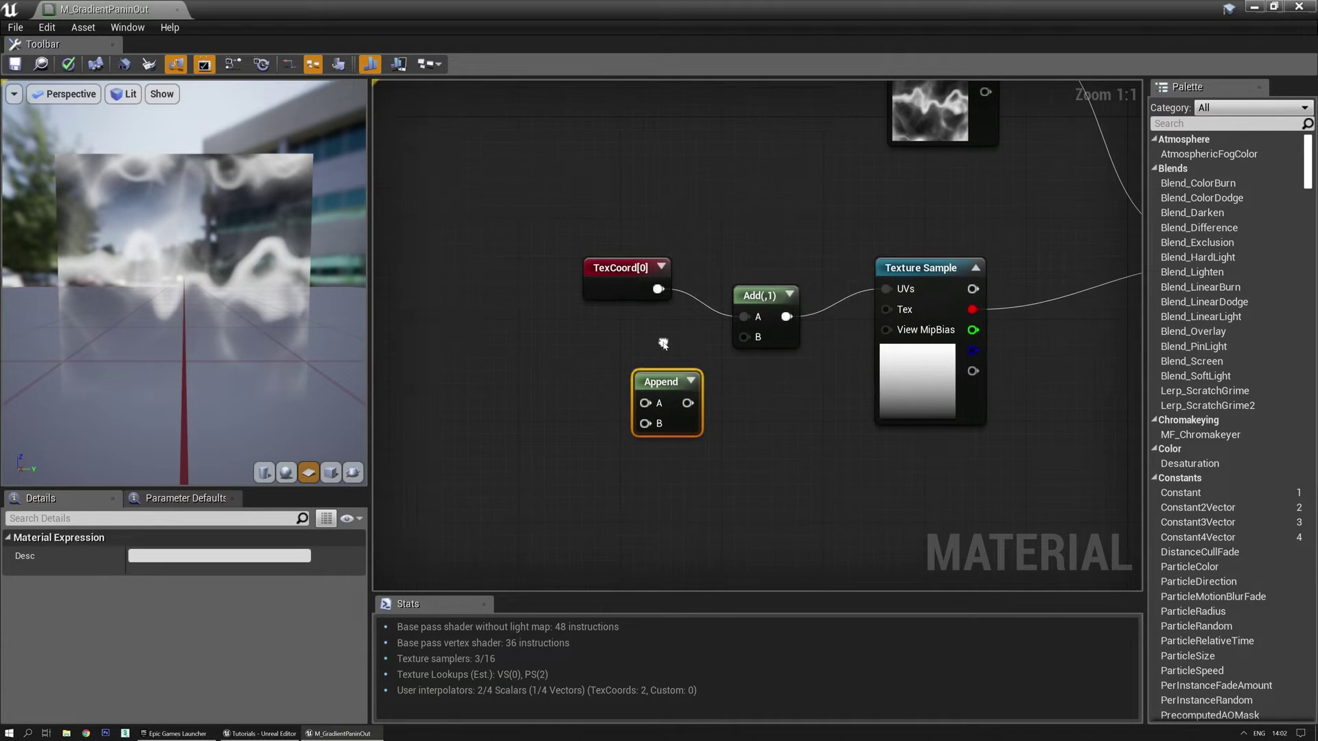
Add a DebugTimeSine node and connect its Result to the Add node's B input
{"action": "left_click", "coordinate": [596, 349]}
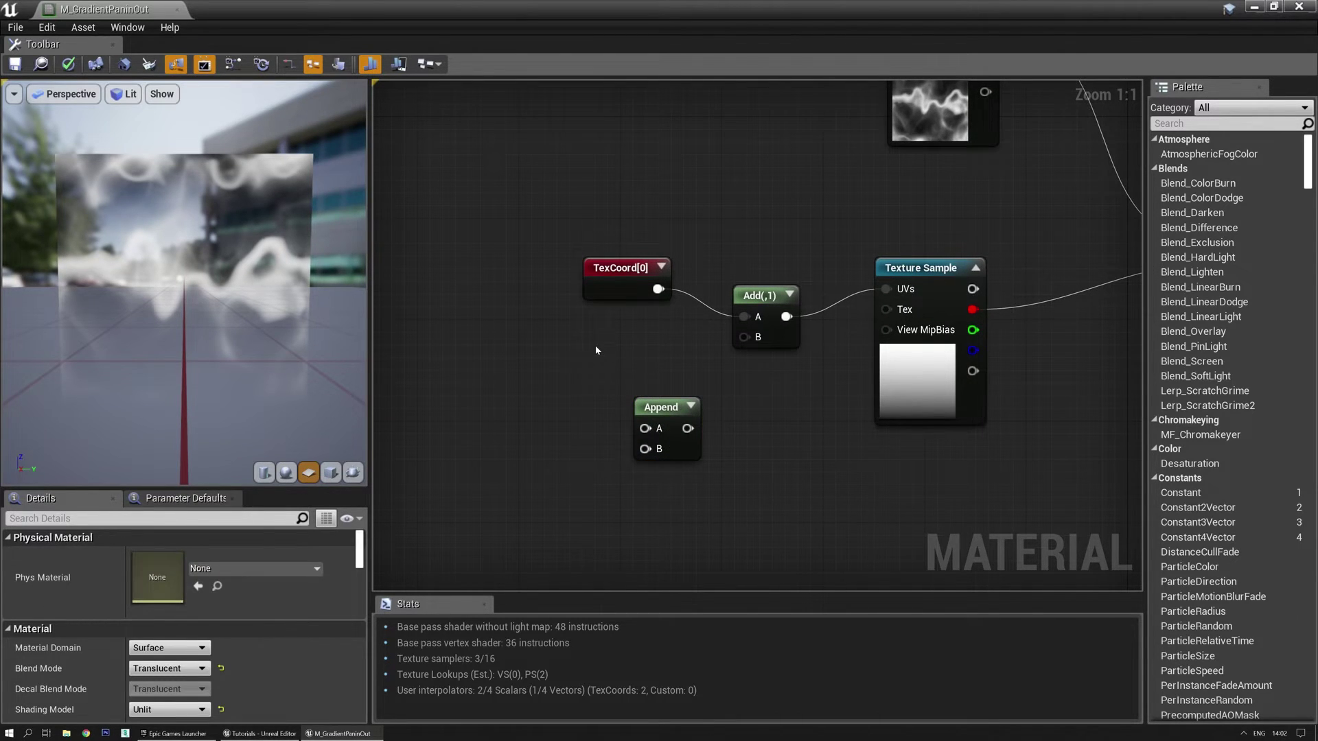
{"action": "right_click", "coordinate": [596, 350]}
{"action": "type", "text": "debug time"}
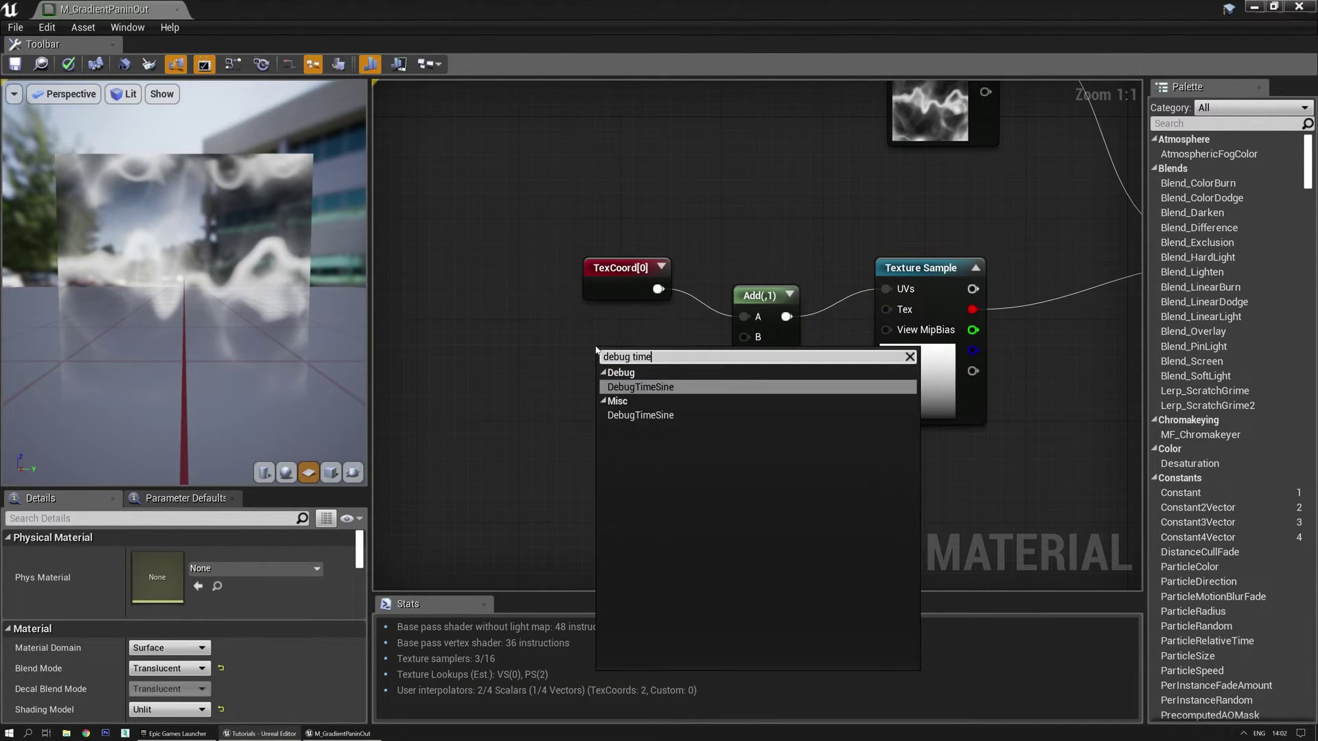
{"action": "key", "text": "Return"}
{"action": "left_click_drag", "start_coordinate": [619, 354], "coordinate": [542, 341]}
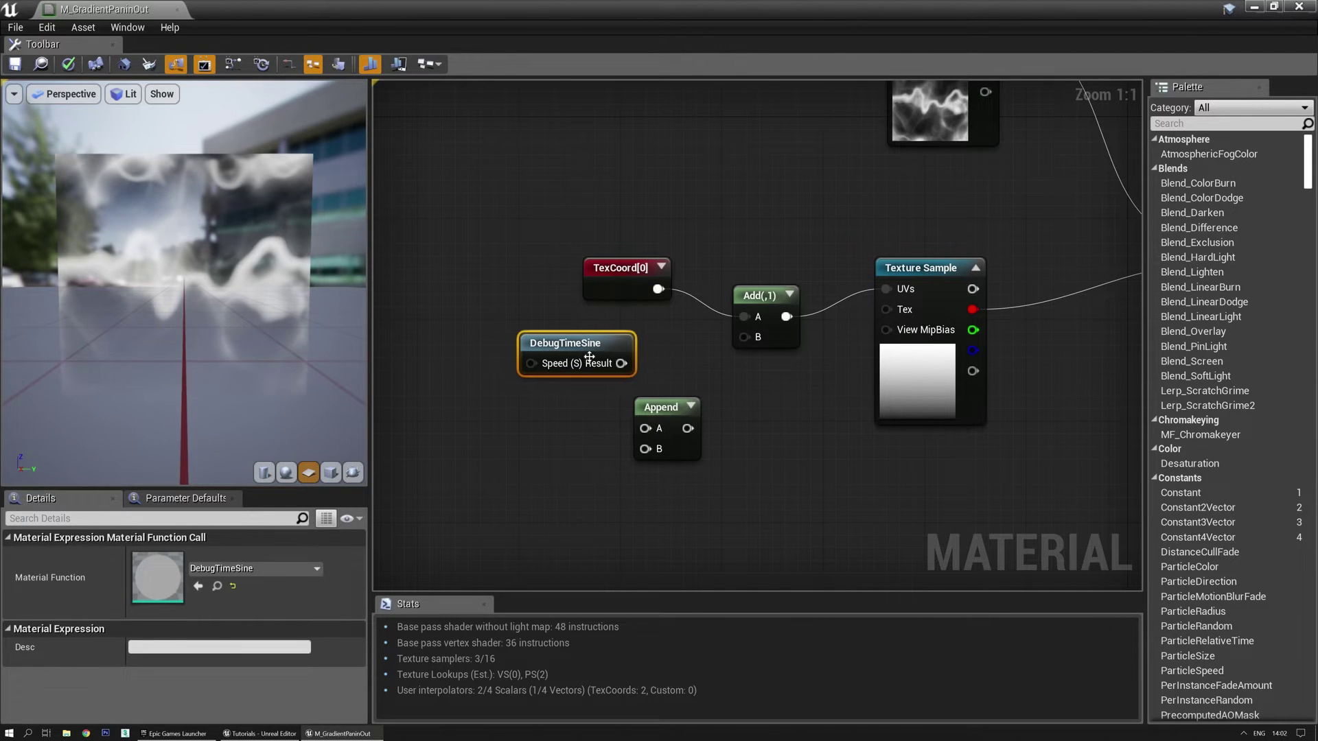
{"action": "left_click_drag", "start_coordinate": [736, 339], "coordinate": [739, 337]}
Connect the Add node's output to the noise mask's UVs instead of the gradient's
{"action": "right_click_drag", "start_coordinate": [748, 220], "coordinate": [652, 323]}
{"action": "left_click_drag", "start_coordinate": [680, 418], "coordinate": [798, 114]}
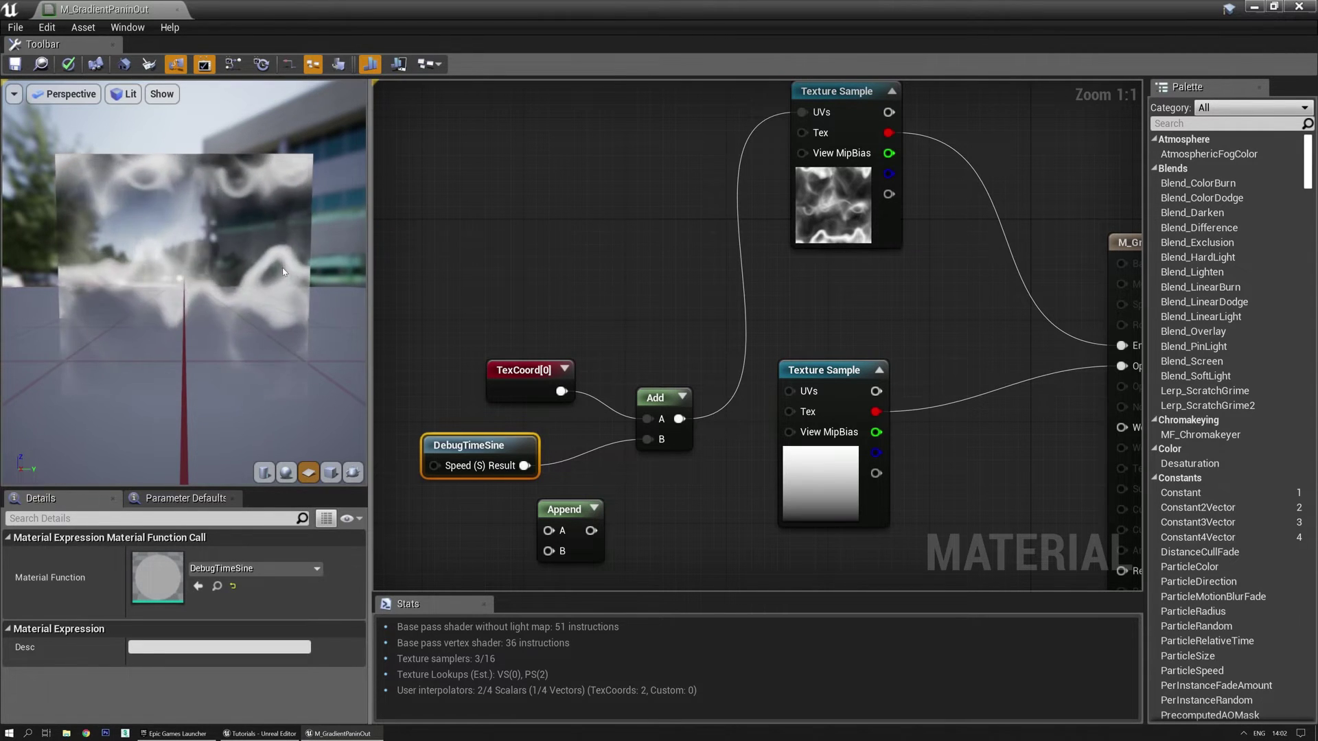
{"action": "right_click_drag", "start_coordinate": [624, 337], "coordinate": [617, 286]}
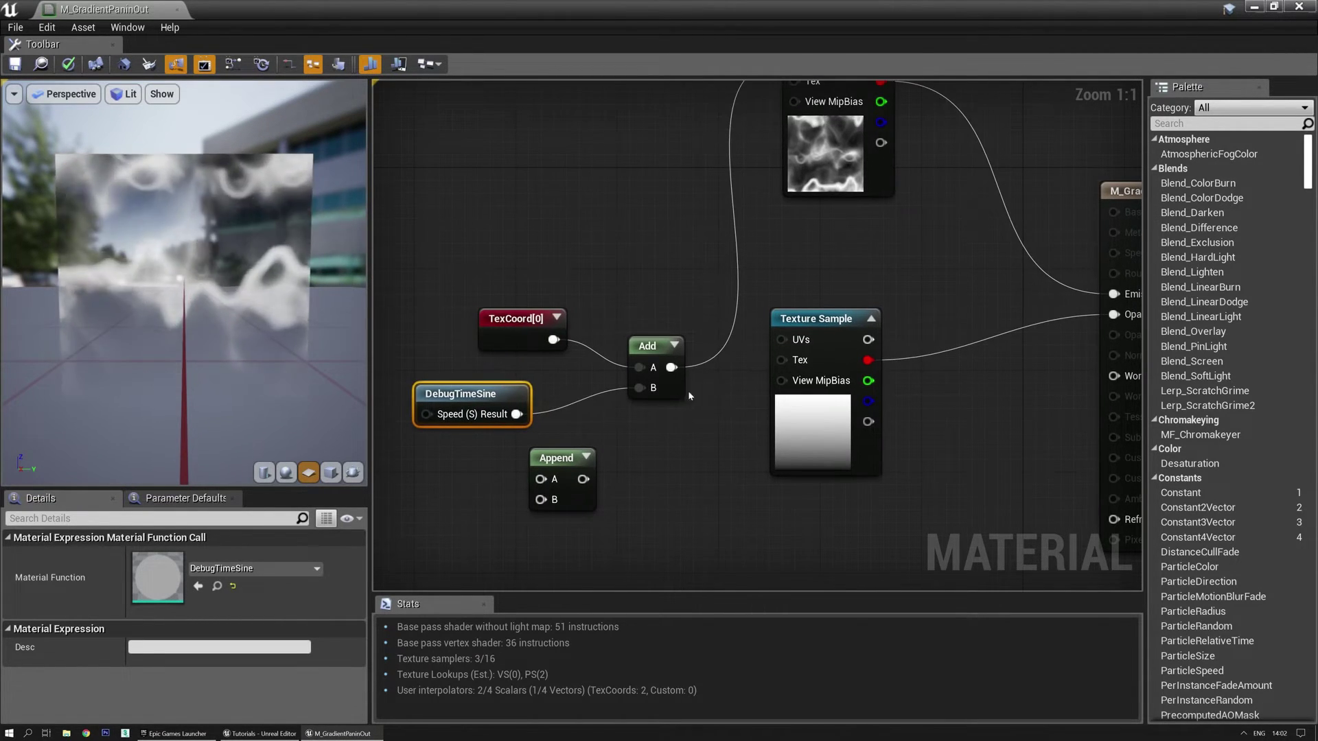
Reconnect the Add node's output to the gradient texture's UVs and disconnect the noise mask's UVs
{"action": "left_click_drag", "start_coordinate": [670, 367], "coordinate": [780, 342]}
{"action": "right_click_drag", "start_coordinate": [785, 254], "coordinate": [785, 339]}
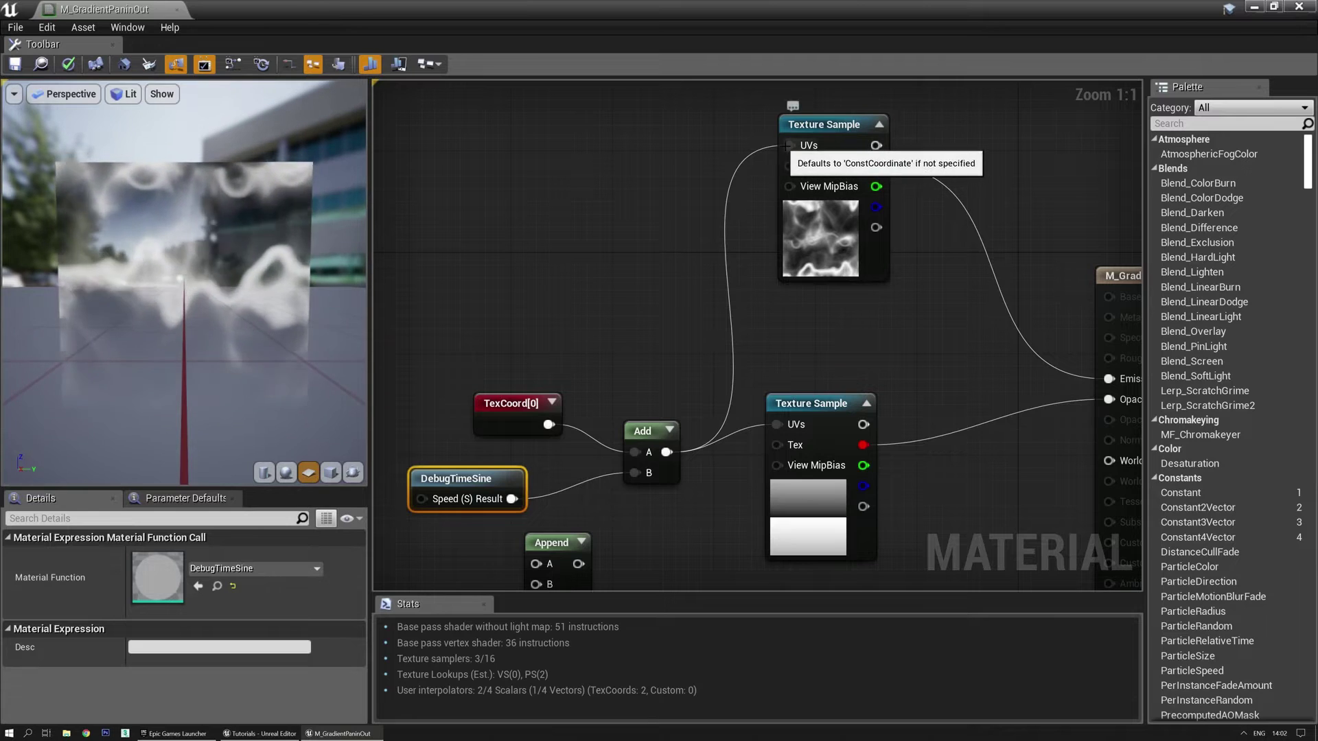
{"action": "left_click", "coordinate": [790, 145], "text": "alt"}
Route DebugTimeSine through the Append node's B input into the Add node's B input, and move Append closer to Add
{"action": "right_click_drag", "start_coordinate": [589, 283], "coordinate": [707, 94]}
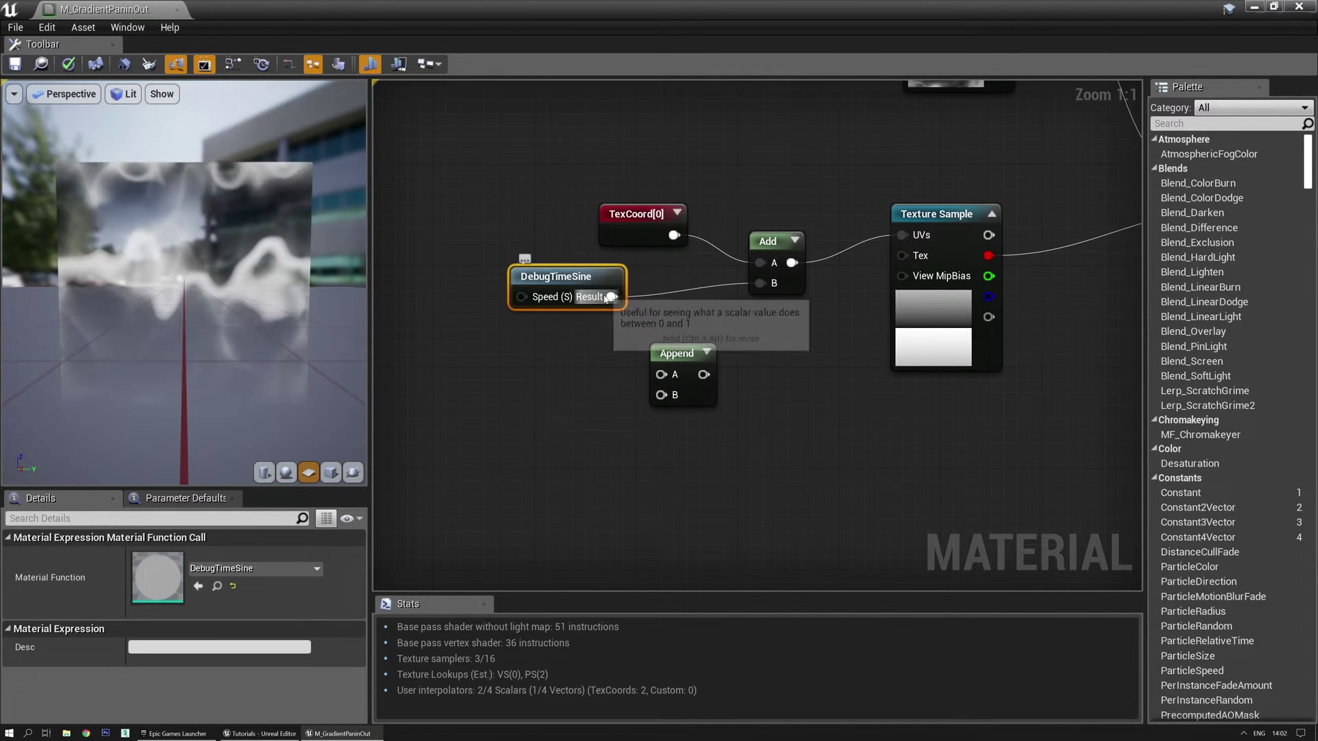
{"action": "left_click_drag", "start_coordinate": [611, 297], "coordinate": [646, 352]}
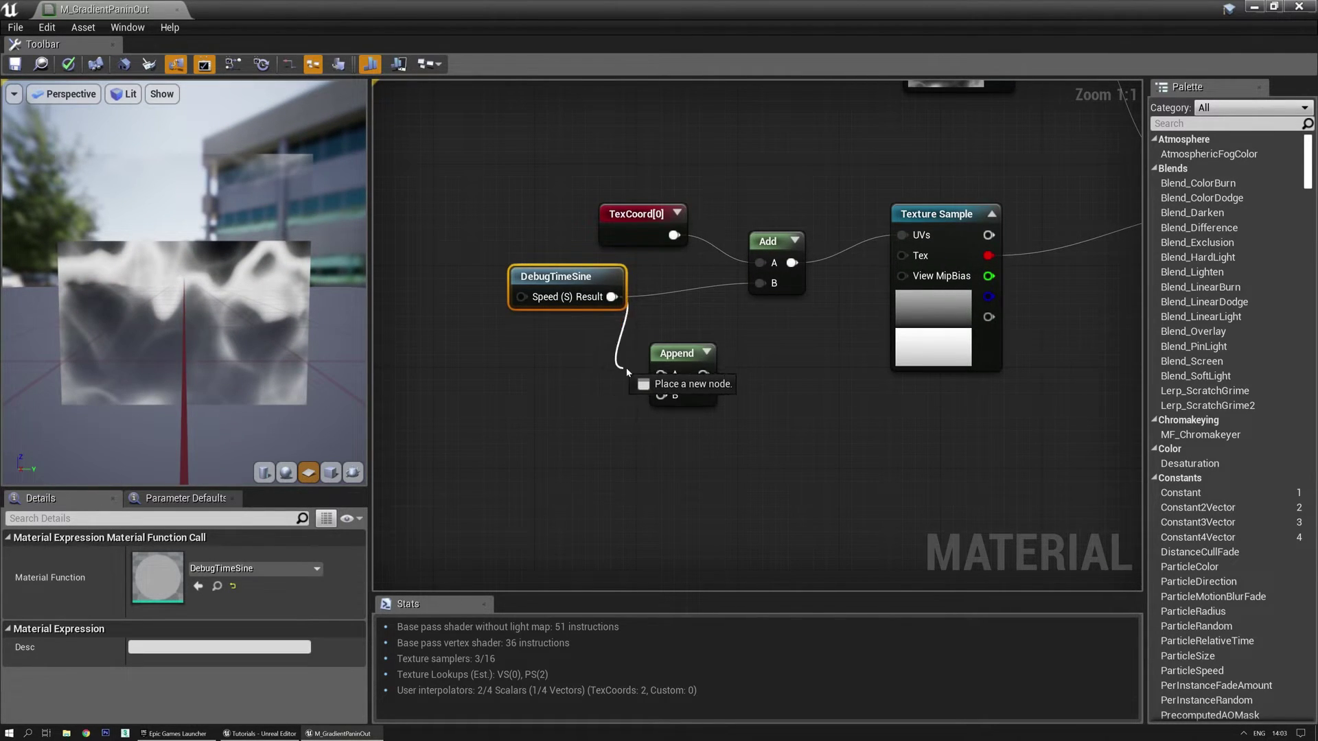
{"action": "left_click_drag", "start_coordinate": [660, 400], "coordinate": [760, 283]}
{"action": "left_click_drag", "start_coordinate": [690, 355], "coordinate": [727, 317]}
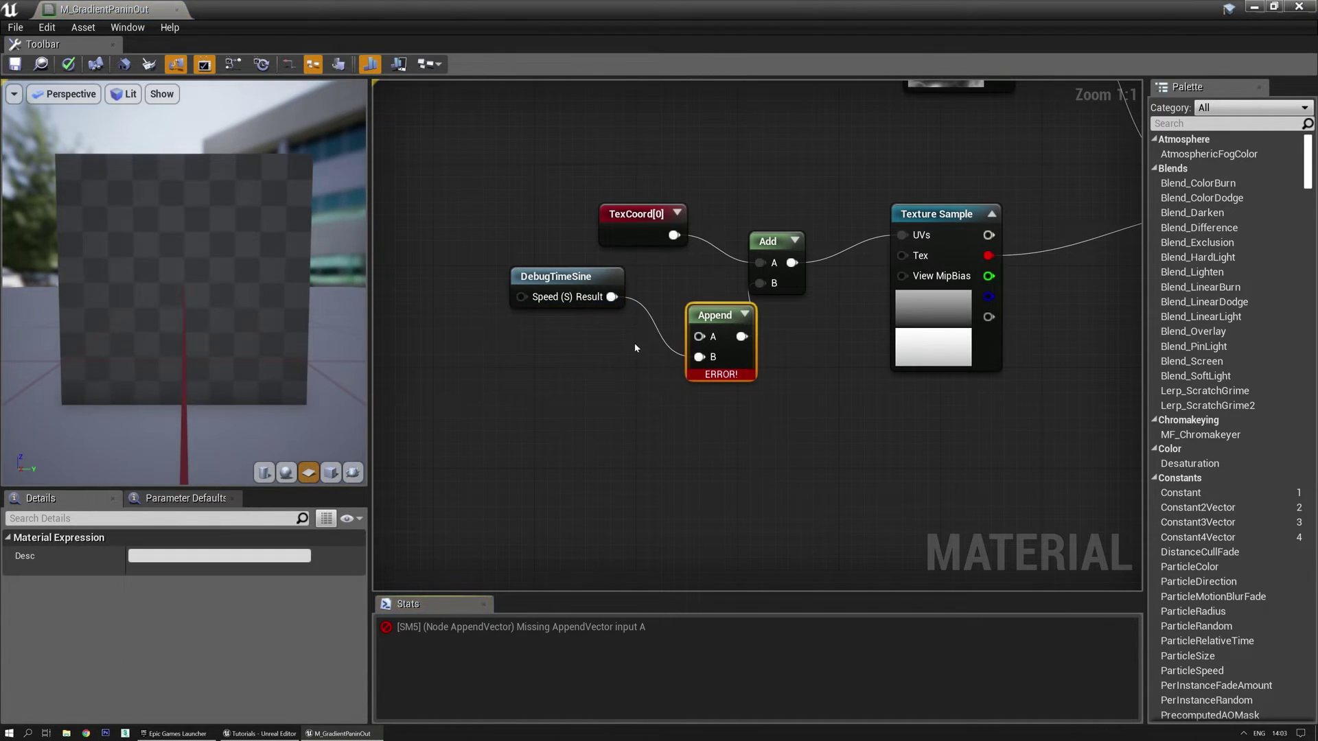
Add a Constant of 0 to the Append node's A input and arrange it above the DebugTimeSine node
{"action": "left_click", "coordinate": [601, 333]}
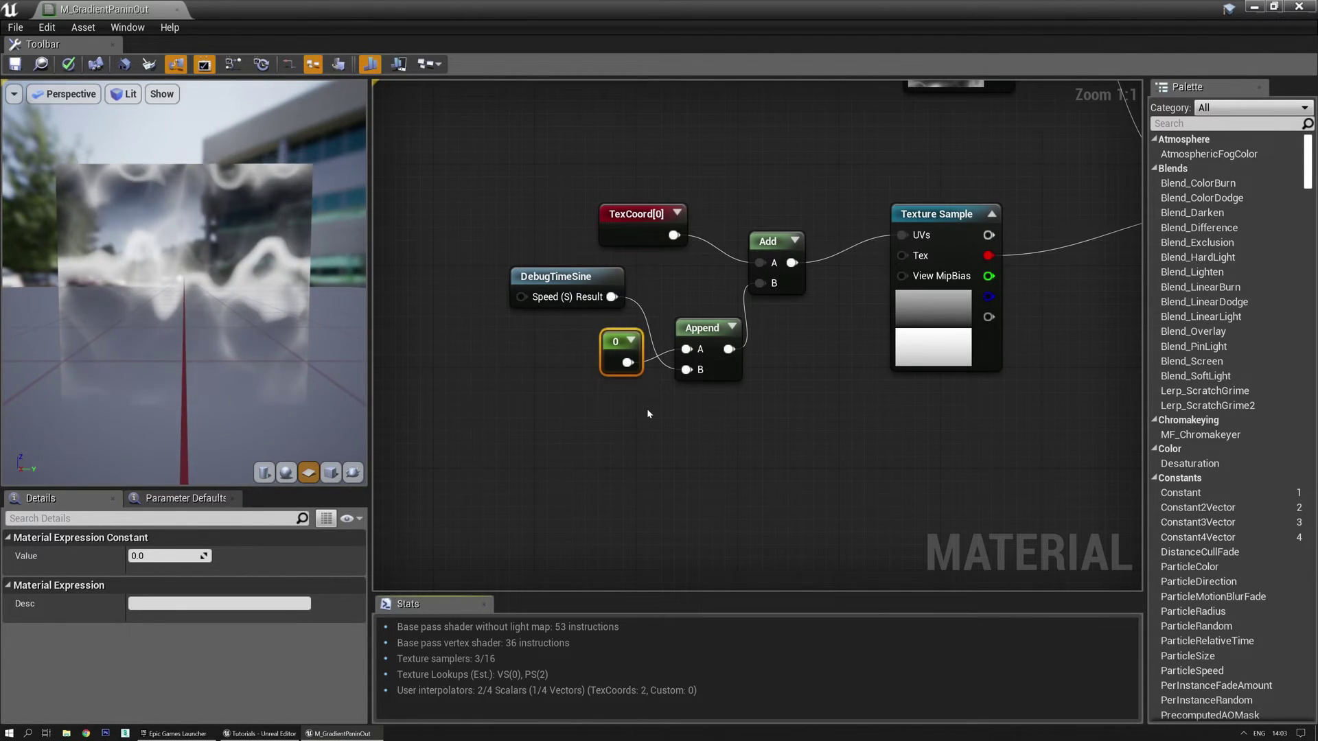
{"action": "left_click_drag", "start_coordinate": [618, 342], "coordinate": [656, 281]}
{"action": "left_click_drag", "start_coordinate": [563, 276], "coordinate": [551, 327]}
{"action": "left_click_drag", "start_coordinate": [650, 277], "coordinate": [625, 278]}
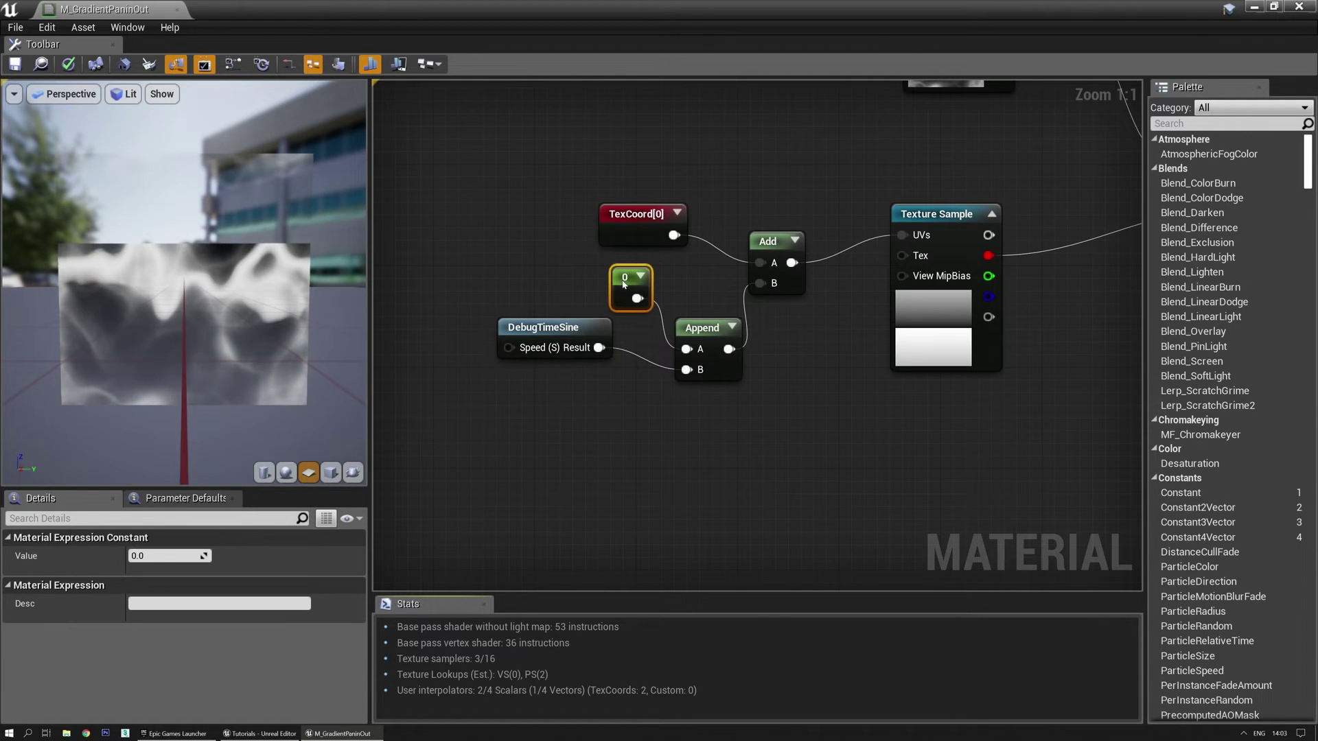
{"action": "left_click_drag", "start_coordinate": [584, 330], "coordinate": [595, 343]}
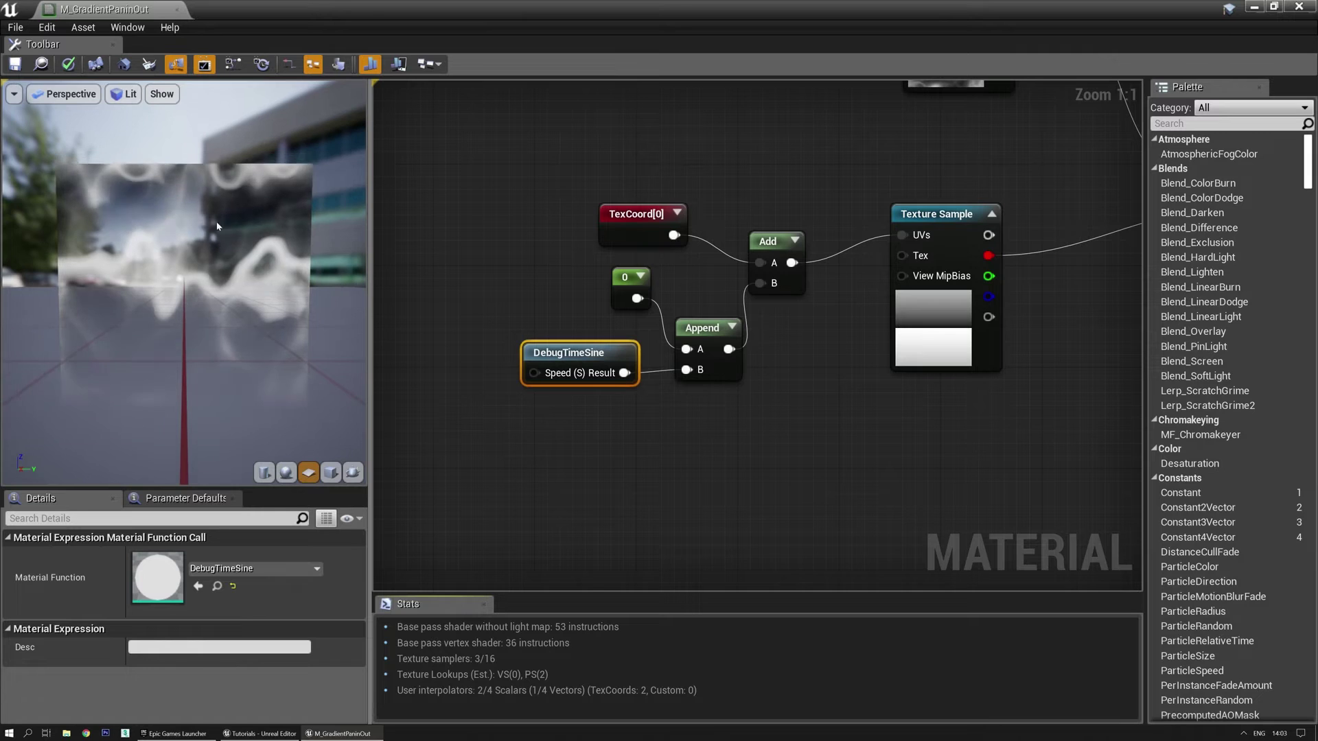
Preview the gradient Texture Sample on its own and set its Sampler Source to Shared: Clamp
{"action": "right_click_drag", "start_coordinate": [923, 216], "coordinate": [783, 265]}
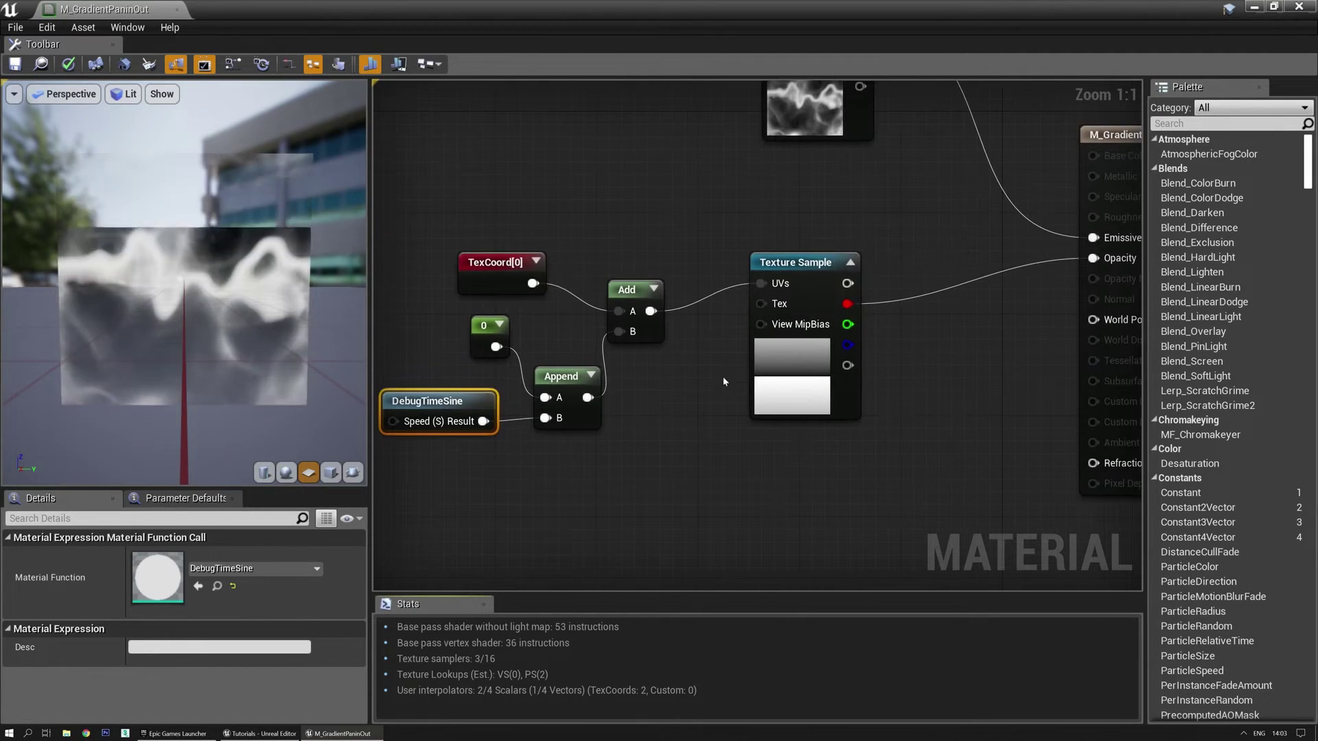
{"action": "left_click", "coordinate": [782, 264]}
{"action": "key", "text": "space"}
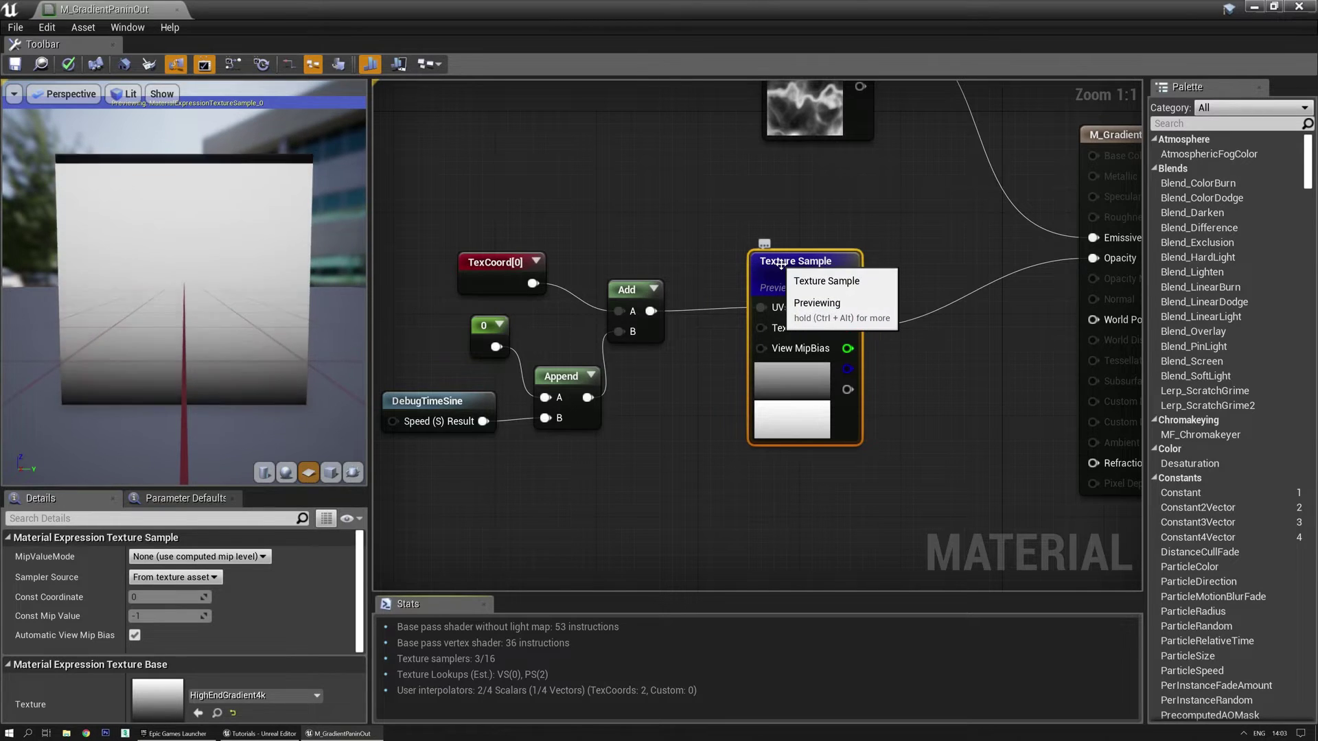
{"action": "left_click", "coordinate": [173, 577]}
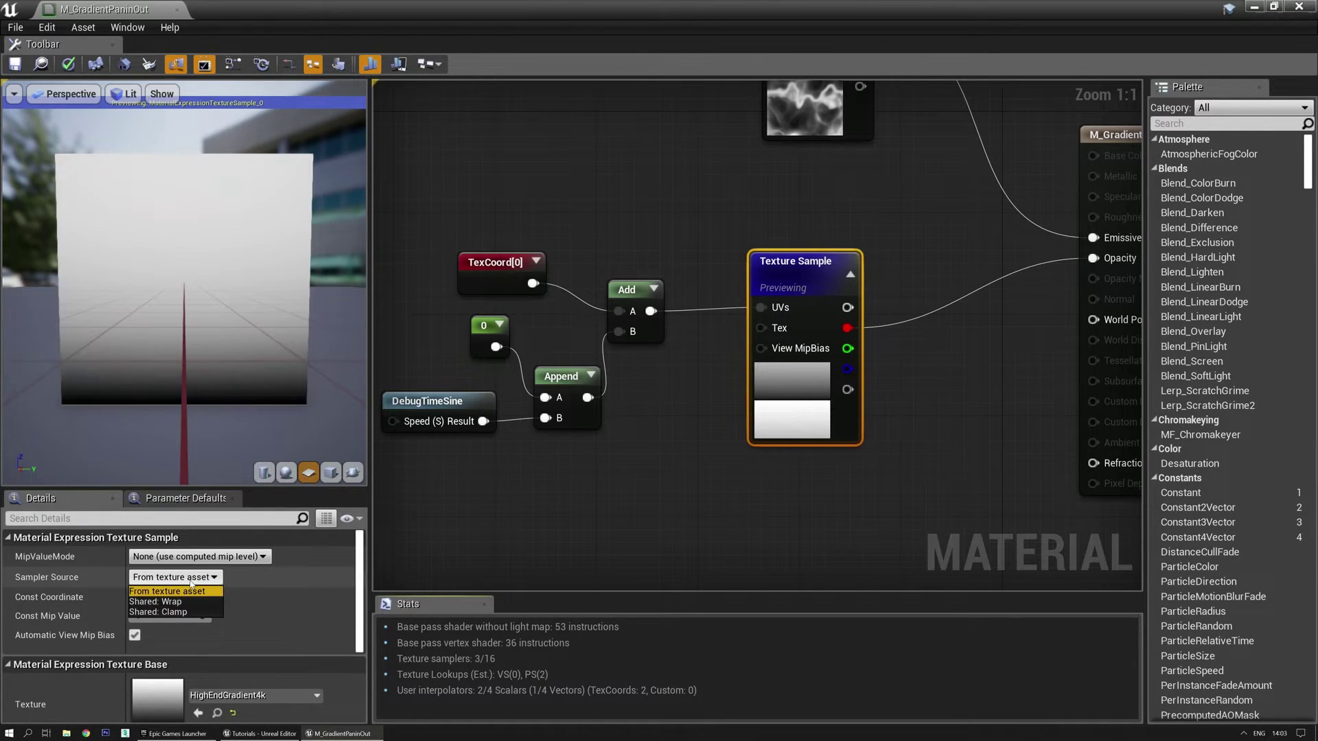
{"action": "left_click", "coordinate": [177, 613]}
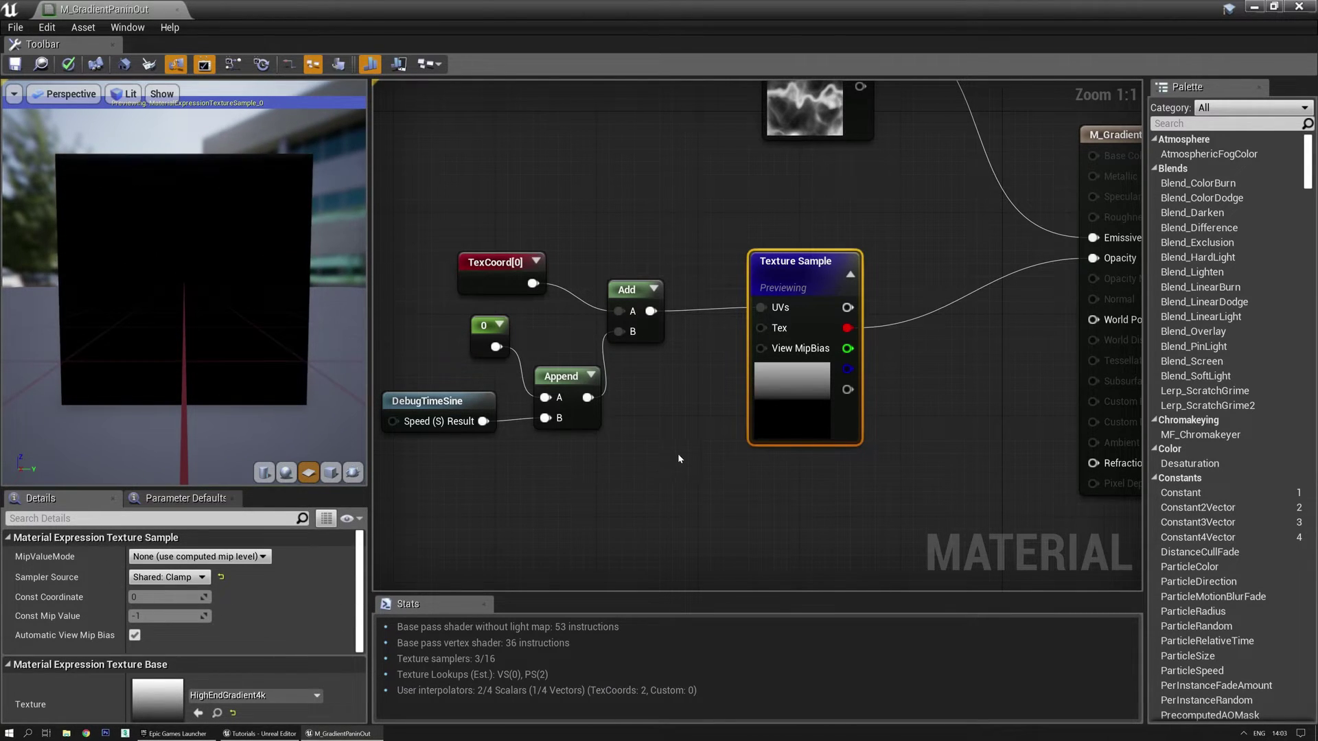
Set the Sampler Source of the T_NoiseMask_02 Texture Sample to Shared: Wrap
{"action": "right_click_drag", "start_coordinate": [678, 452], "coordinate": [669, 589]}
{"action": "left_click", "coordinate": [671, 302]}
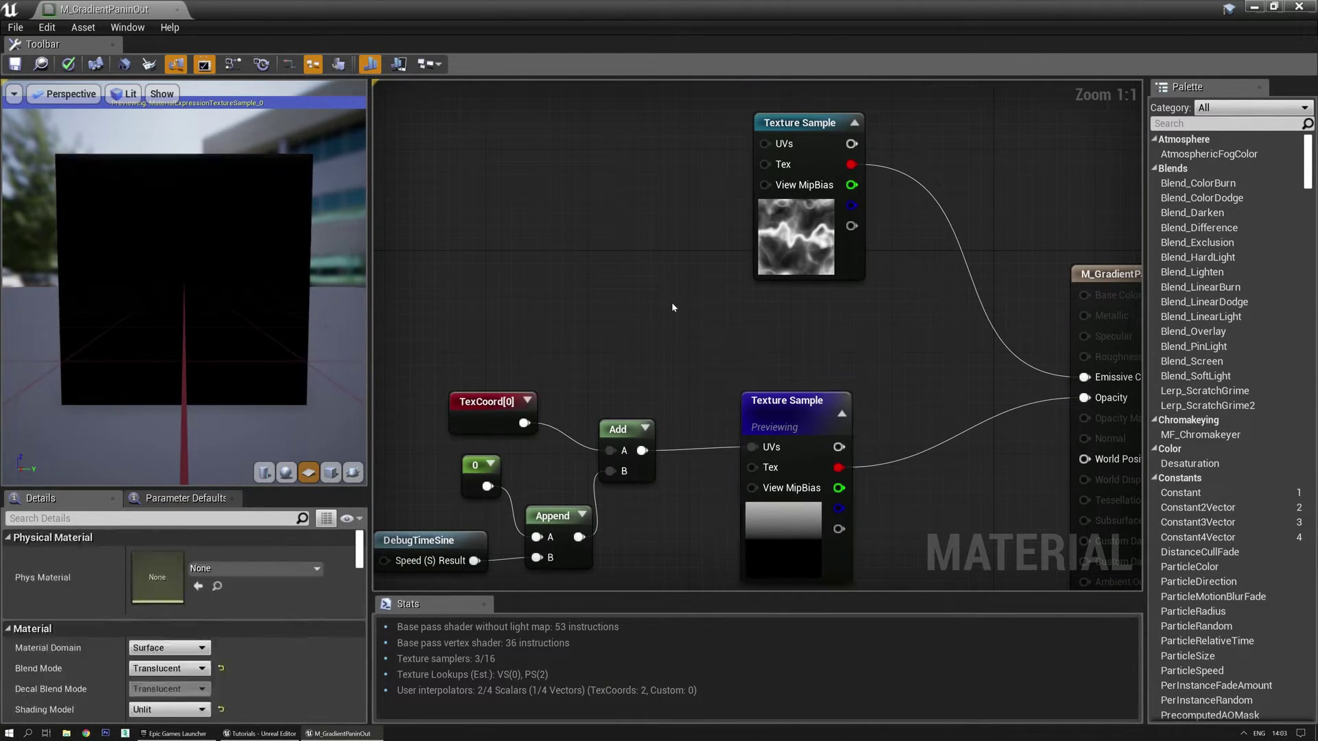
{"action": "left_click", "coordinate": [799, 123]}
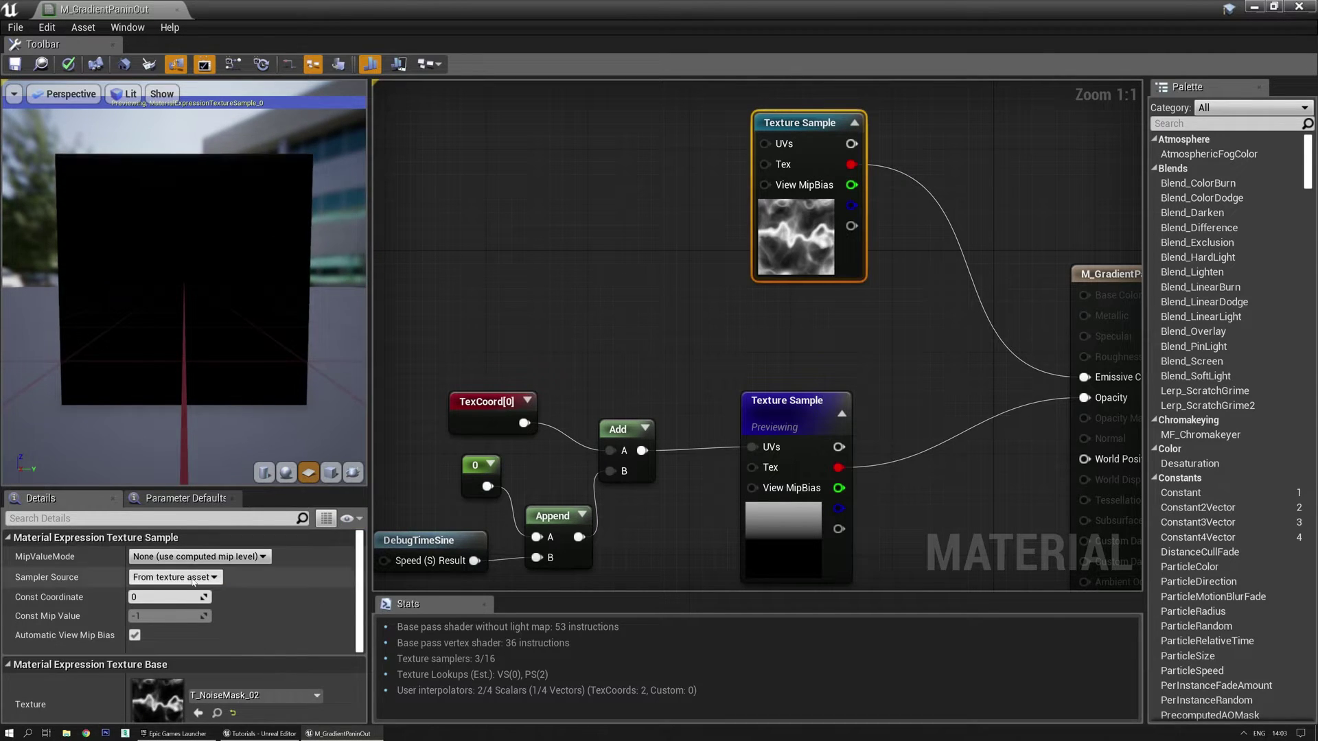
{"action": "left_click", "coordinate": [165, 580]}
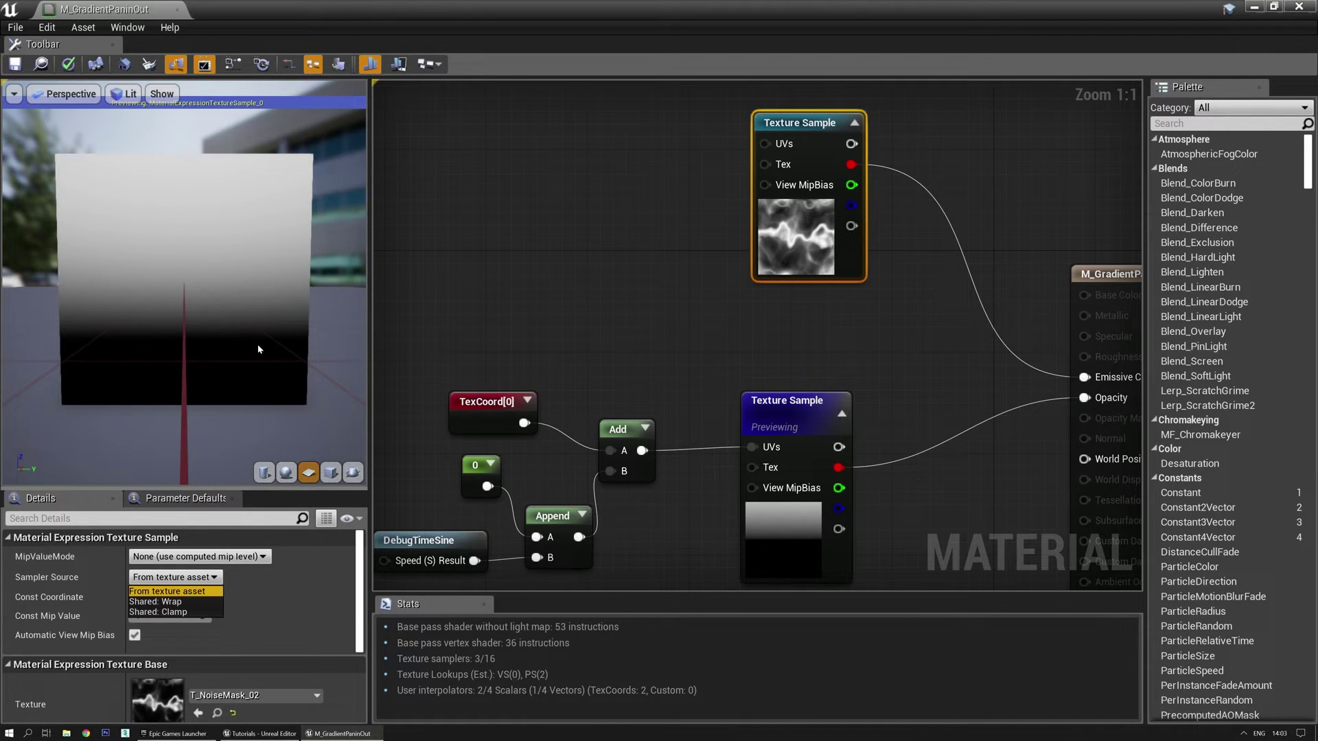
{"action": "left_click", "coordinate": [155, 601]}
Stop previewing the gradient Texture Sample to return to the full material preview
{"action": "mouse_move", "coordinate": [598, 316]}
{"action": "right_mouse_down"}
{"action": "mouse_move", "coordinate": [602, 268]}
{"action": "mouse_move", "coordinate": [645, 181]}
{"action": "mouse_move", "coordinate": [694, 182]}
{"action": "mouse_move", "coordinate": [718, 231]}
{"action": "mouse_move", "coordinate": [585, 374]}
{"action": "mouse_move", "coordinate": [604, 320]}
{"action": "right_mouse_up"}
{"action": "left_click", "coordinate": [756, 463]}
{"action": "key", "text": "space"}
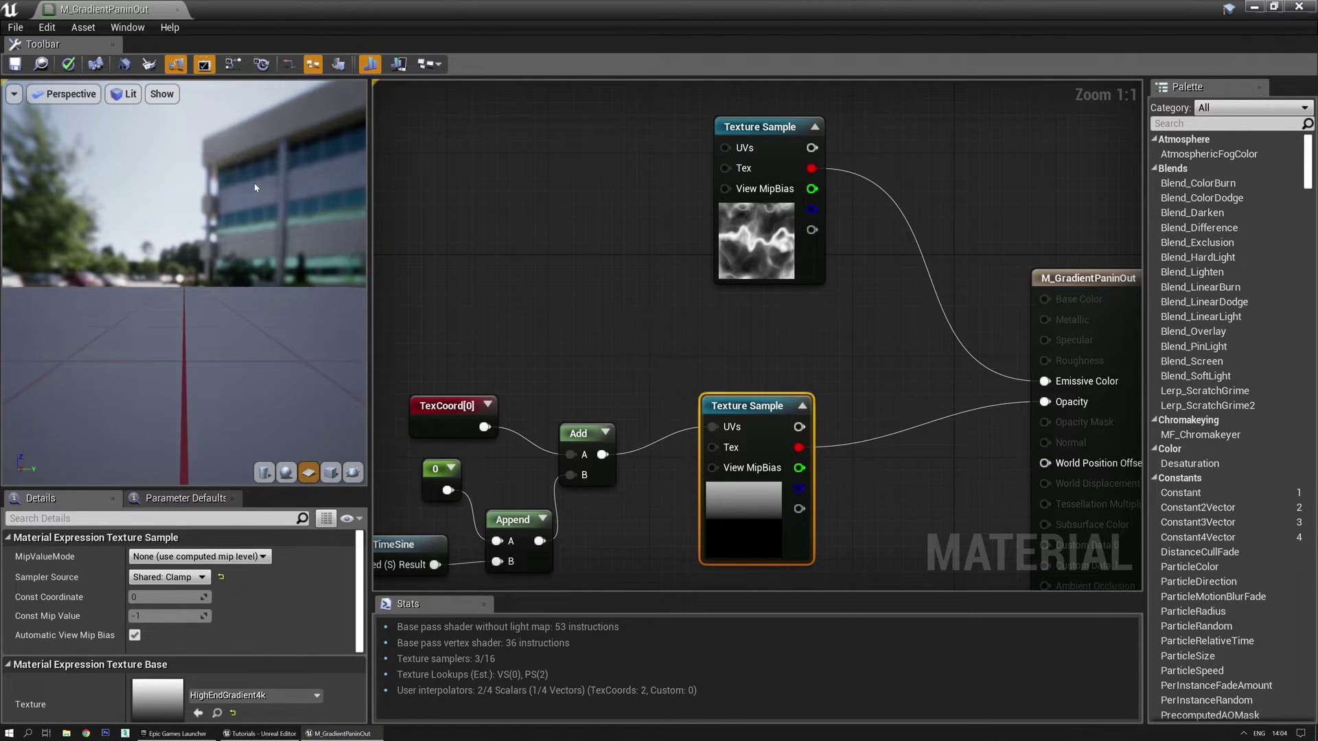
Insert a Lerp between DebugTimeSine and Append, with DebugTimeSine into Alpha and the Lerp output into Append's B, making room for it
{"action": "right_click_drag", "start_coordinate": [419, 292], "coordinate": [704, 150]}
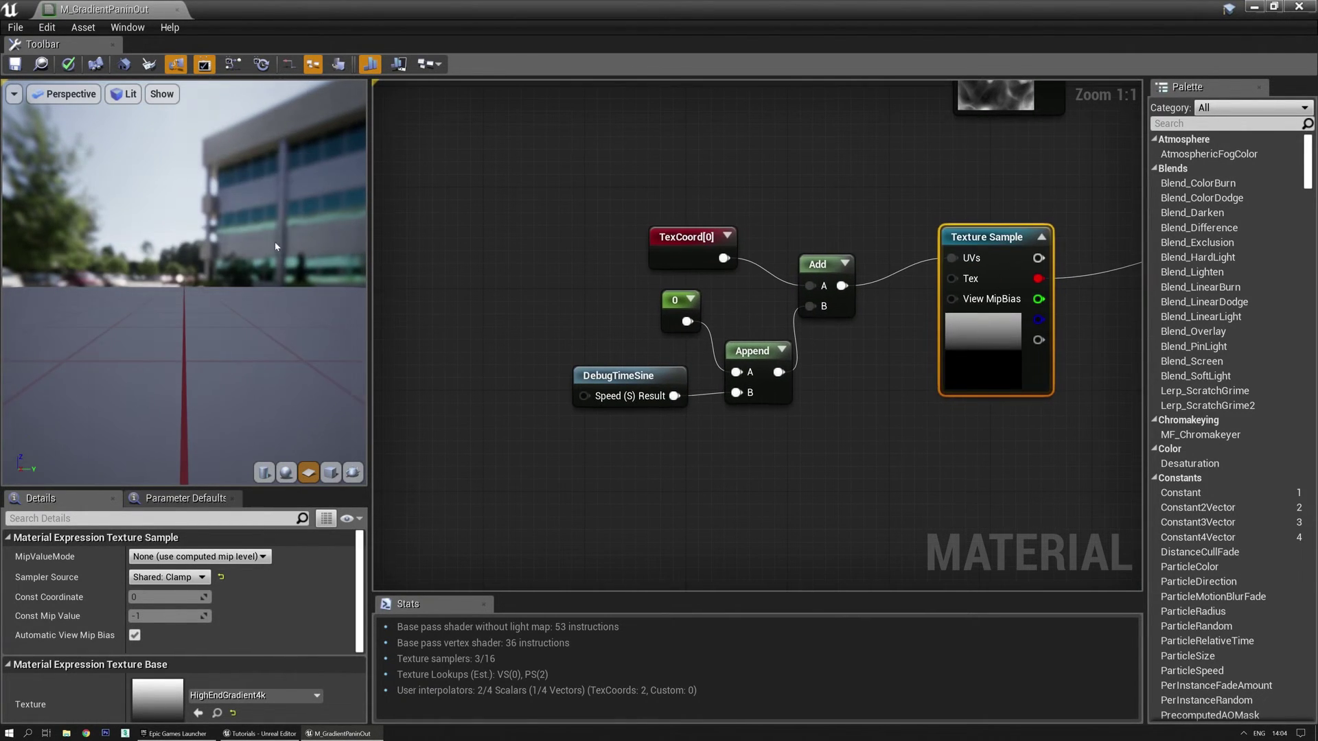
{"action": "left_click_drag", "start_coordinate": [604, 385], "coordinate": [489, 398]}
{"action": "left_click", "coordinate": [637, 459]}
{"action": "left_click", "coordinate": [632, 427]}
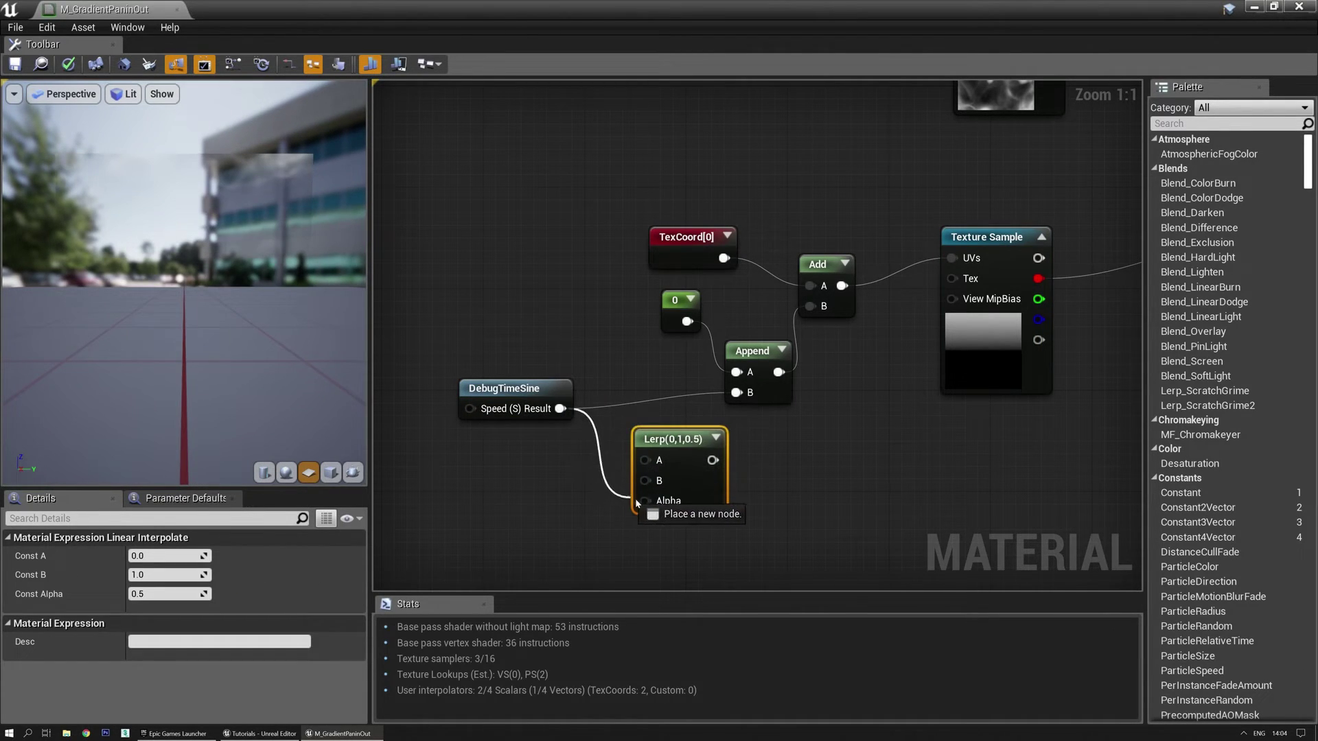
{"action": "left_click_drag", "start_coordinate": [638, 504], "coordinate": [644, 501]}
{"action": "left_click_drag", "start_coordinate": [731, 396], "coordinate": [736, 393]}
{"action": "left_click_drag", "start_coordinate": [662, 439], "coordinate": [640, 376]}
Set the Lerp node's Const A to -1
{"action": "left_click", "coordinate": [164, 556]}
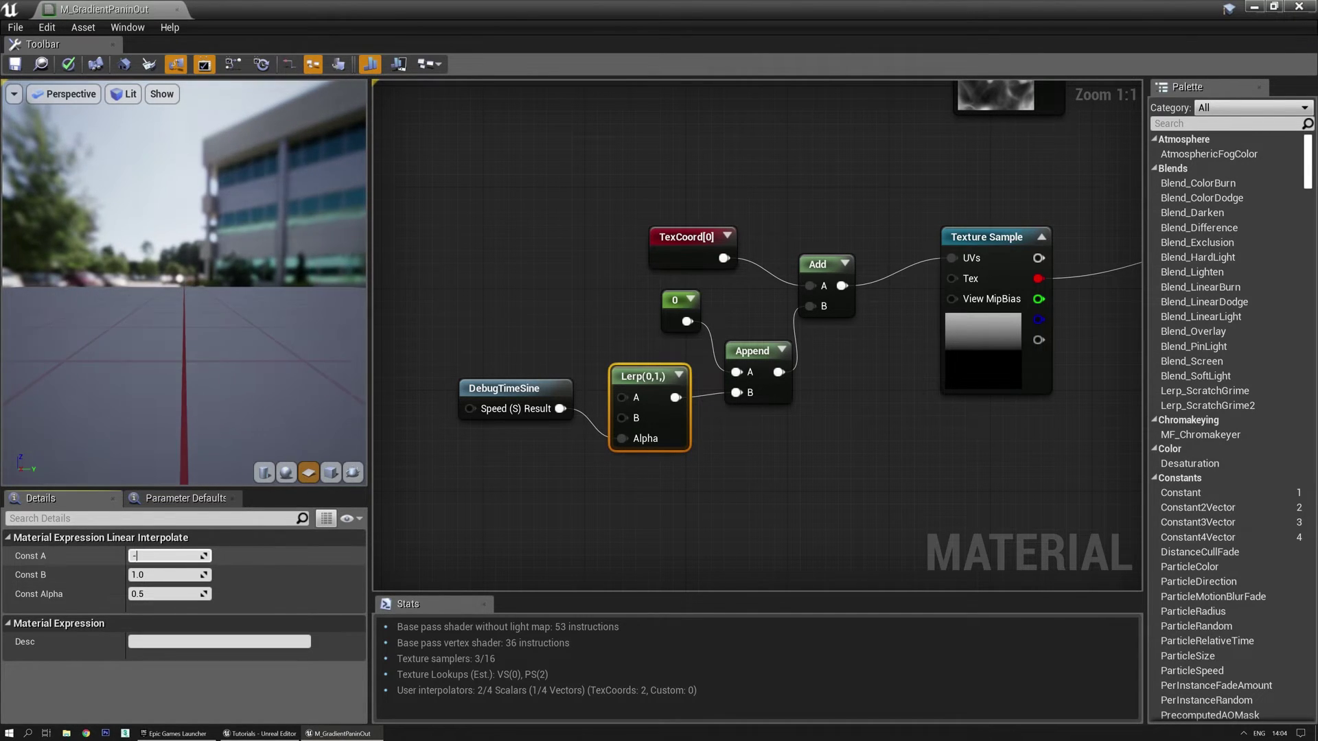
{"action": "type", "text": "-1"}
{"action": "key", "text": "Return"}
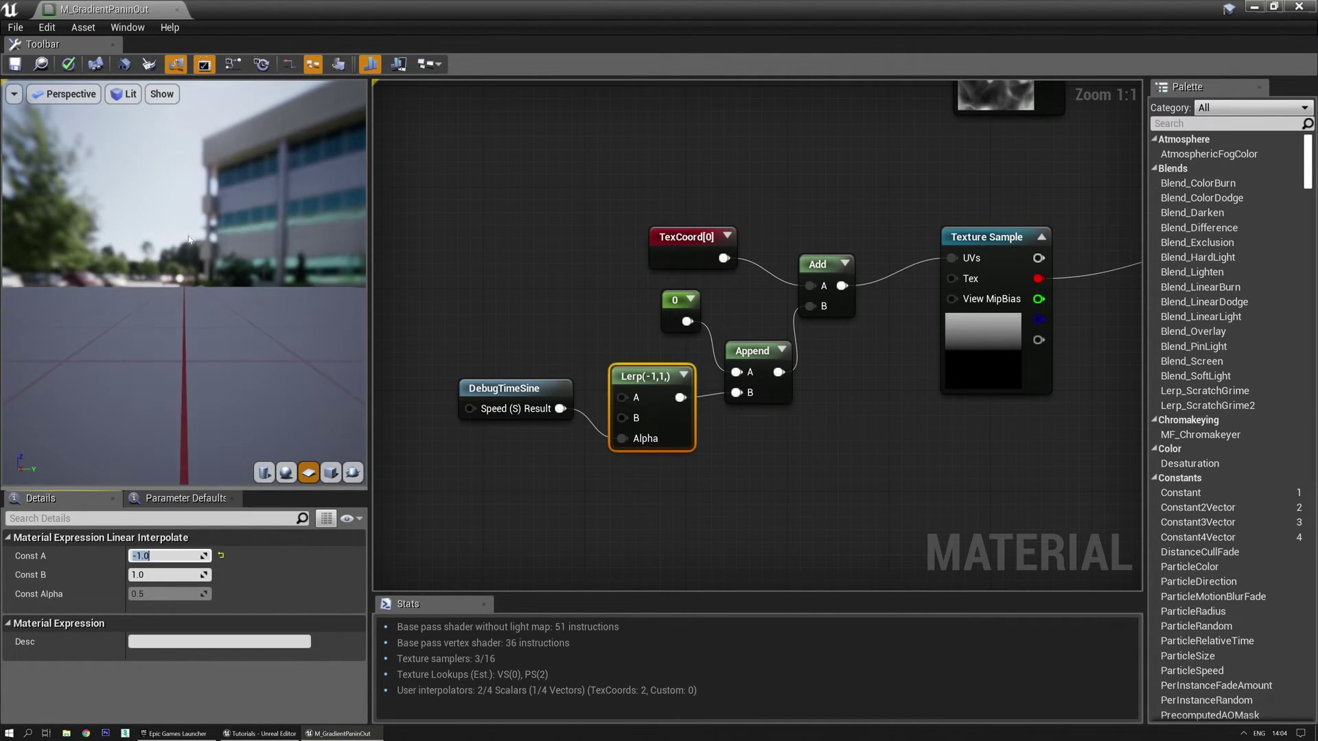
Preview the gradient Texture Sample to check its panning, and switch back to the full material preview
{"action": "right_click_drag", "start_coordinate": [982, 240], "coordinate": [843, 314]}
{"action": "left_click", "coordinate": [843, 314]}
{"action": "key", "text": "space"}
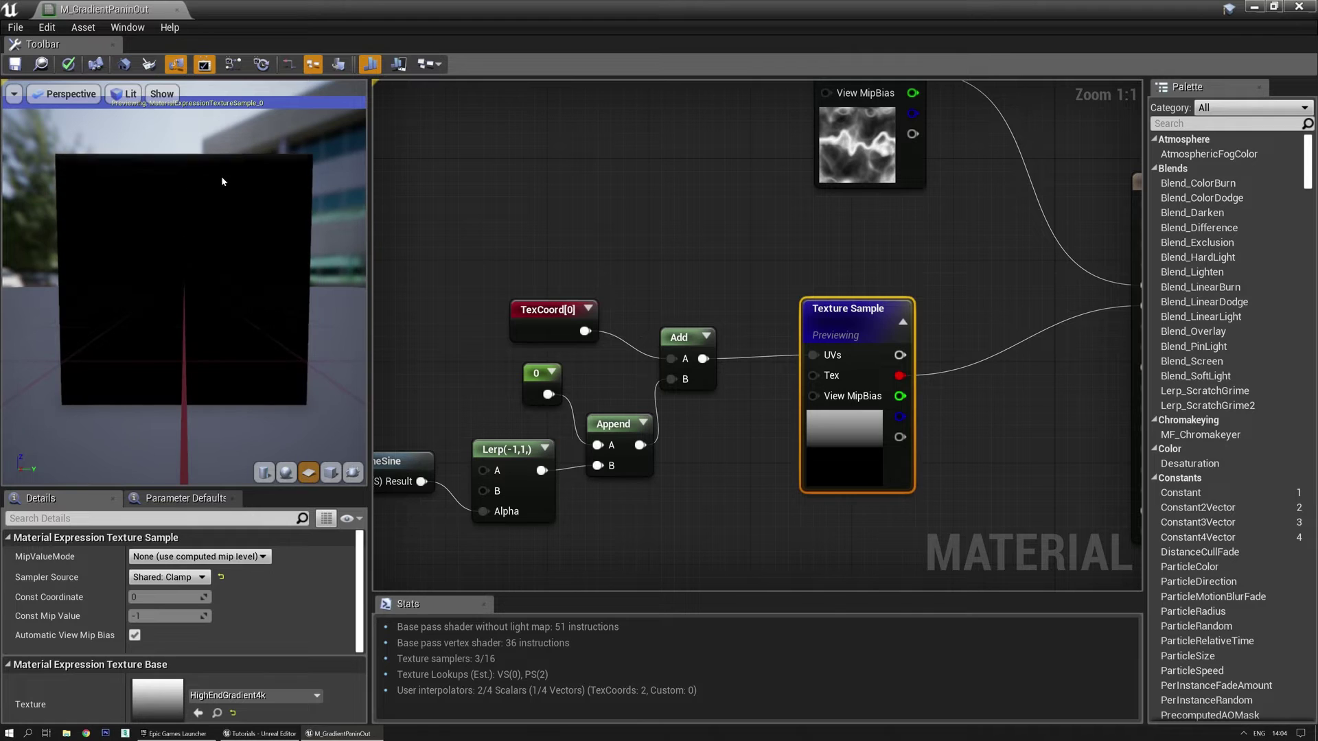
{"action": "right_click_drag", "start_coordinate": [851, 323], "coordinate": [830, 368]}
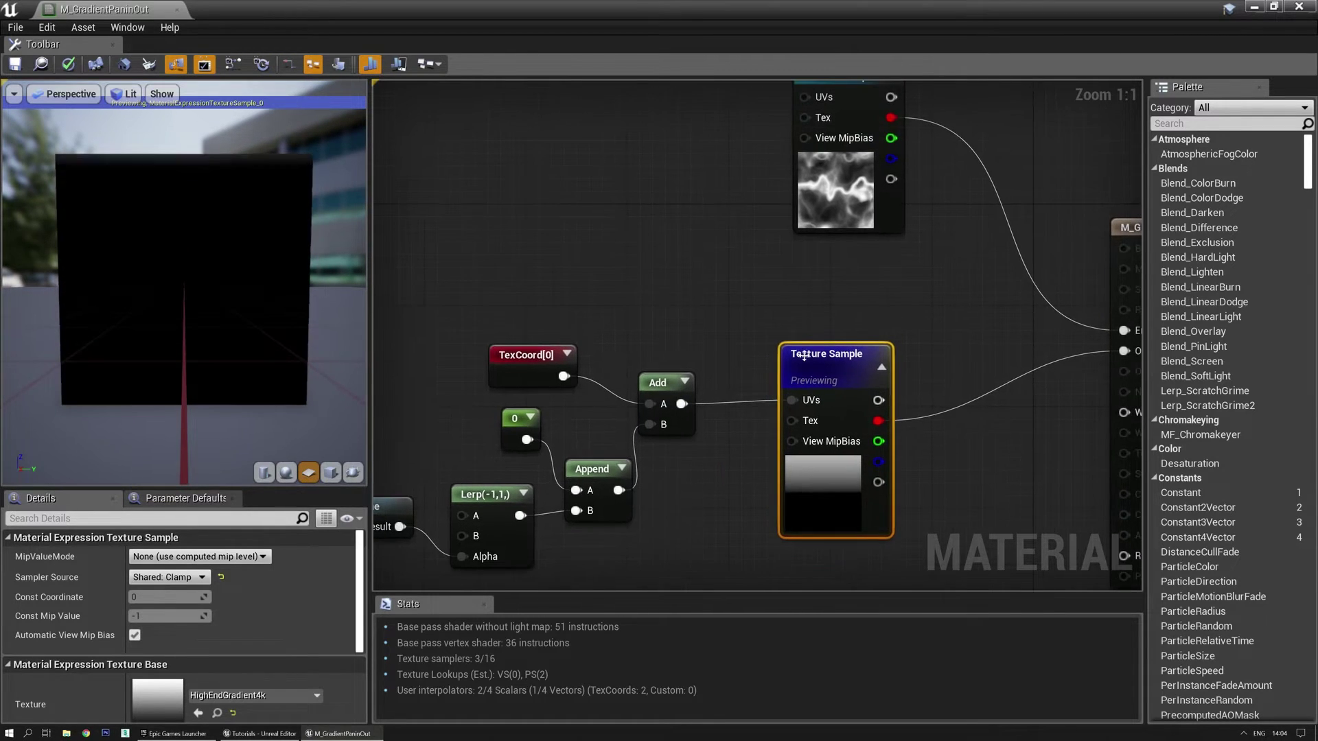
{"action": "key", "text": "space"}
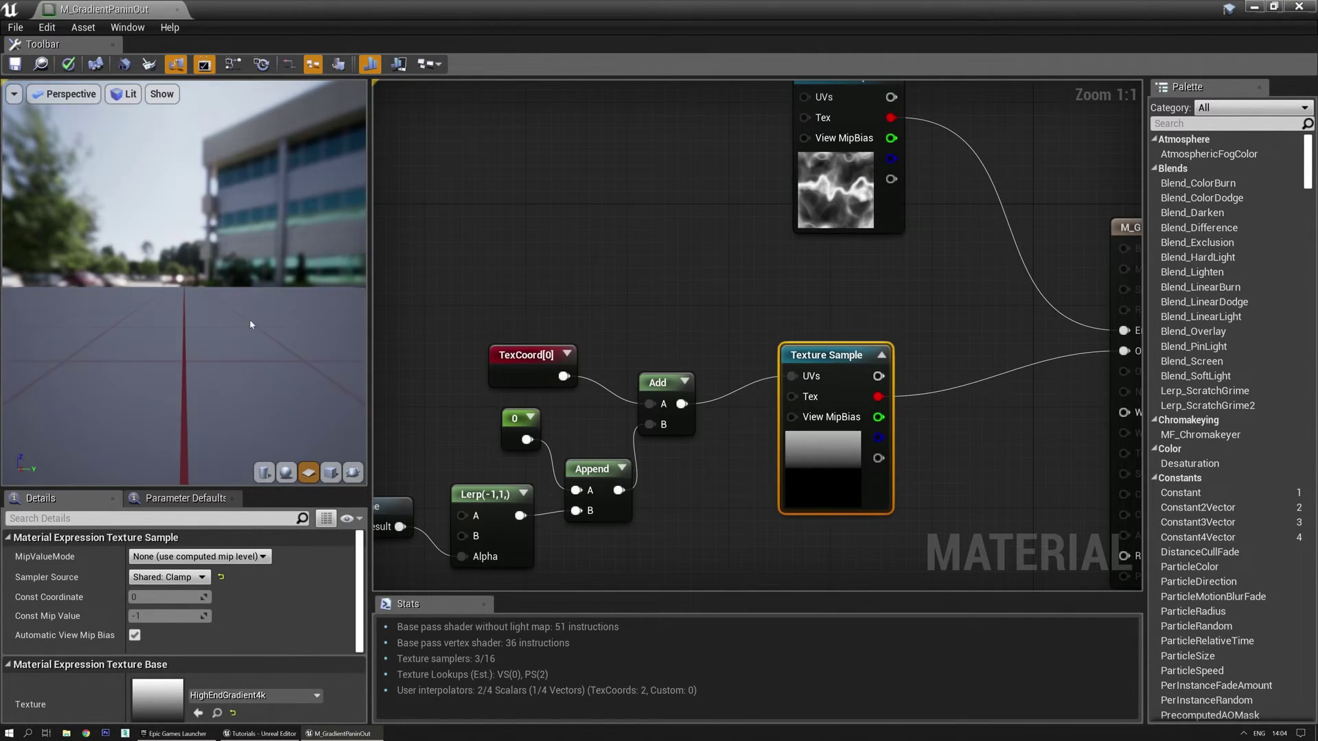
Move the gradient Texture Sample slightly closer to the Add node
{"action": "left_click_drag", "start_coordinate": [251, 325], "coordinate": [180, 286]}
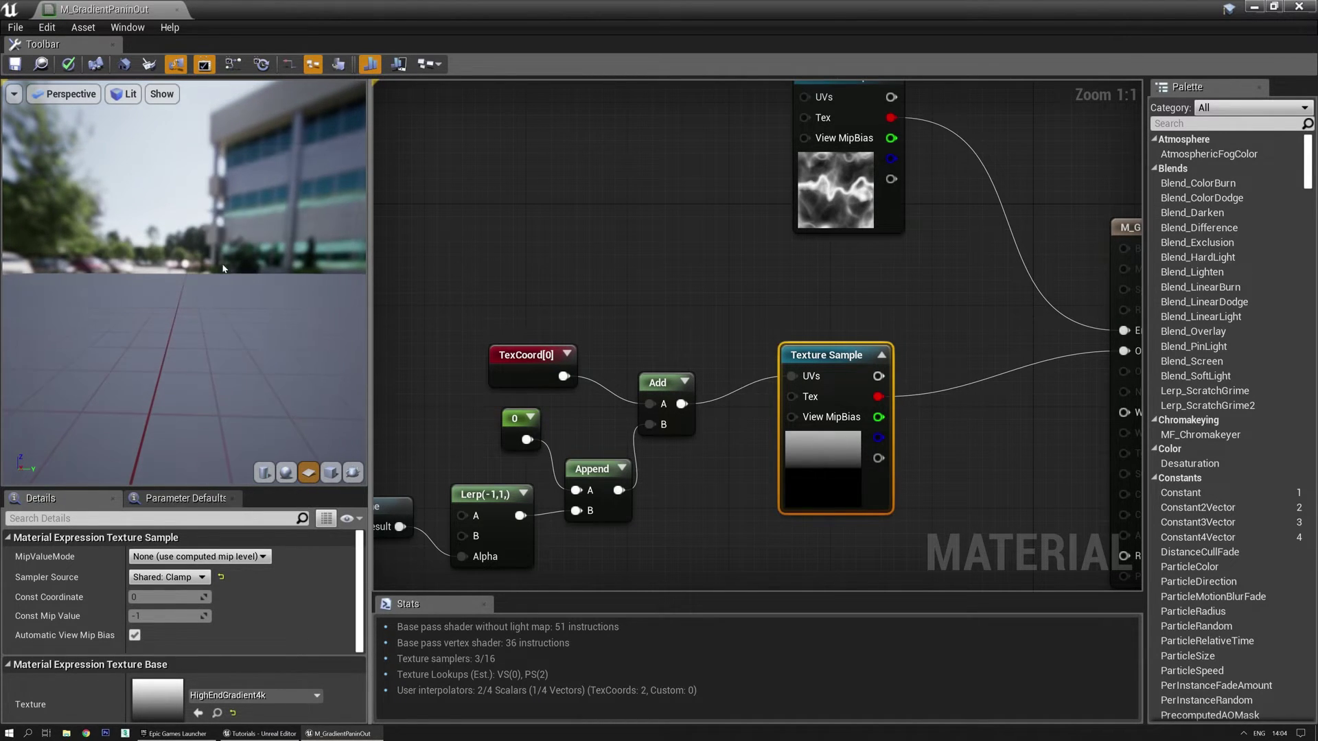
{"action": "right_click_drag", "start_coordinate": [580, 262], "coordinate": [616, 211]}
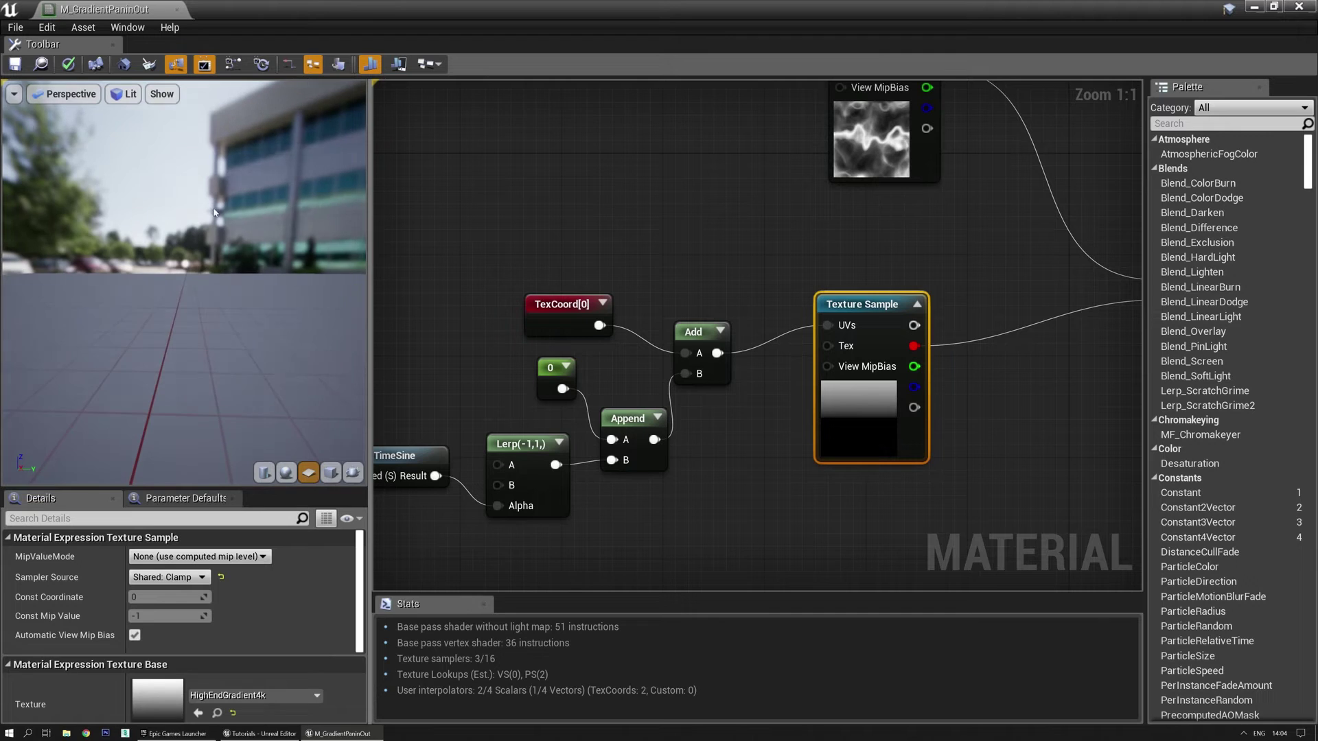
{"action": "right_click_drag", "start_coordinate": [759, 267], "coordinate": [674, 246]}
{"action": "left_click_drag", "start_coordinate": [778, 288], "coordinate": [756, 303]}
{"action": "right_click_drag", "start_coordinate": [887, 394], "coordinate": [860, 376]}
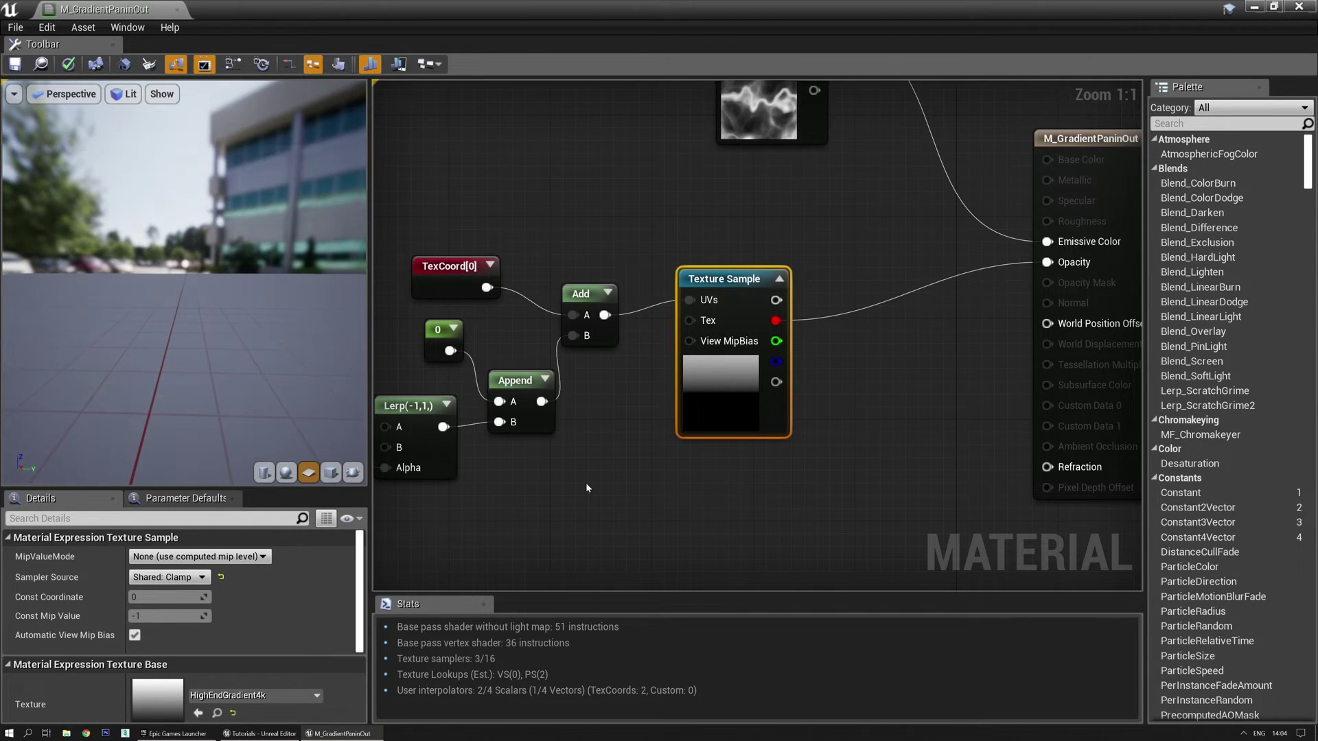
{"action": "right_click_drag", "start_coordinate": [586, 483], "coordinate": [765, 479]}
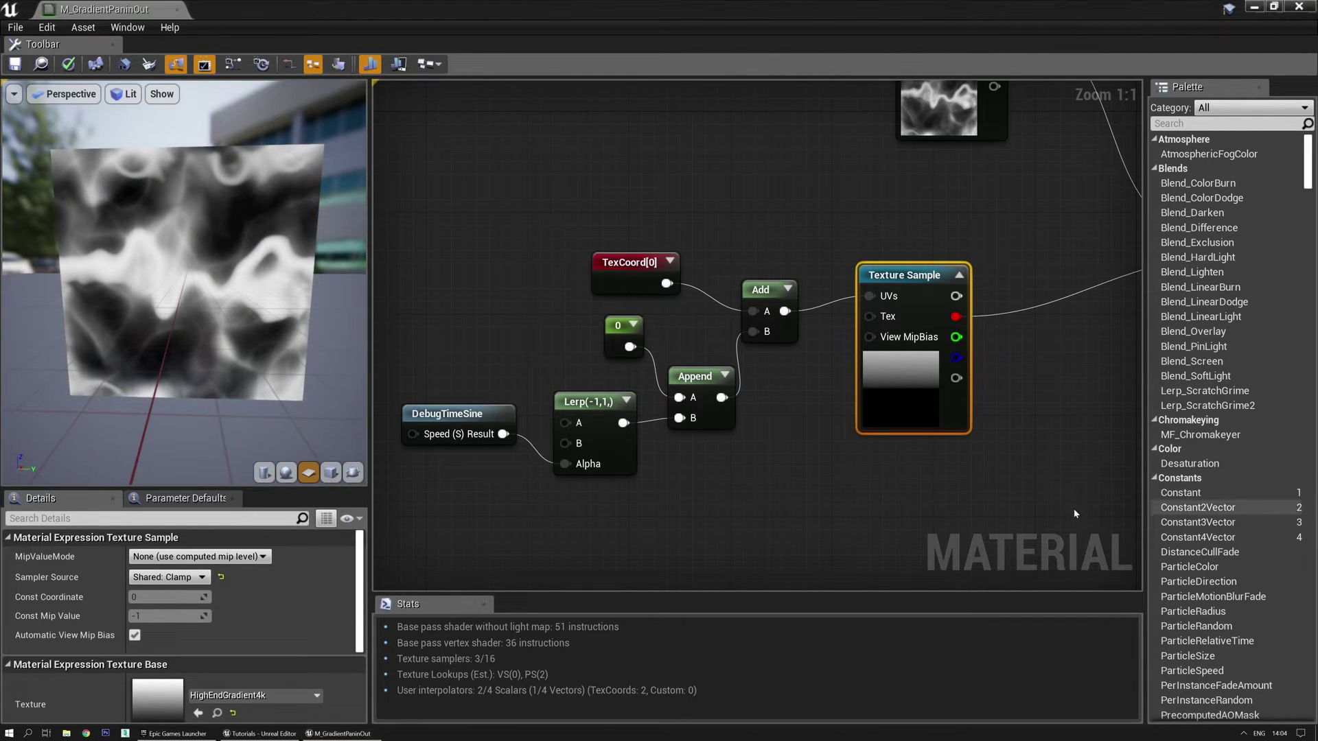
Disconnect the gradient Texture Sample from the material's Opacity input
{"action": "right_click_drag", "start_coordinate": [1044, 516], "coordinate": [791, 377]}
{"action": "scroll", "coordinate": [827, 371], "scroll_direction": "down", "scroll_amount": 4}
{"action": "scroll", "coordinate": [943, 391], "scroll_direction": "up", "scroll_amount": 2}
{"action": "left_click", "coordinate": [921, 299], "text": "alt"}
{"action": "scroll", "coordinate": [790, 374], "scroll_direction": "down", "scroll_amount": 2}
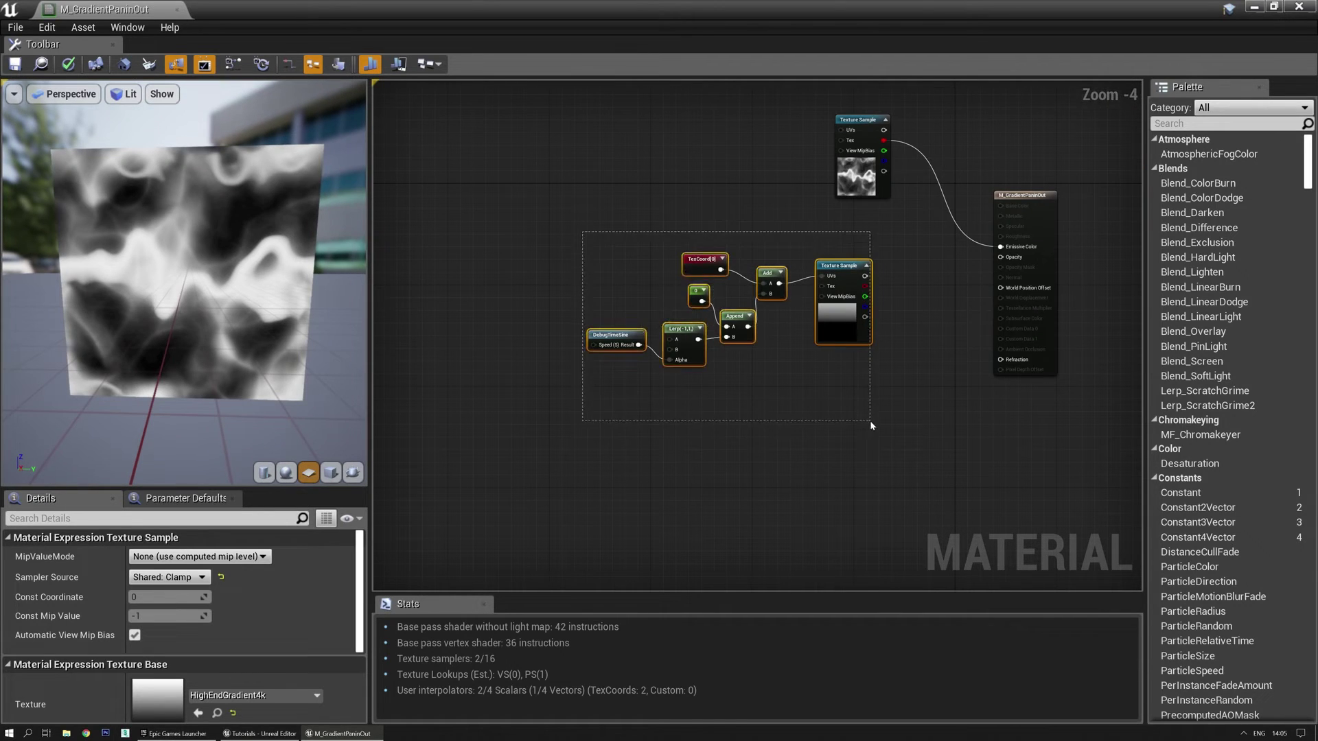
Move the entire gradient-panning node group out of the way, below and to the right of the main material node
{"action": "left_click_drag", "start_coordinate": [870, 421], "coordinate": [871, 421]}
{"action": "left_click_drag", "start_coordinate": [837, 267], "coordinate": [777, 447]}
{"action": "right_click_drag", "start_coordinate": [412, 337], "coordinate": [924, 380]}
{"action": "left_click", "coordinate": [822, 376]}
Add new TexCoord, Add and Lerp nodes in the empty graph area below the noise mask's Texture Sample
{"action": "right_click_drag", "start_coordinate": [820, 371], "coordinate": [744, 397]}
{"action": "scroll", "coordinate": [468, 314], "scroll_direction": "up", "scroll_amount": 2}
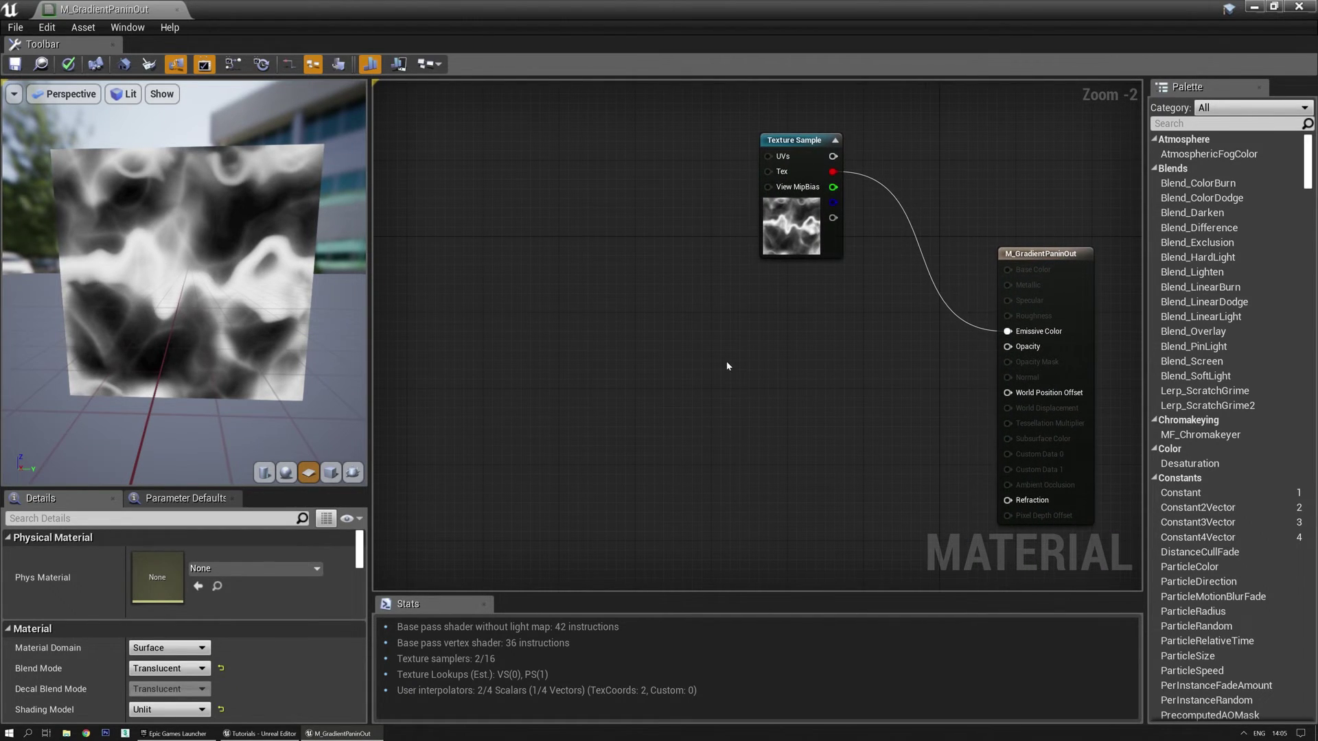
{"action": "left_click", "coordinate": [595, 367]}
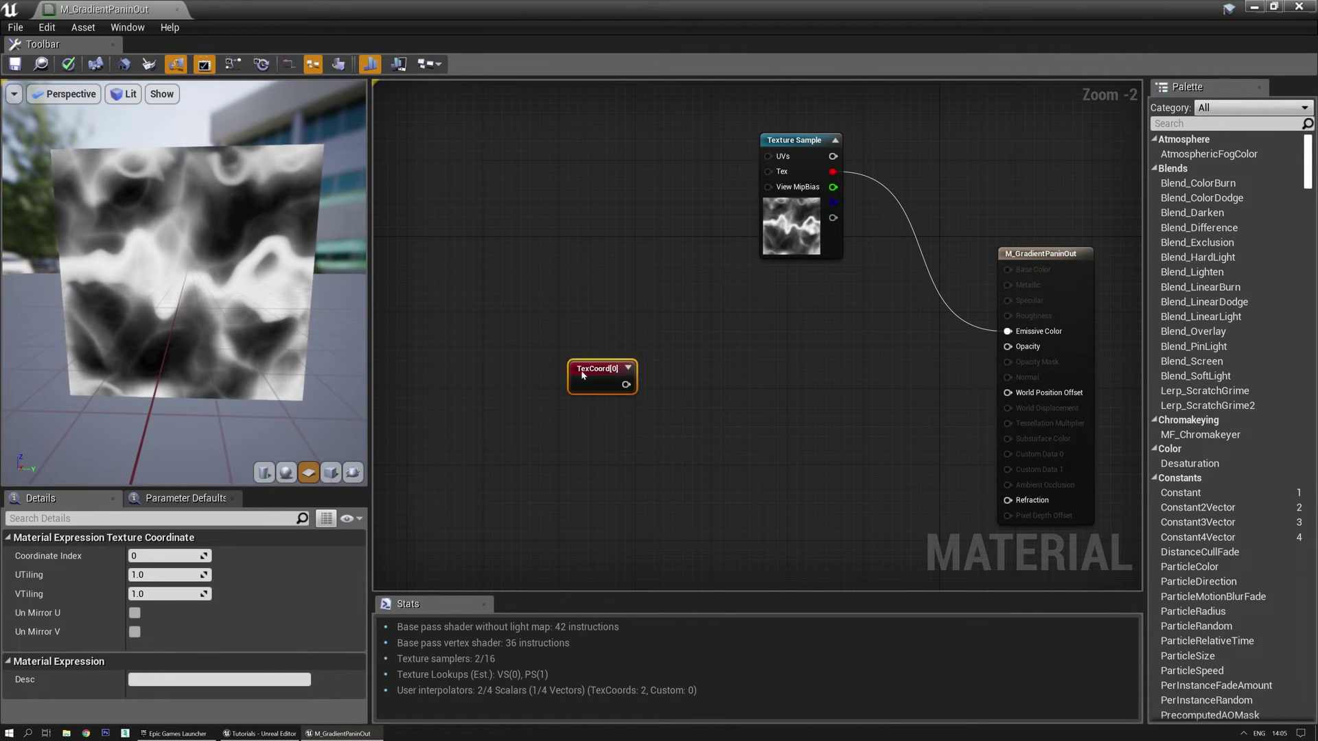
{"action": "left_click", "coordinate": [682, 403]}
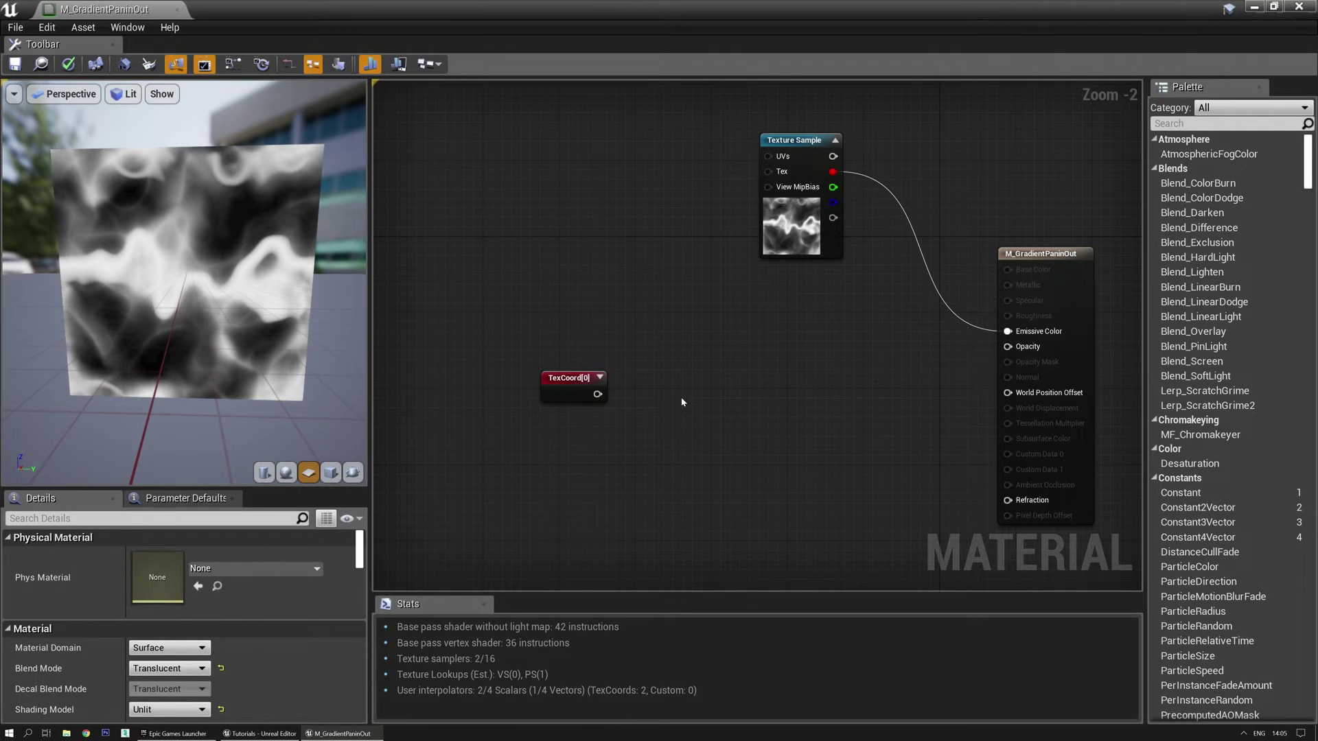
{"action": "left_click", "coordinate": [682, 402]}
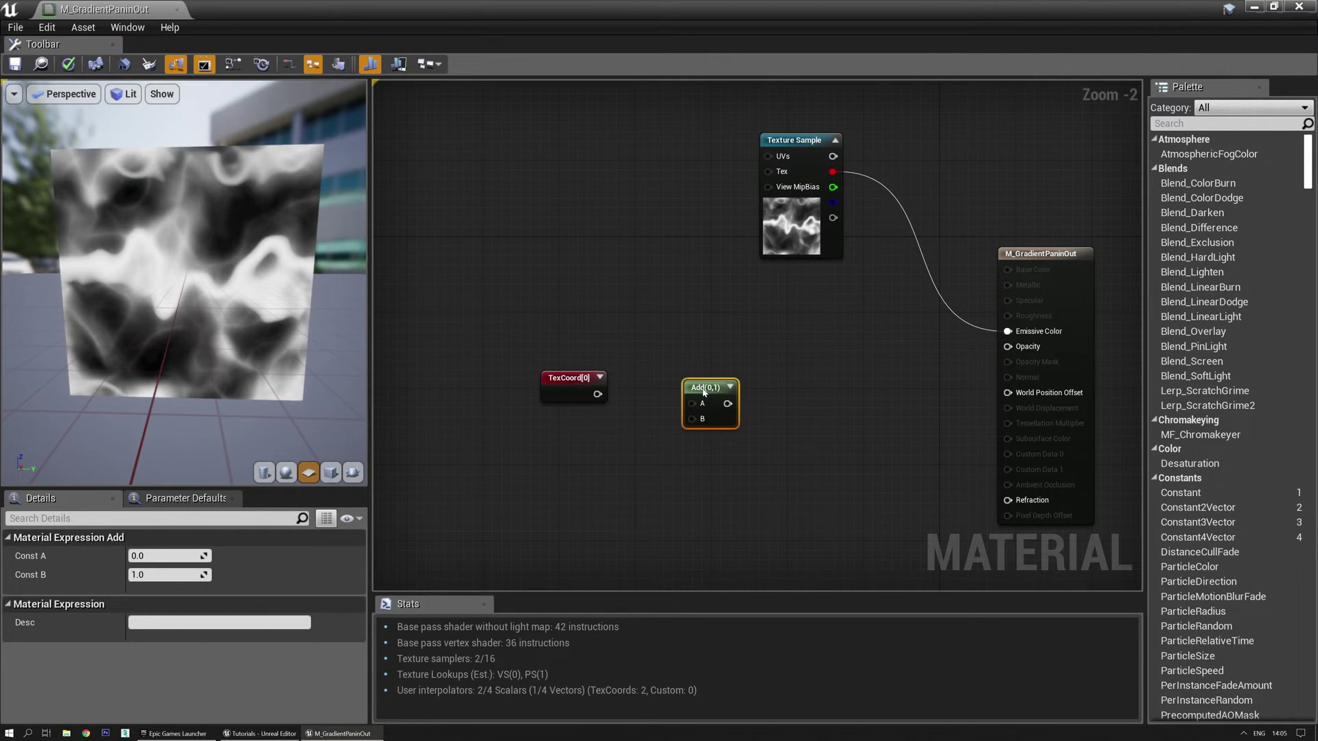
{"action": "left_click", "coordinate": [748, 467]}
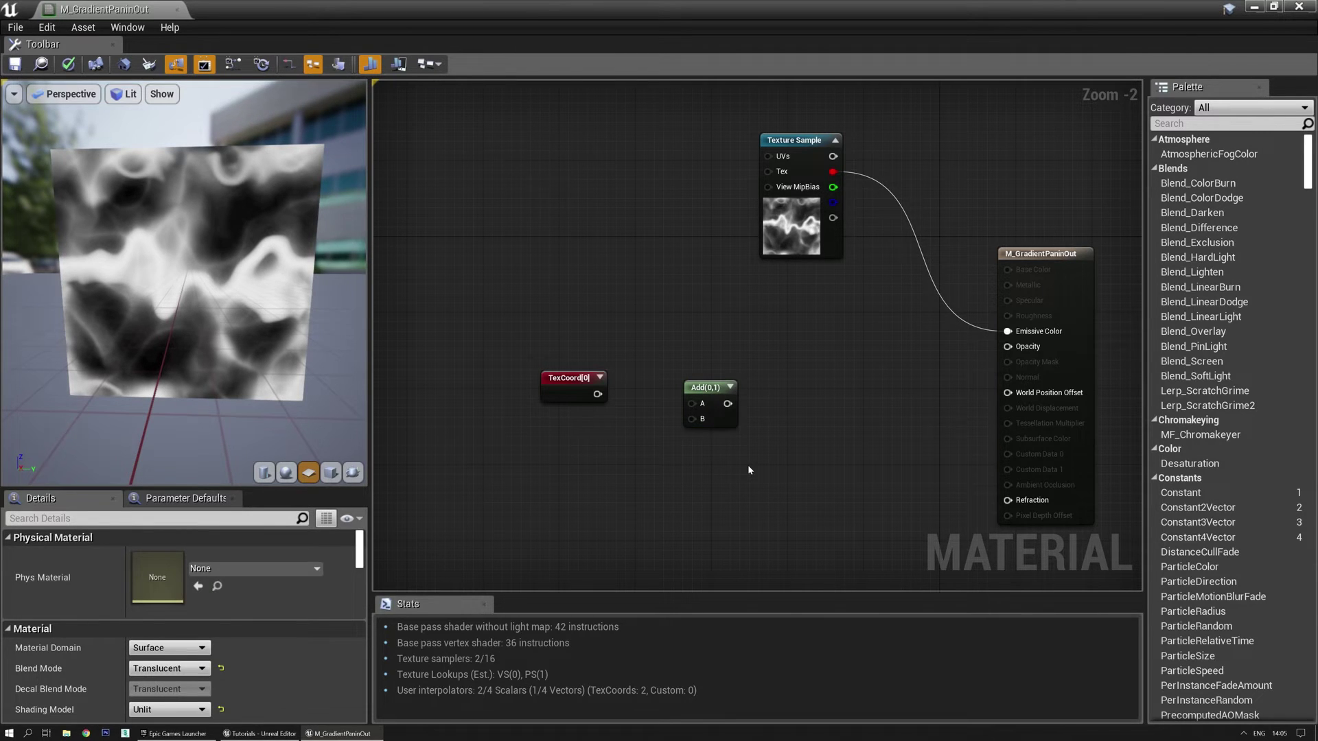
{"action": "left_click", "coordinate": [748, 469]}
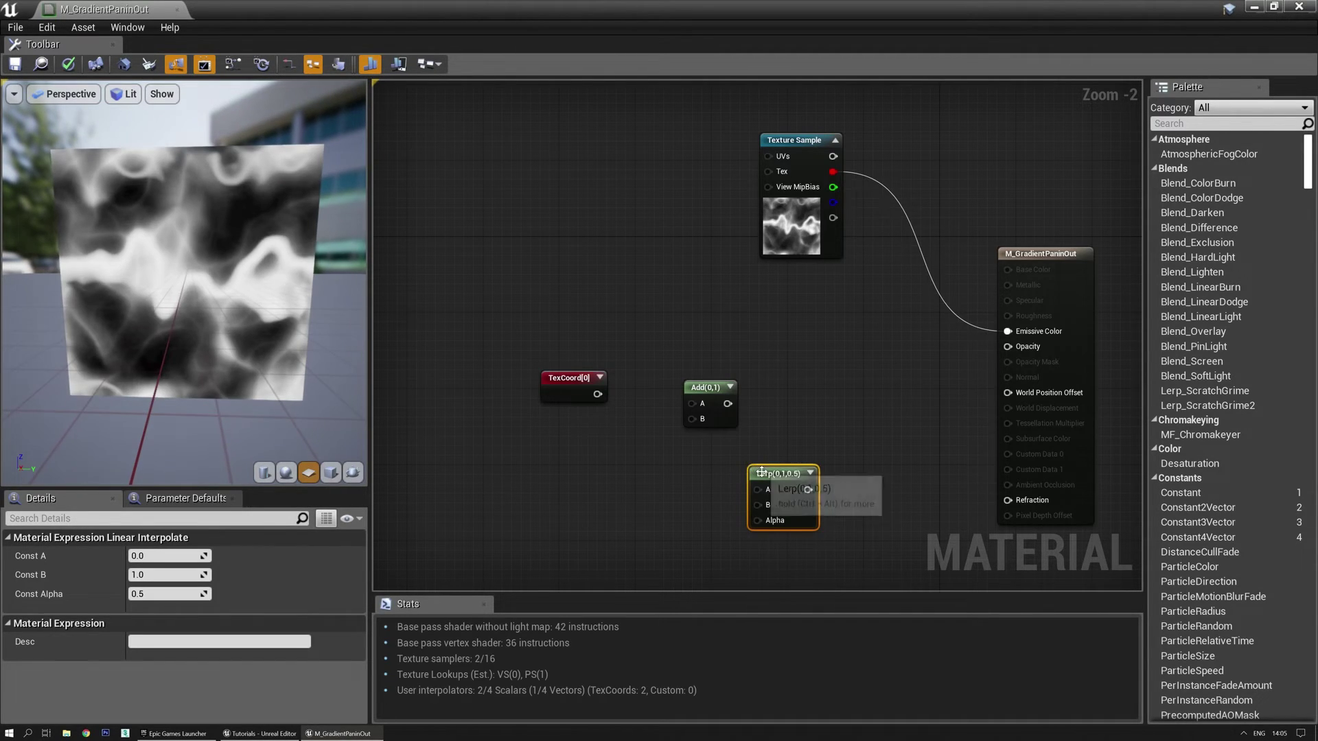
{"action": "left_click", "coordinate": [797, 427]}
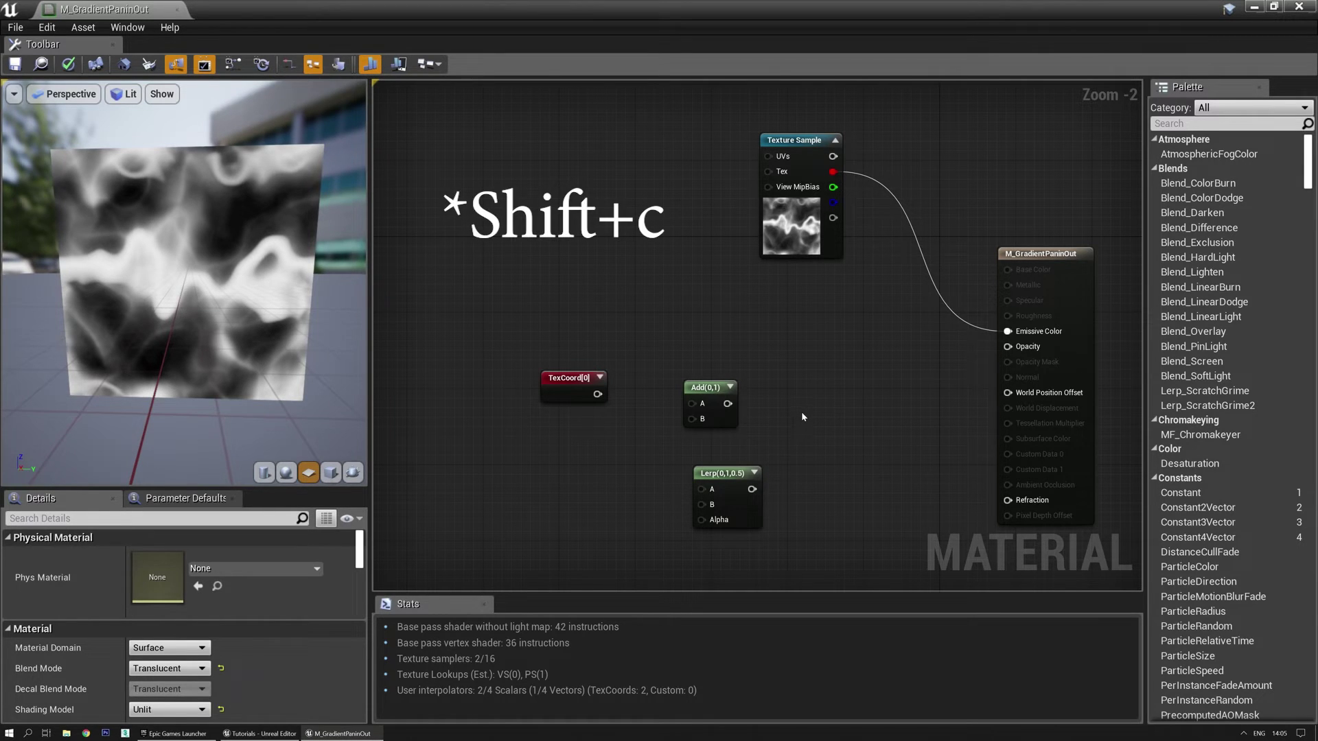
Add a Component Mask node with R and G channels beside the new Add node
{"action": "right_click", "coordinate": [801, 417]}
{"action": "left_click", "coordinate": [793, 409]}
{"action": "right_click", "coordinate": [793, 409]}
{"action": "type", "text": "comp"}
{"action": "key", "text": "Return"}
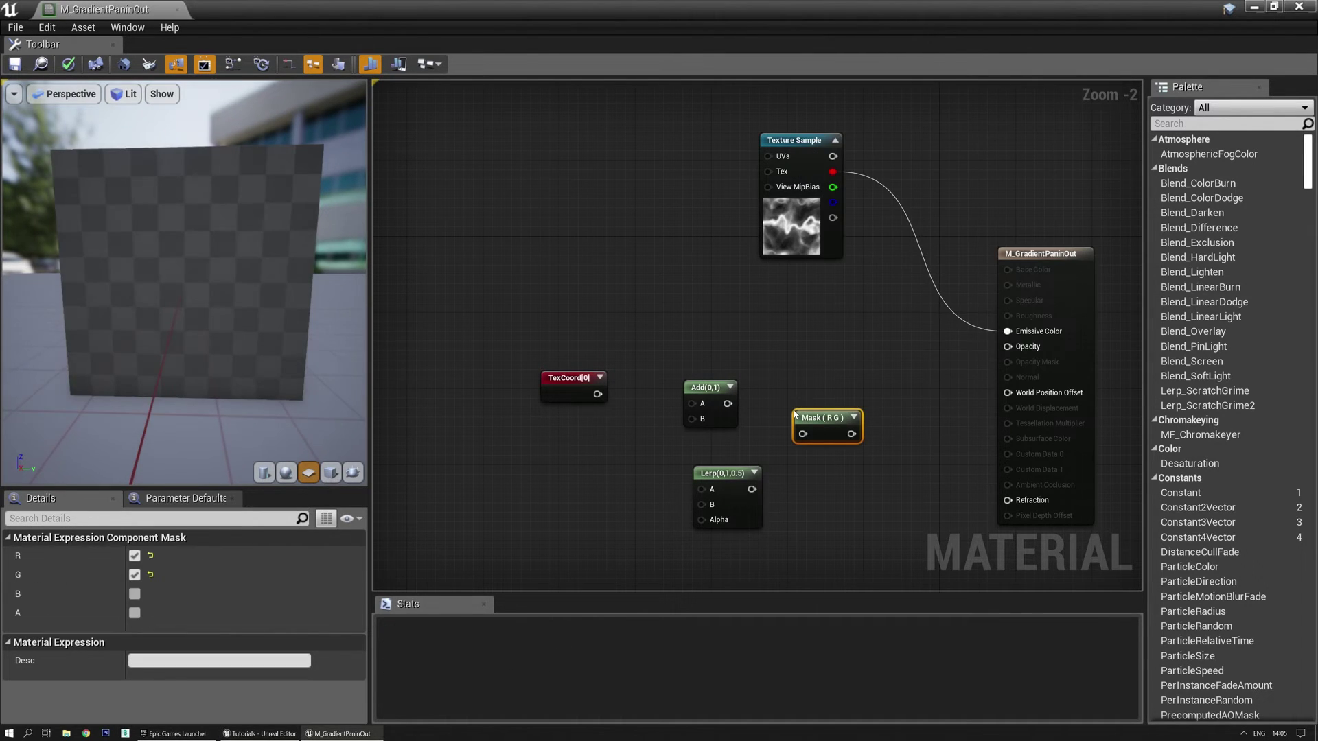
Copy DebugTimeSine from the set-aside node group and place the duplicate below the new TexCoord node
{"action": "right_click_drag", "start_coordinate": [554, 487], "coordinate": [591, 453]}
{"action": "right_click_drag", "start_coordinate": [993, 578], "coordinate": [690, 395]}
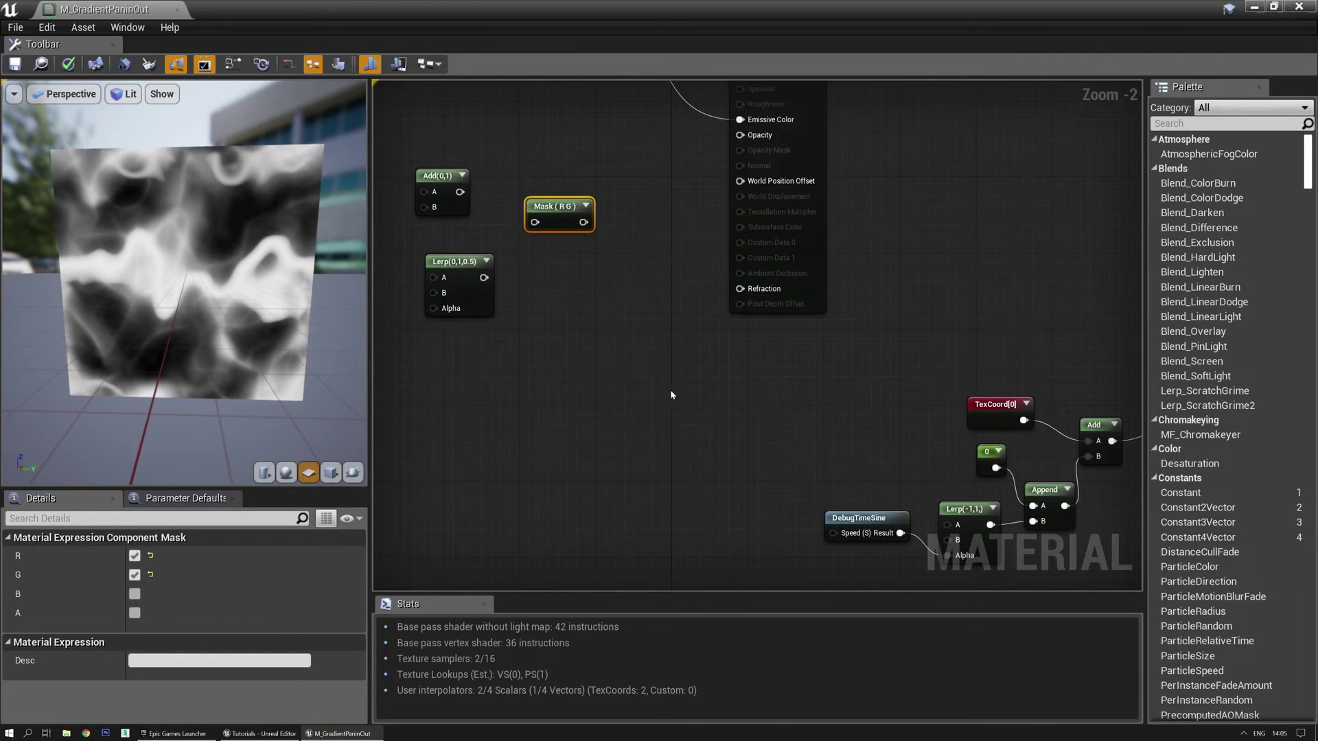
{"action": "left_click_drag", "start_coordinate": [852, 506], "coordinate": [858, 520]}
{"action": "right_click_drag", "start_coordinate": [747, 486], "coordinate": [779, 437]}
{"action": "right_click_drag", "start_coordinate": [673, 414], "coordinate": [1116, 535]}
{"action": "key", "text": "ctrl+v"}
{"action": "scroll", "coordinate": [456, 433], "scroll_direction": "up", "scroll_amount": 2}
{"action": "right_click_drag", "start_coordinate": [830, 415], "coordinate": [600, 506]}
{"action": "left_click_drag", "start_coordinate": [550, 495], "coordinate": [561, 458]}
{"action": "right_click_drag", "start_coordinate": [649, 462], "coordinate": [611, 485]}
{"action": "left_click", "coordinate": [516, 338]}
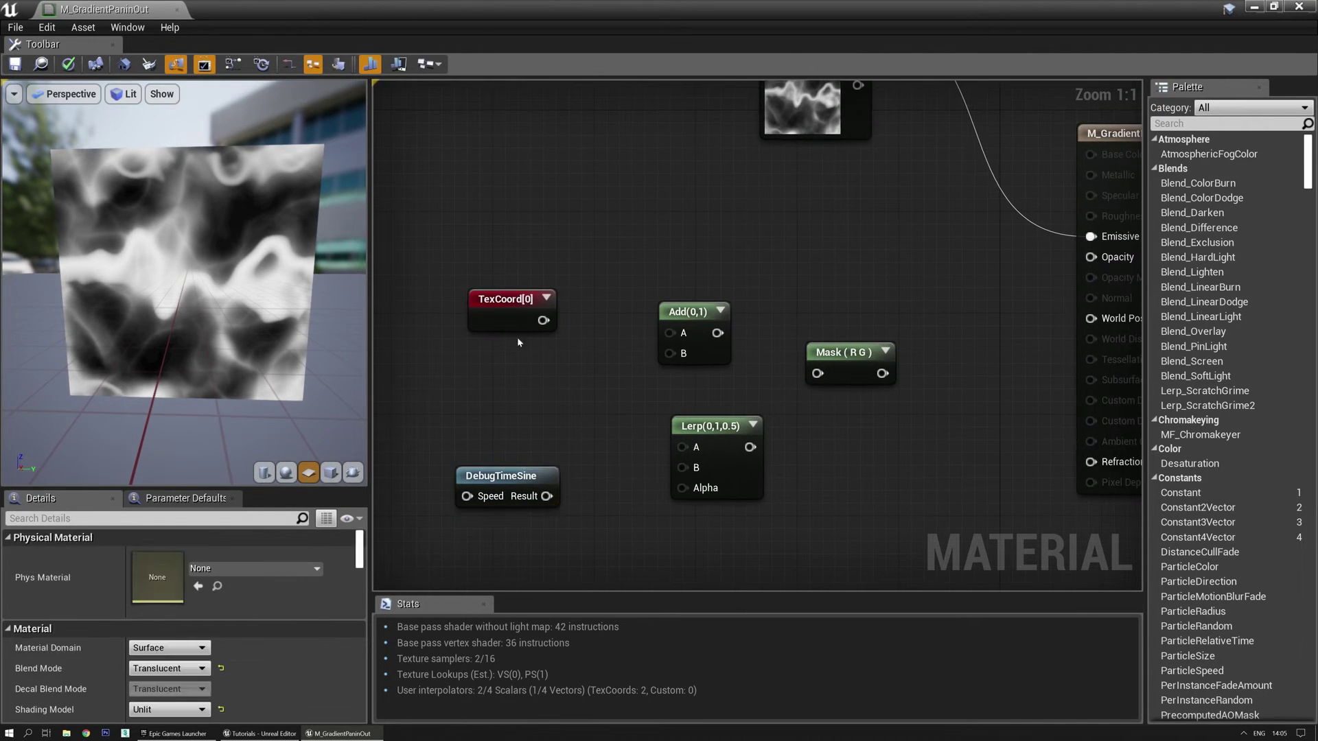
Preview the new TexCoord node and connect it to input A of the Add node, moving Add slightly closer
{"action": "left_click", "coordinate": [517, 302]}
{"action": "key", "text": "space"}
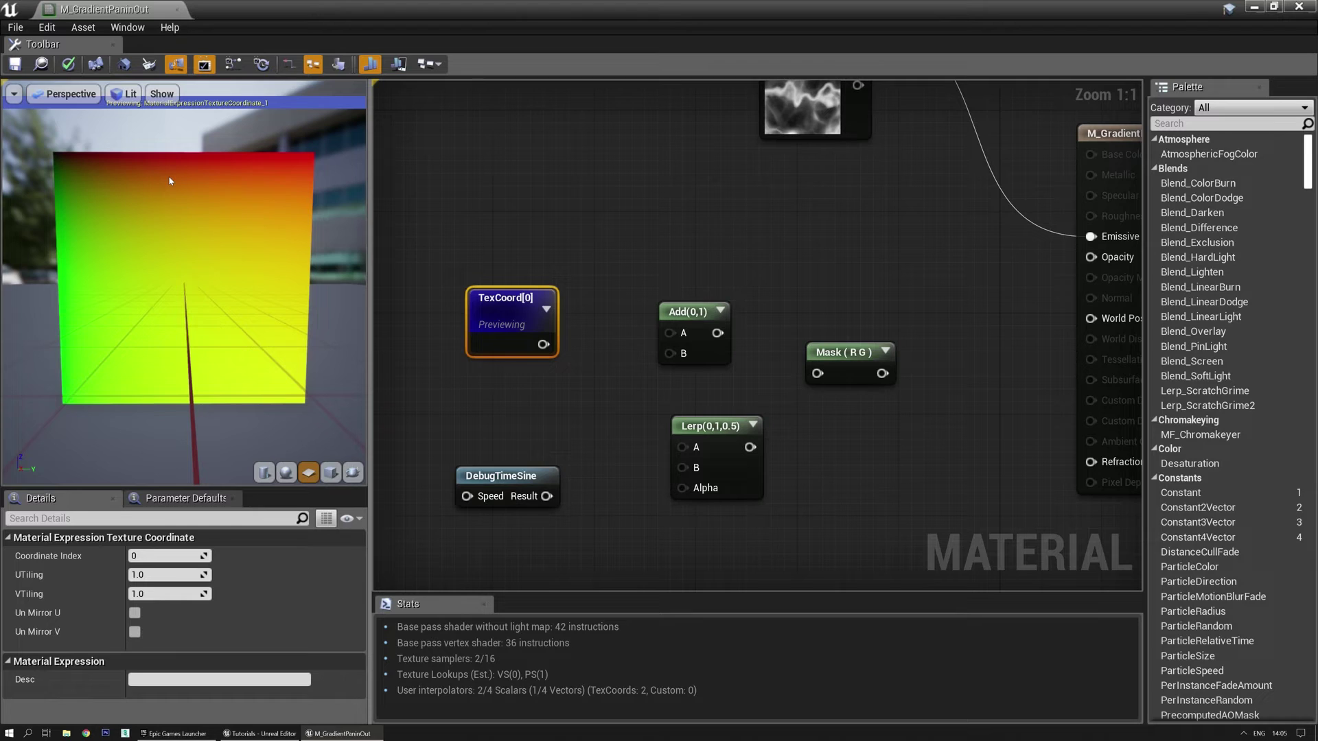
{"action": "right_click_drag", "start_coordinate": [632, 313], "coordinate": [600, 338]}
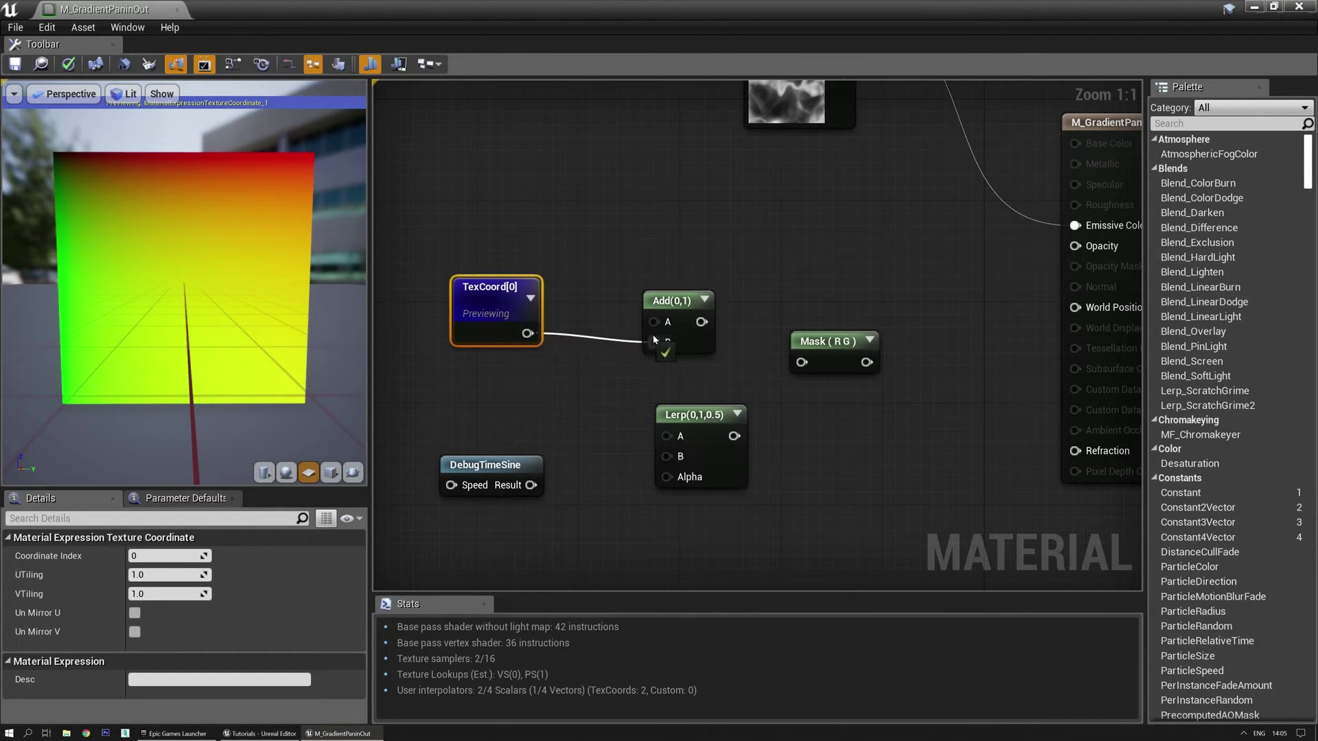
{"action": "left_click_drag", "start_coordinate": [661, 322], "coordinate": [661, 322]}
{"action": "left_click_drag", "start_coordinate": [667, 304], "coordinate": [639, 317]}
Place the new Lerp below Add with DebugTimeSine feeding its Alpha, and set the Lerp's Const A to -1
{"action": "right_click_drag", "start_coordinate": [544, 385], "coordinate": [653, 385]}
{"action": "left_click_drag", "start_coordinate": [818, 424], "coordinate": [742, 436]}
{"action": "left_click_drag", "start_coordinate": [641, 485], "coordinate": [700, 490]}
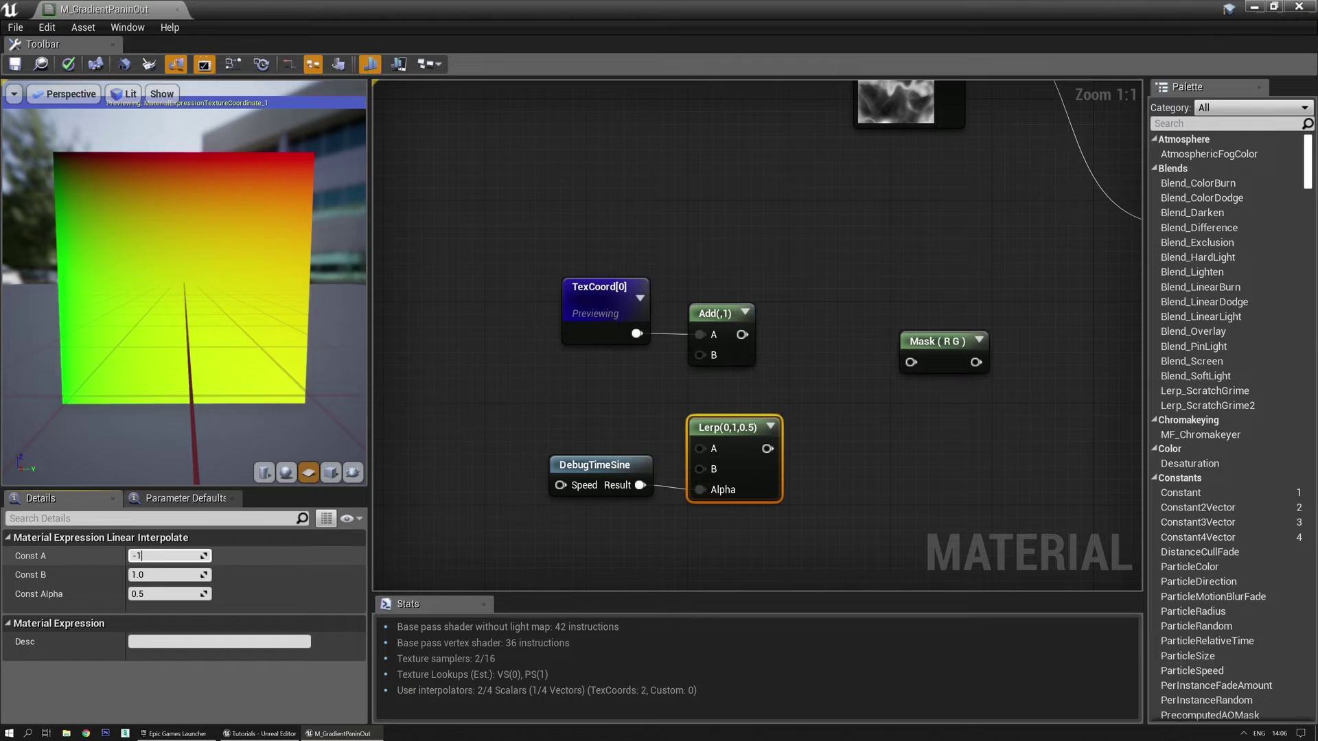
{"action": "key", "text": "Tab"}
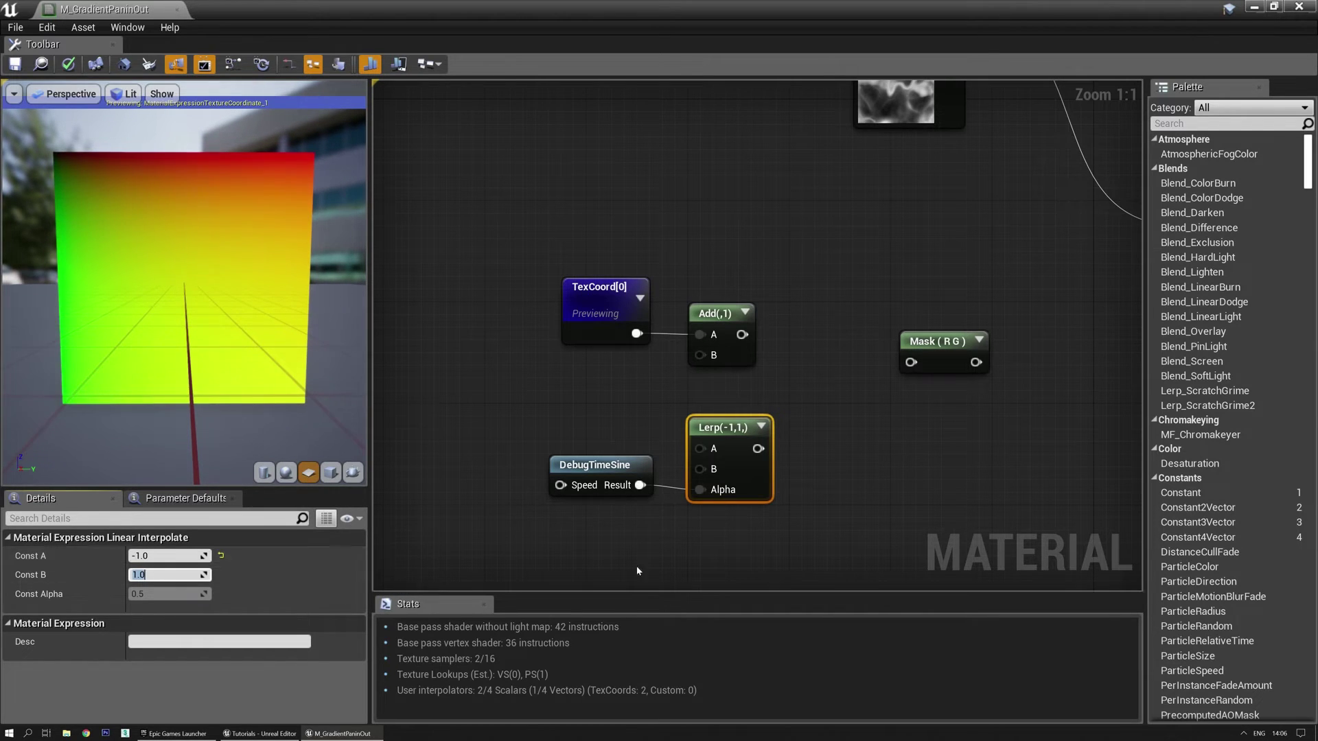
{"action": "left_click_drag", "start_coordinate": [596, 457], "coordinate": [583, 457]}
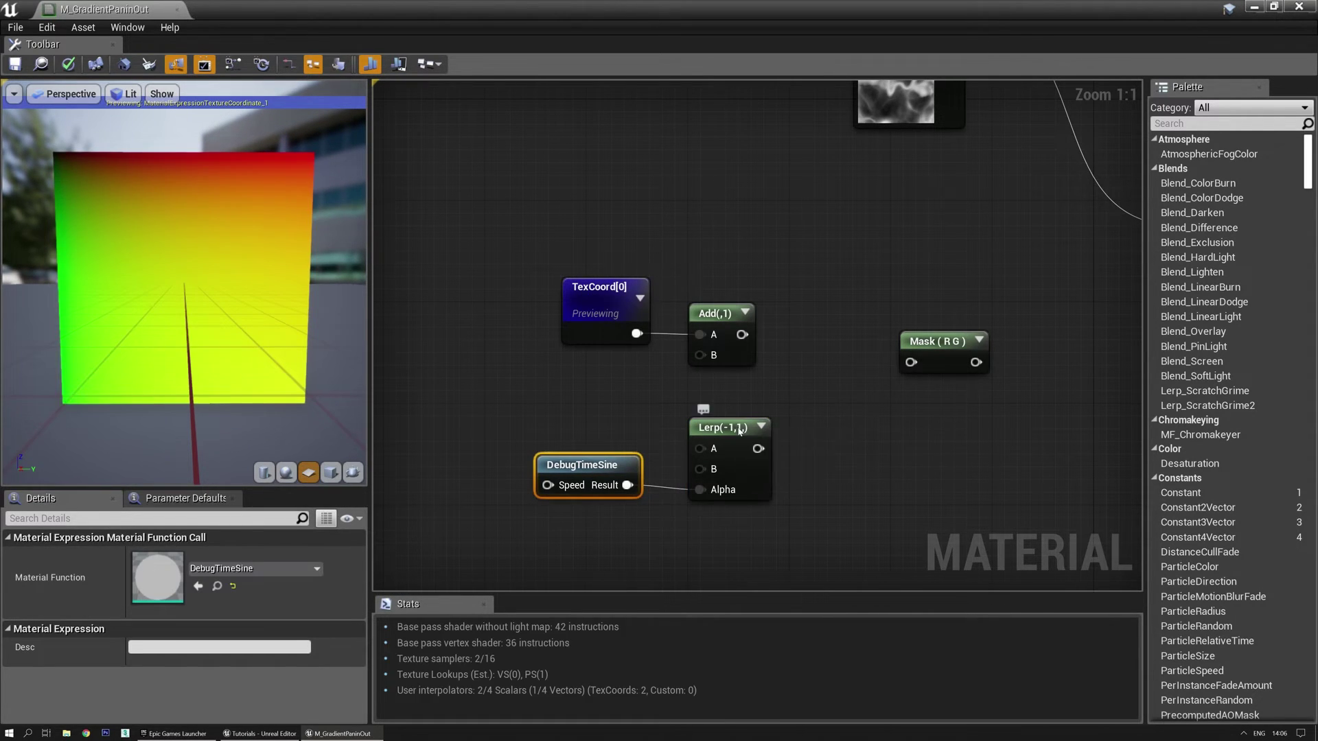
Preview the Lerp, move it with DebugTimeSine beneath TexCoord, and connect the Lerp output to input B of Add
{"action": "left_click", "coordinate": [739, 430]}
{"action": "key", "text": "space"}
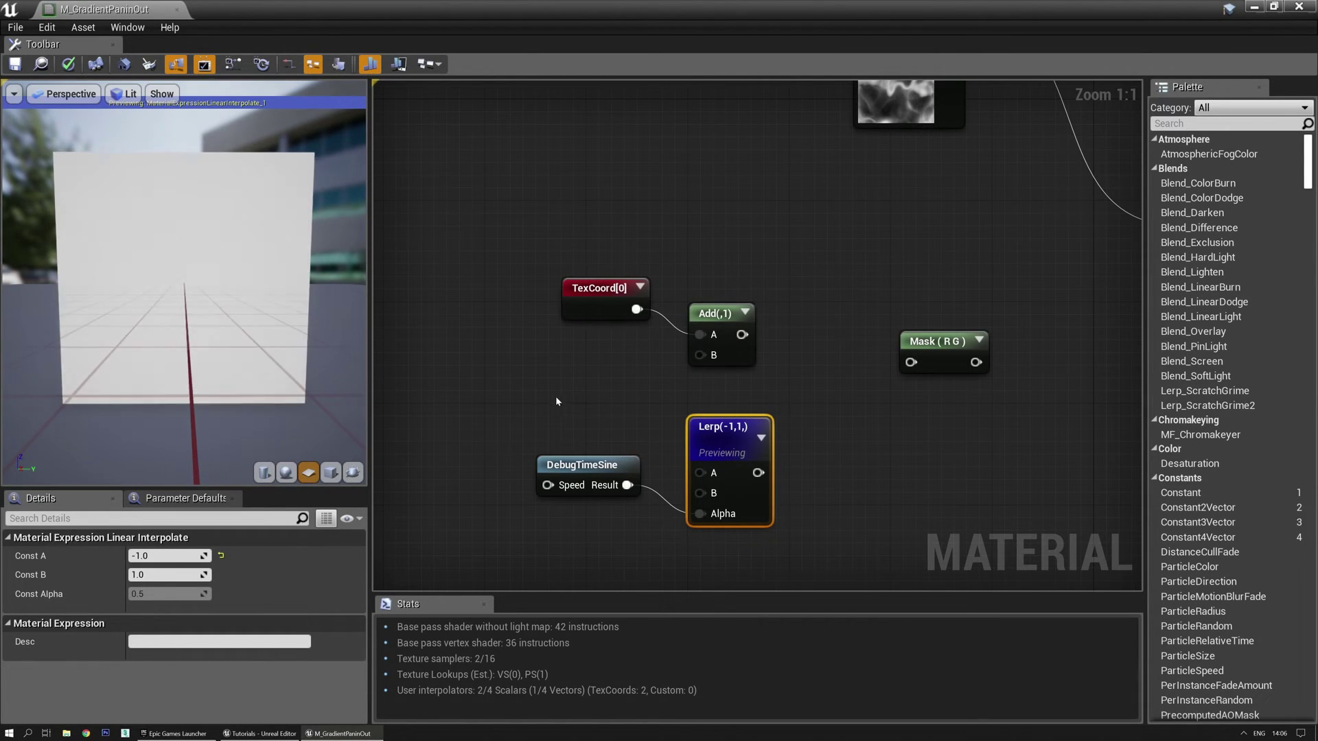
{"action": "left_click_drag", "start_coordinate": [552, 399], "coordinate": [595, 378]}
{"action": "left_click", "coordinate": [668, 424]}
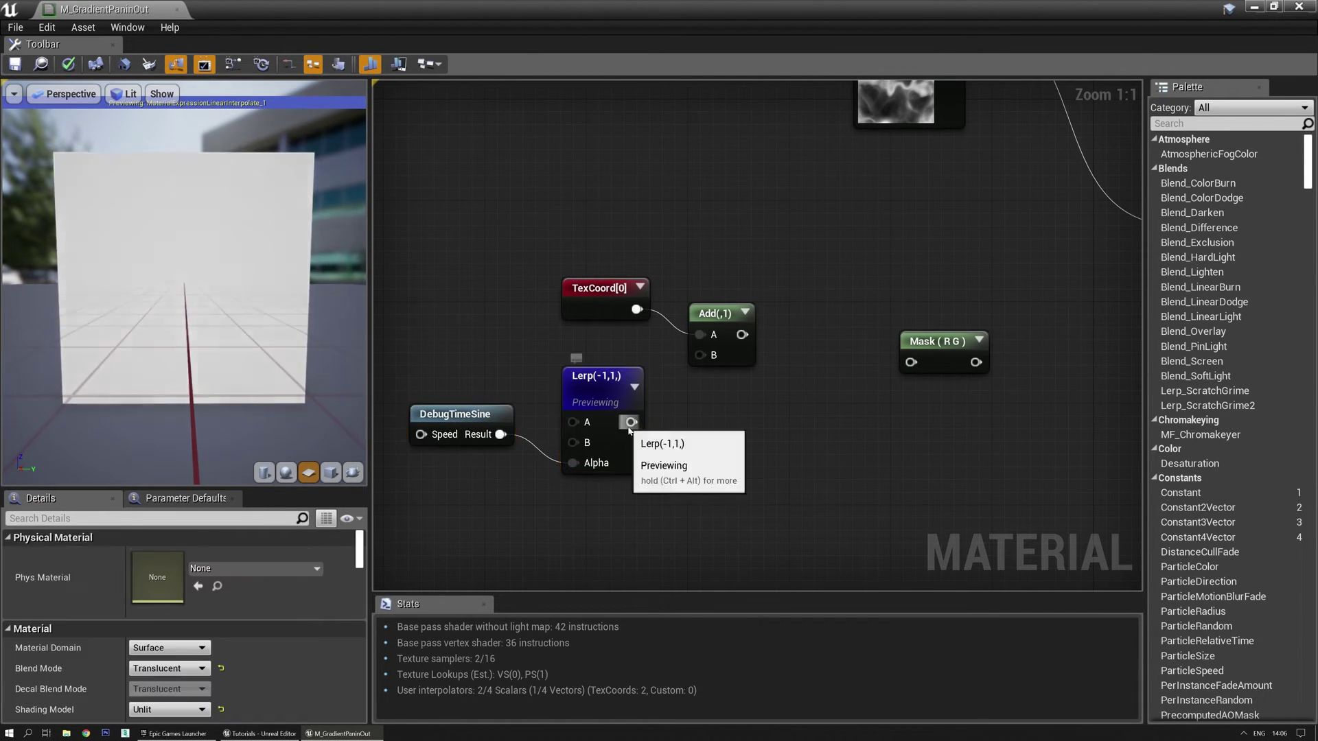
{"action": "left_click_drag", "start_coordinate": [630, 422], "coordinate": [700, 355]}
Preview the combined Add result on the plane and examine it from a slightly changed angle
{"action": "left_click", "coordinate": [722, 313]}
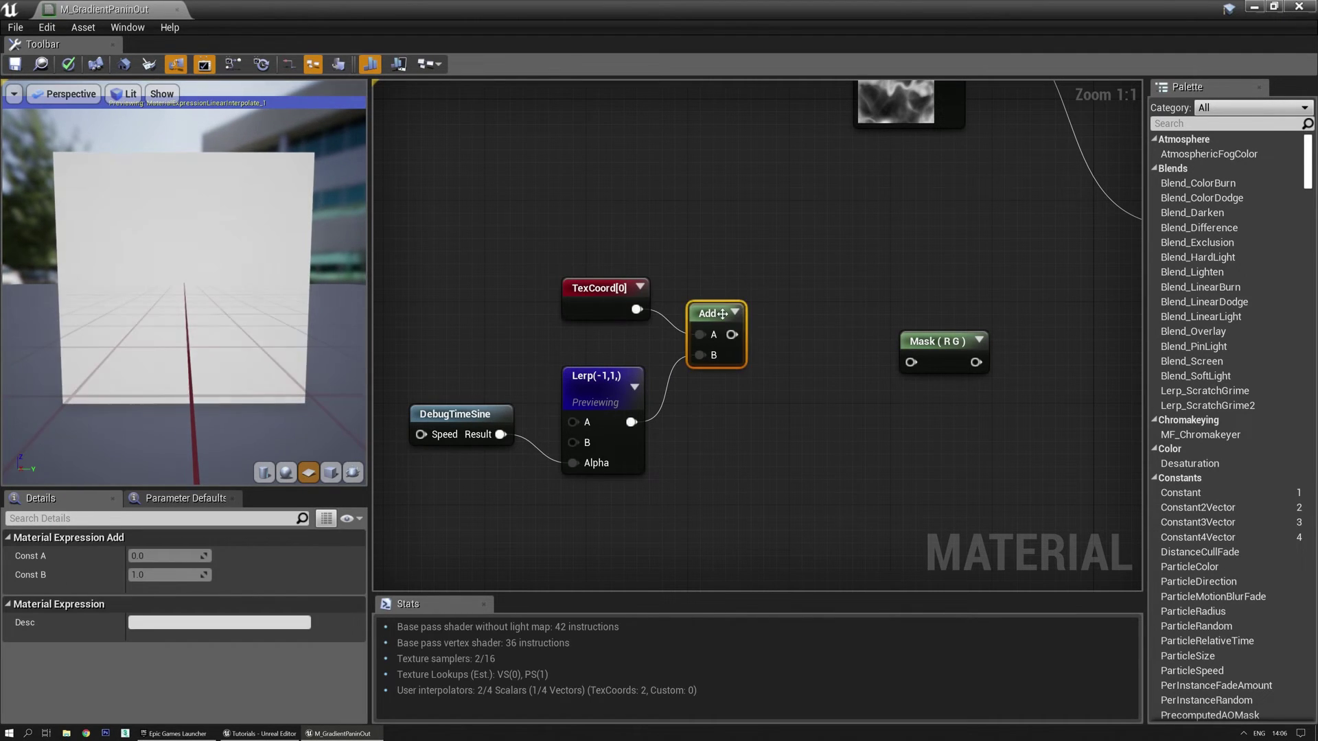
{"action": "key", "text": "space"}
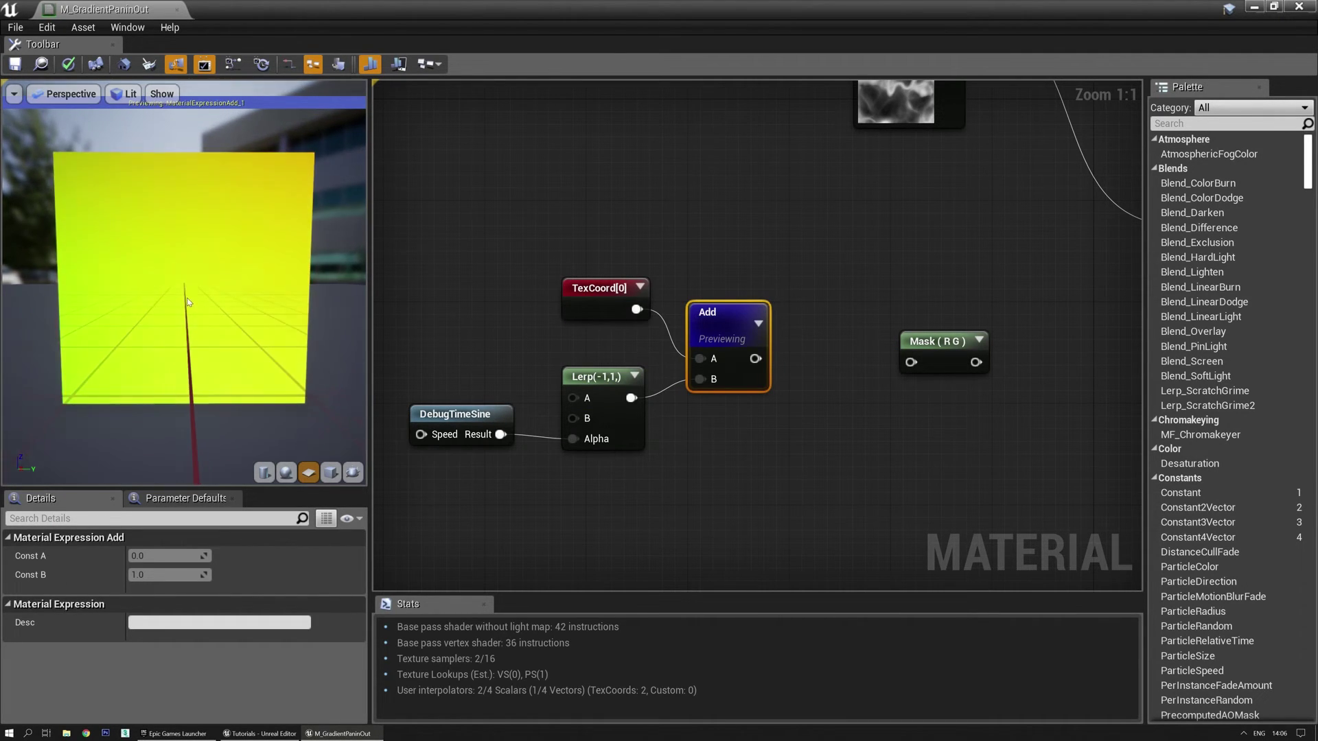
{"action": "left_click_drag", "start_coordinate": [188, 302], "coordinate": [173, 277]}
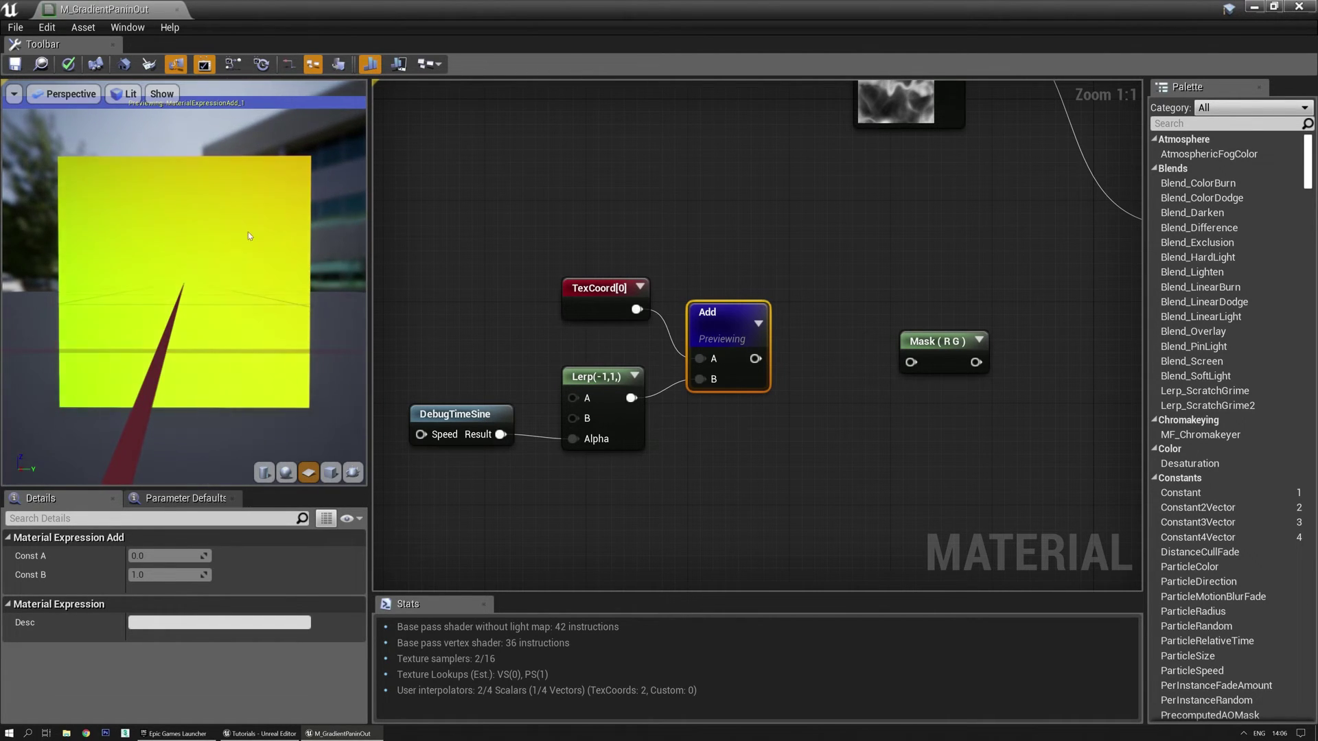
Connect the Add output to the Component Mask, disable its R channel, and preview the G-only mask
{"action": "left_click_drag", "start_coordinate": [912, 342], "coordinate": [842, 326]}
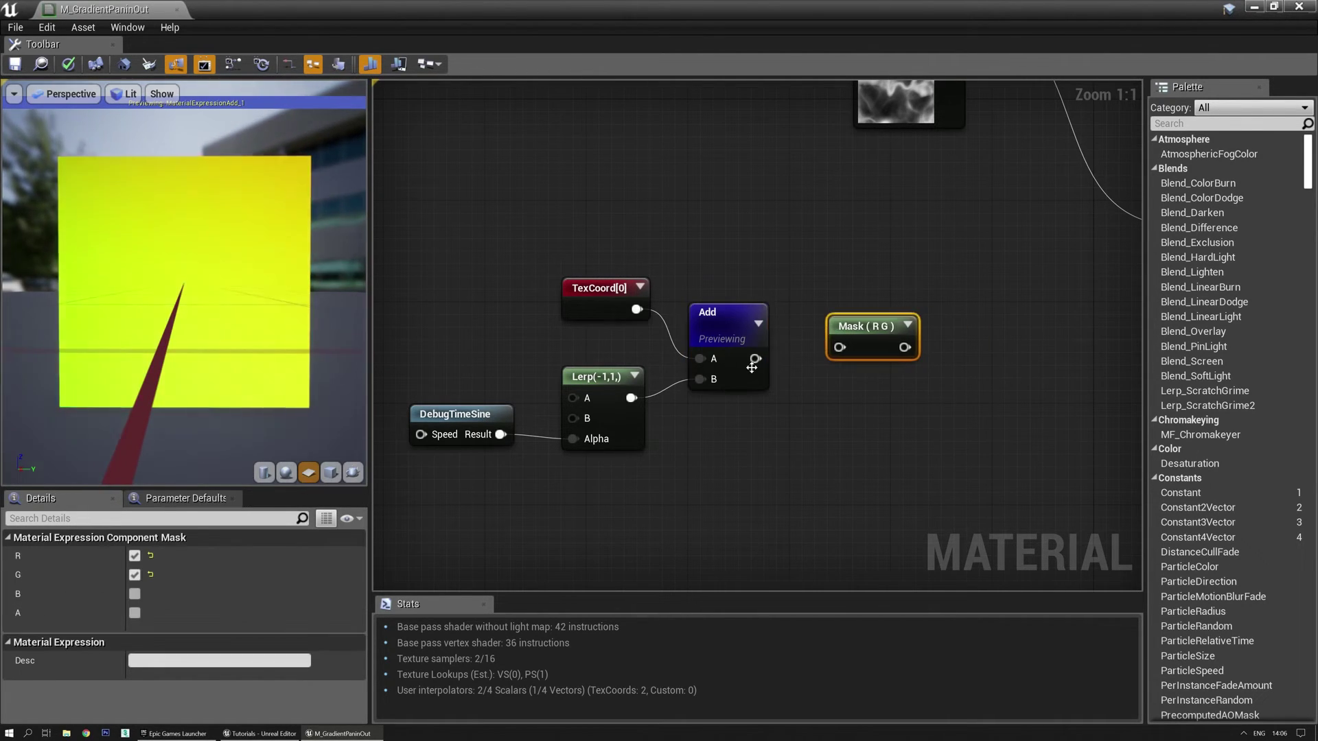
{"action": "left_click_drag", "start_coordinate": [755, 358], "coordinate": [836, 340]}
{"action": "left_click", "coordinate": [150, 558]}
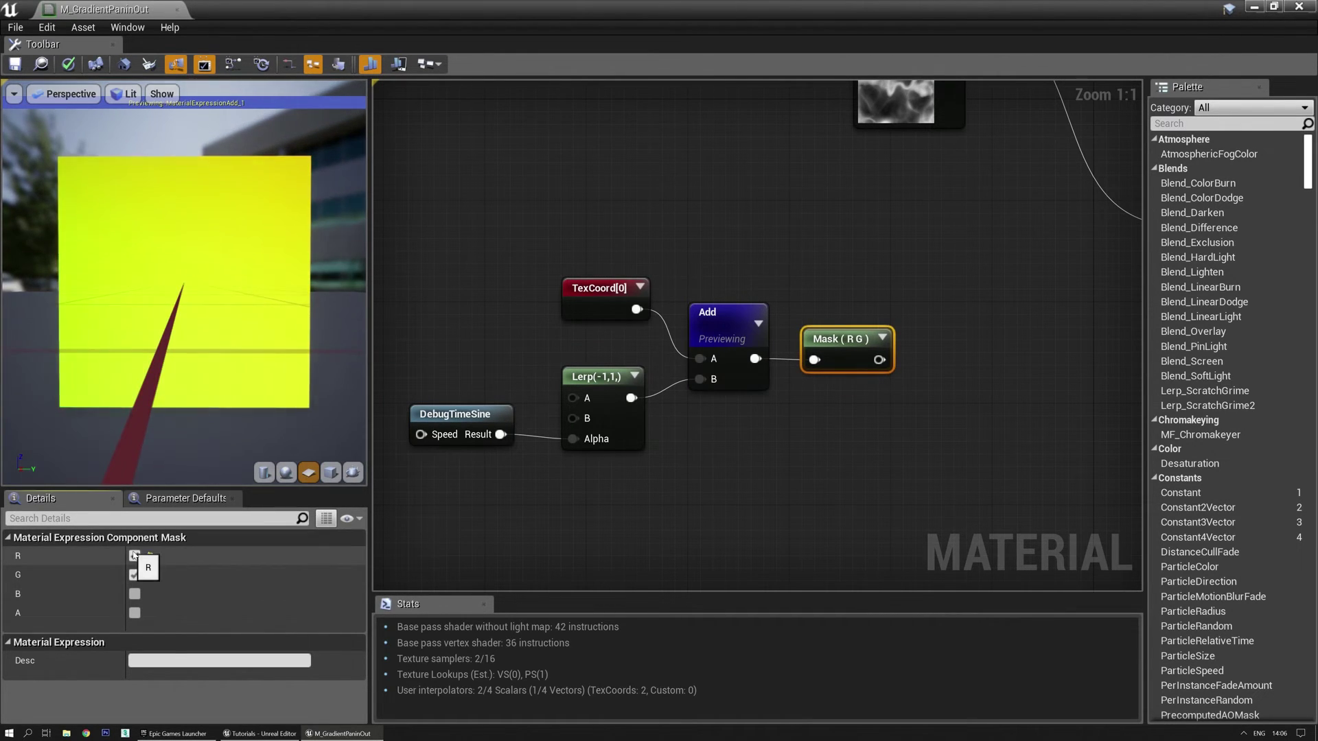
{"action": "key", "text": "space"}
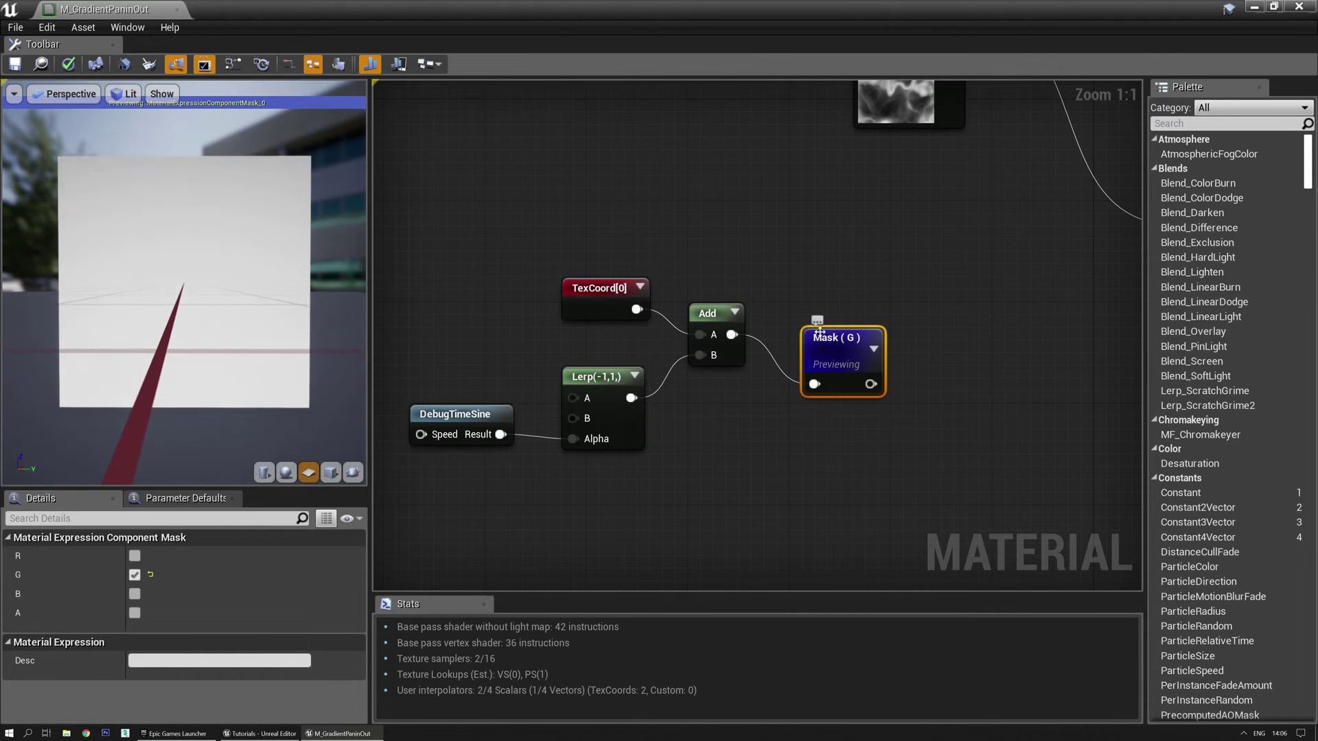
Place the Mask (G) node closer to Add, connect its output to the material's Opacity, and stop previewing it
{"action": "right_click_drag", "start_coordinate": [722, 237], "coordinate": [714, 251]}
{"action": "scroll", "coordinate": [714, 251], "scroll_direction": "down", "scroll_amount": 3}
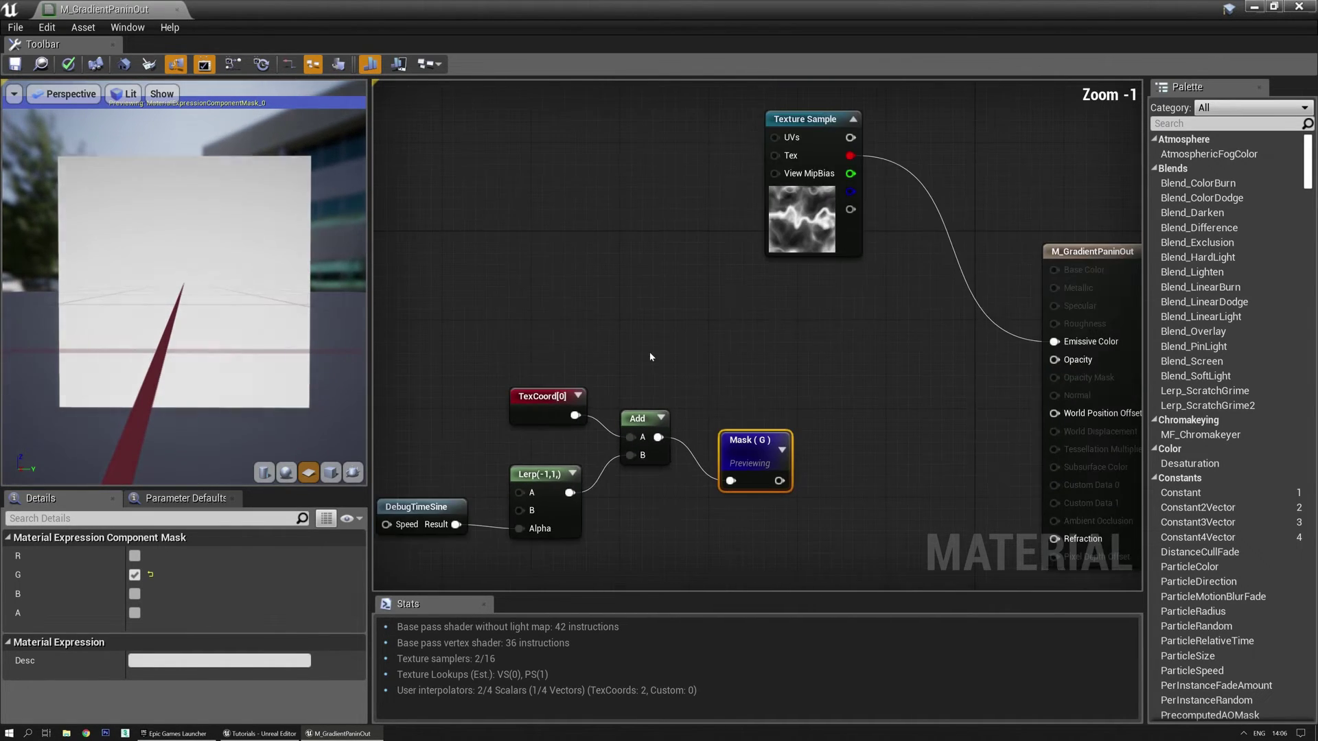
{"action": "right_click_drag", "start_coordinate": [707, 357], "coordinate": [754, 337]}
{"action": "scroll", "coordinate": [584, 274], "scroll_direction": "up", "scroll_amount": 2}
{"action": "right_click_drag", "start_coordinate": [585, 274], "coordinate": [671, 486]}
{"action": "right_click_drag", "start_coordinate": [336, 435], "coordinate": [336, 343]}
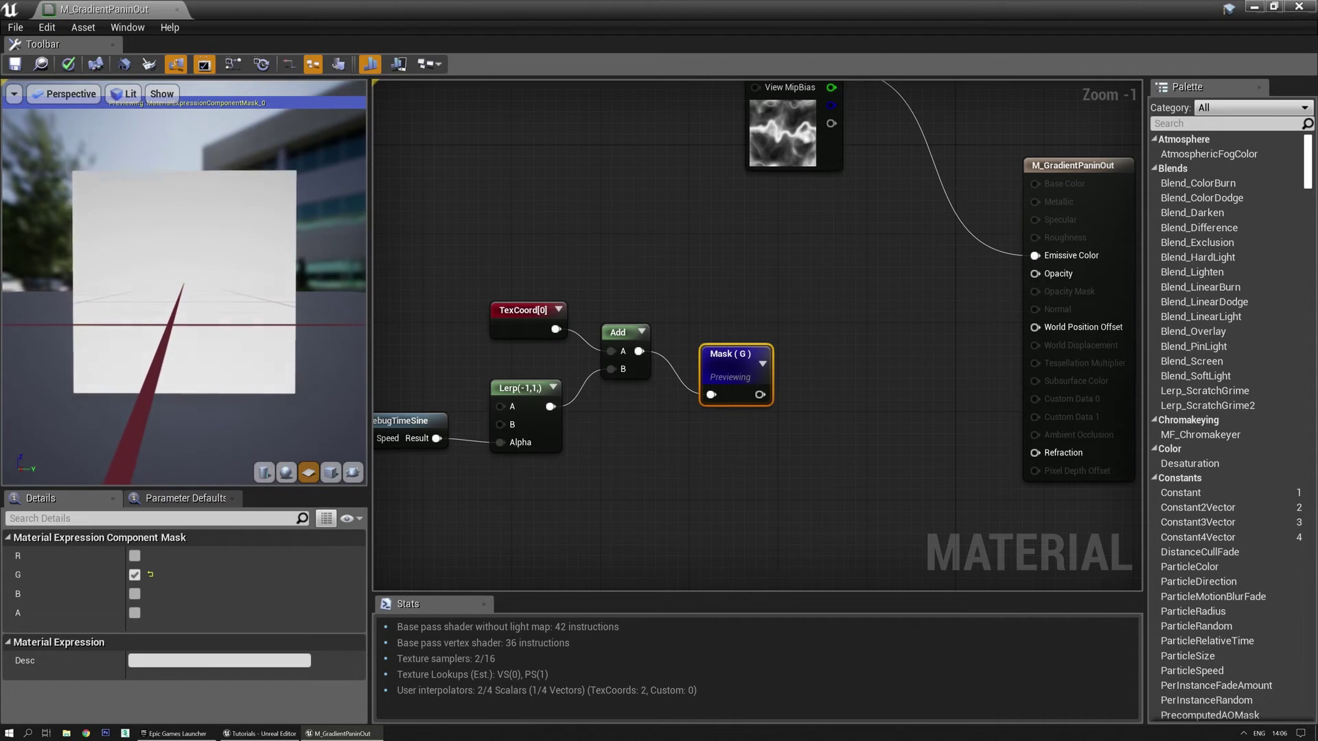
{"action": "right_click_drag", "start_coordinate": [668, 509], "coordinate": [757, 534]}
{"action": "left_click_drag", "start_coordinate": [818, 399], "coordinate": [811, 360]}
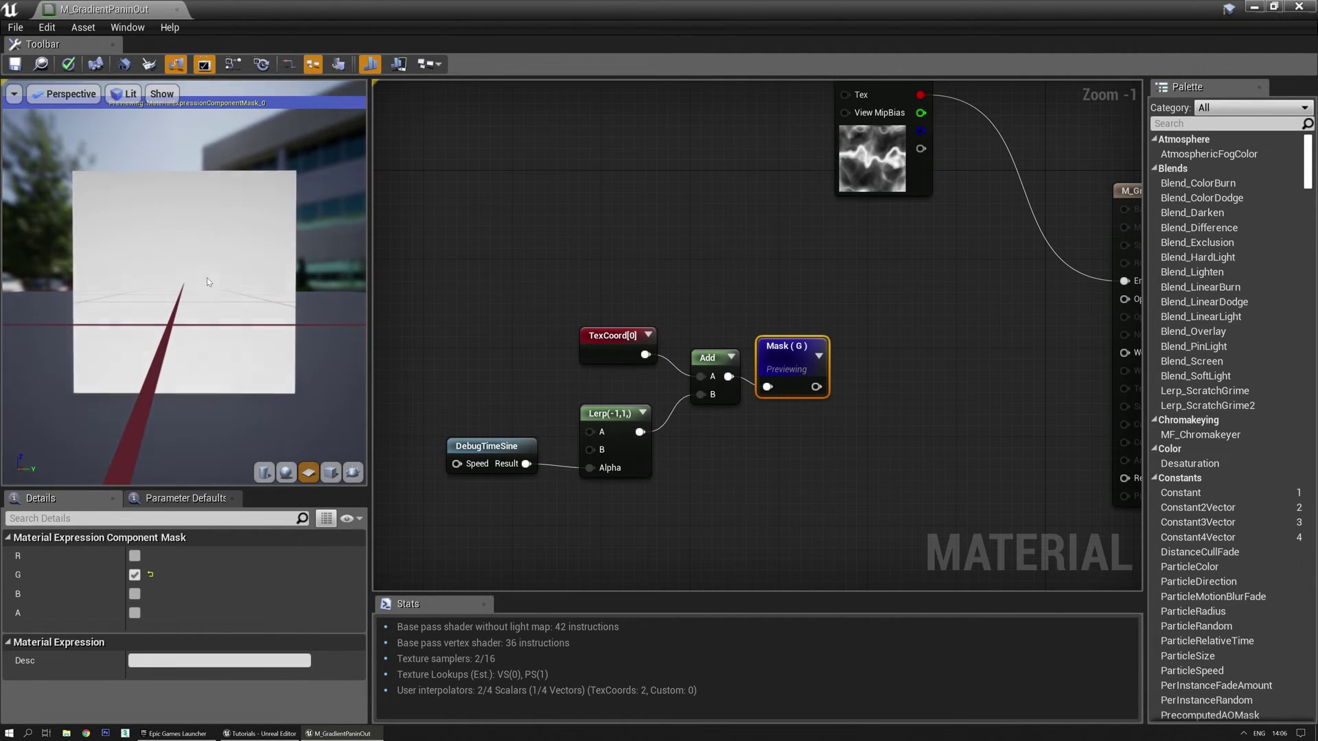
{"action": "right_click_drag", "start_coordinate": [825, 274], "coordinate": [739, 317]}
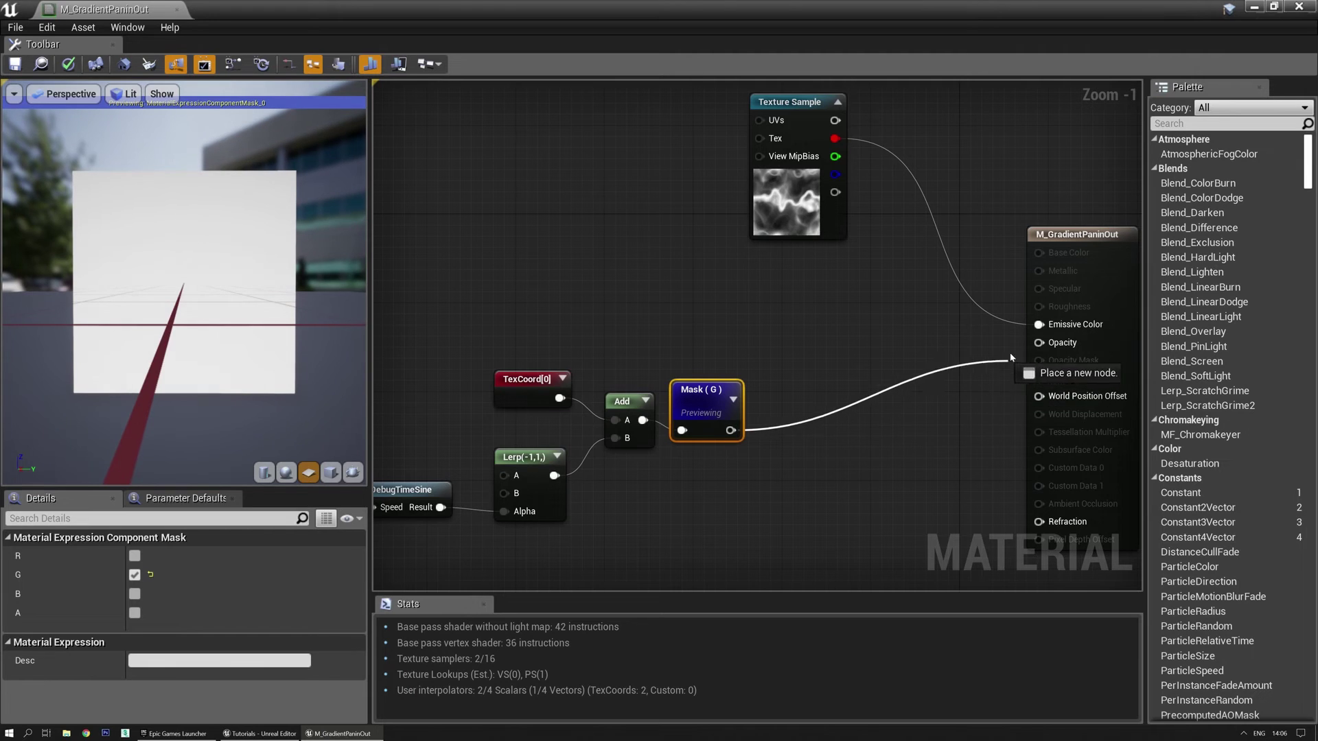
{"action": "left_click_drag", "start_coordinate": [1038, 350], "coordinate": [1038, 342]}
{"action": "key", "text": "space"}
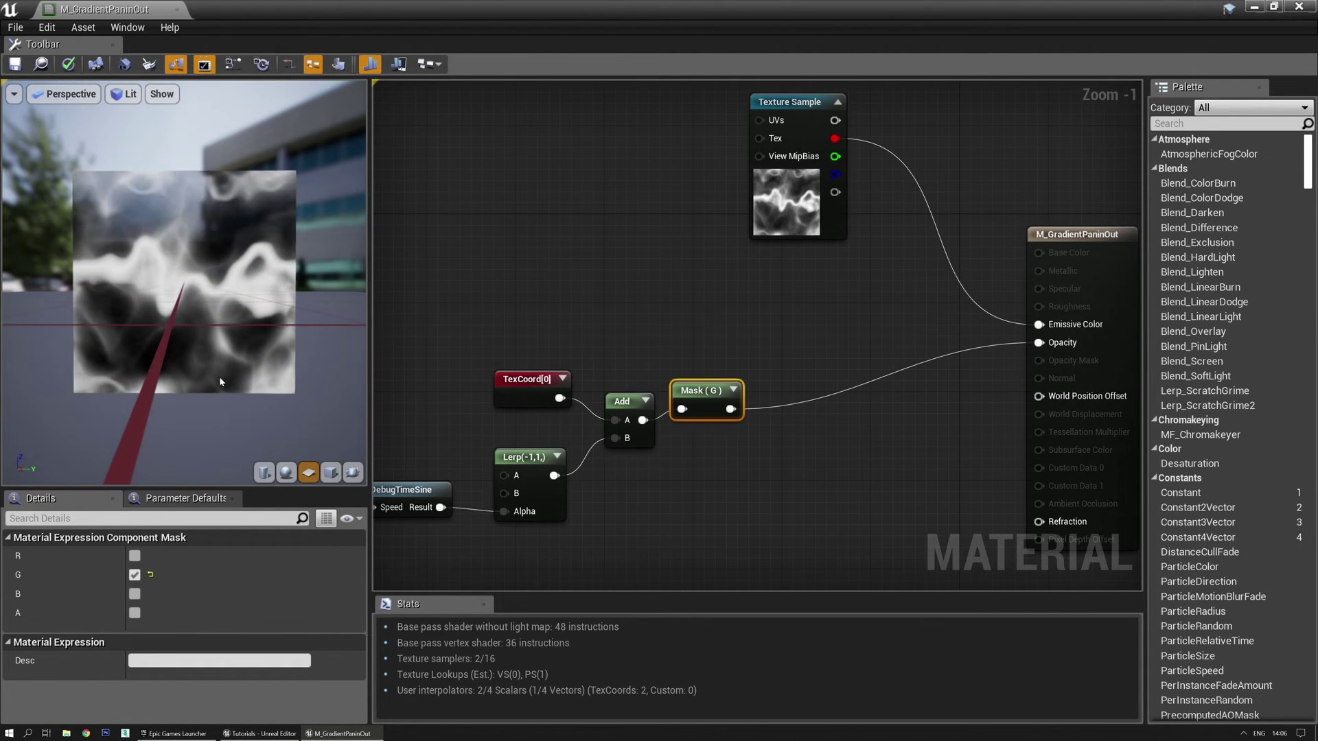
Try inverting the opacity gradient by inserting a 1-x node between Mask (G) and Opacity
{"action": "right_click_drag", "start_coordinate": [799, 451], "coordinate": [735, 435]}
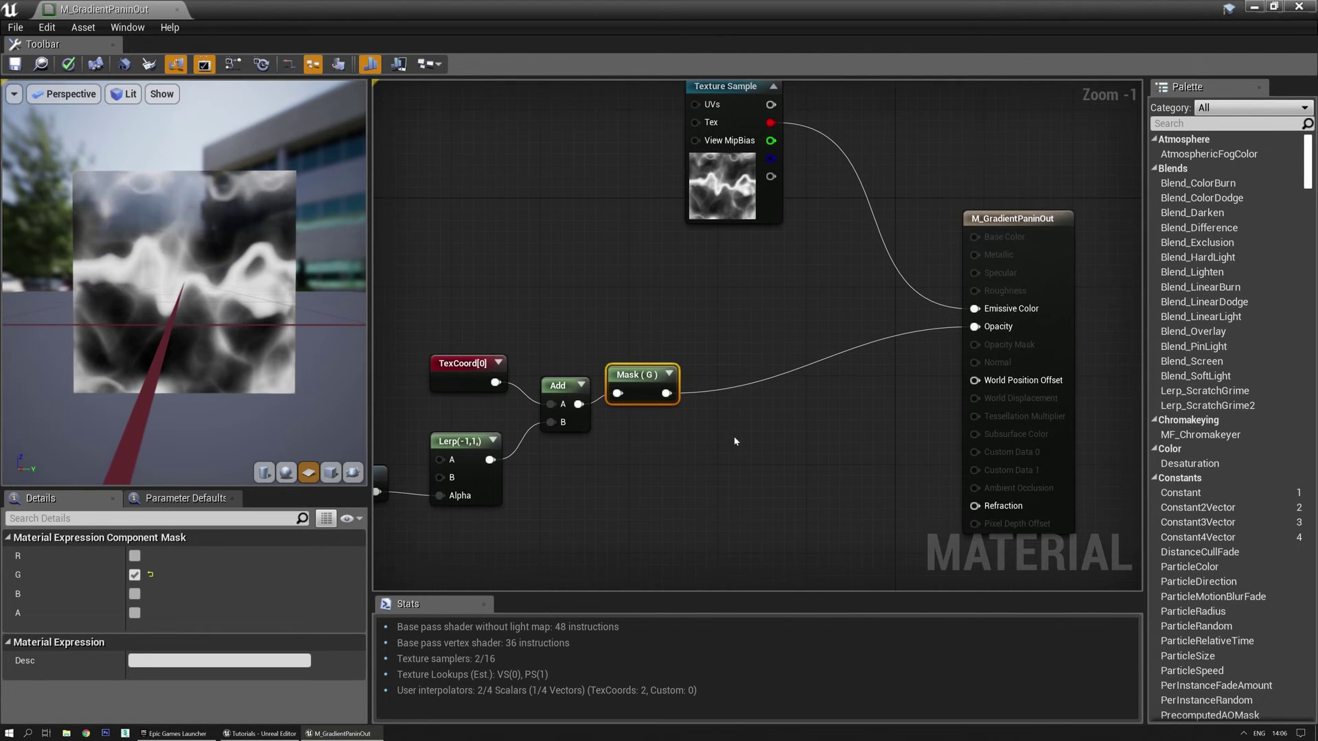
{"action": "key", "text": "o"}
{"action": "left_click", "coordinate": [727, 402]}
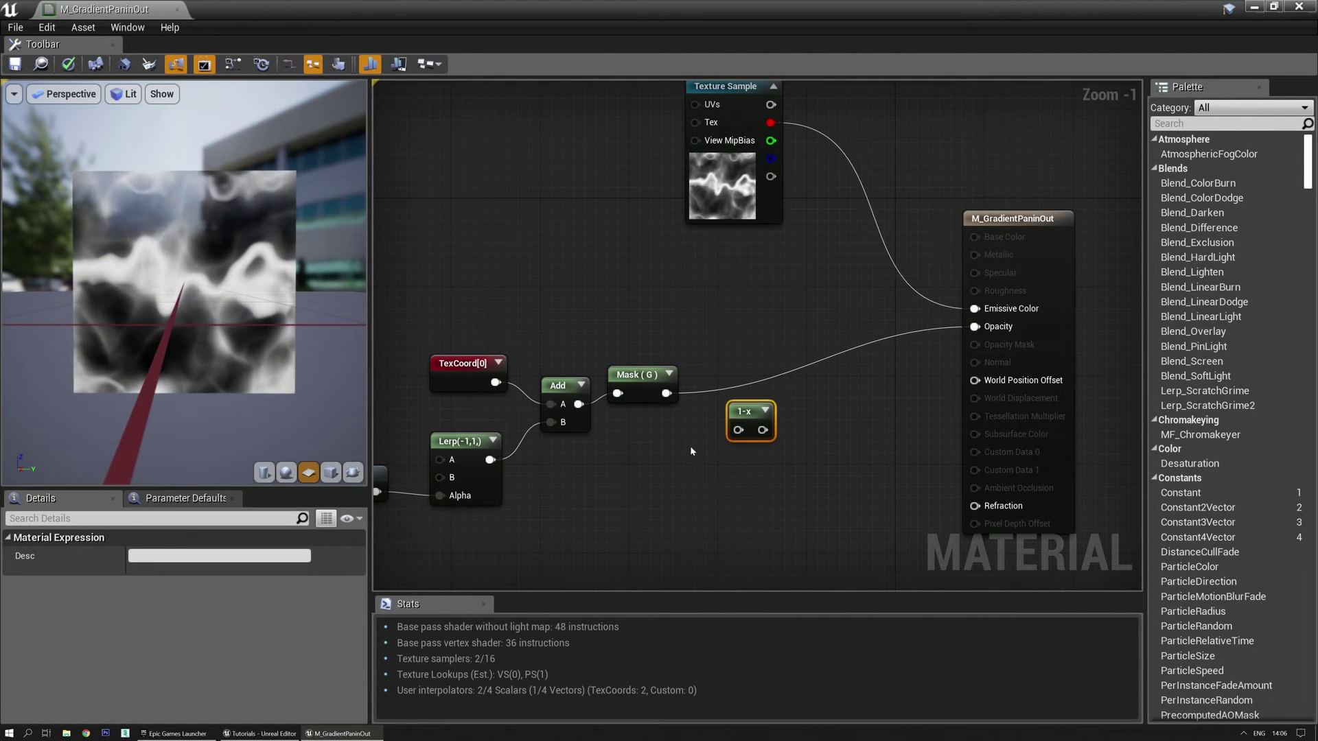
{"action": "left_click", "coordinate": [675, 491]}
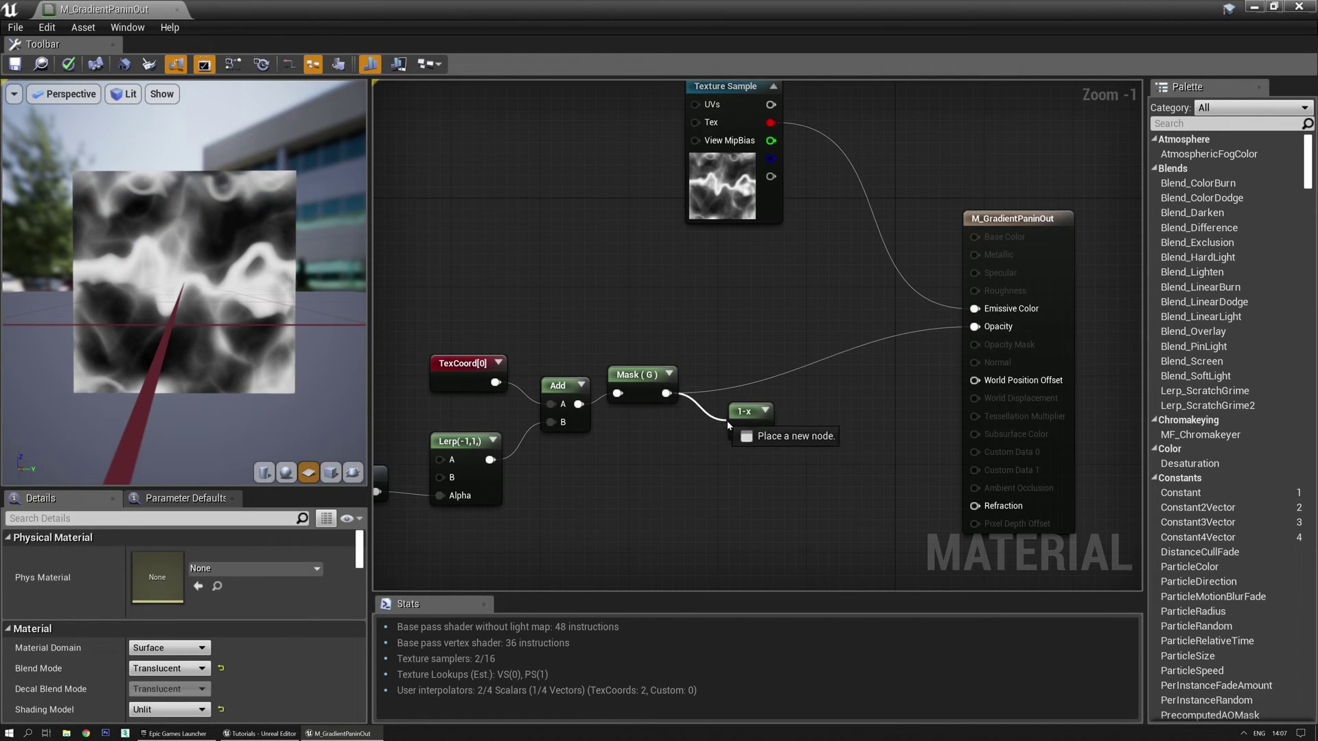
{"action": "left_click_drag", "start_coordinate": [727, 420], "coordinate": [746, 371]}
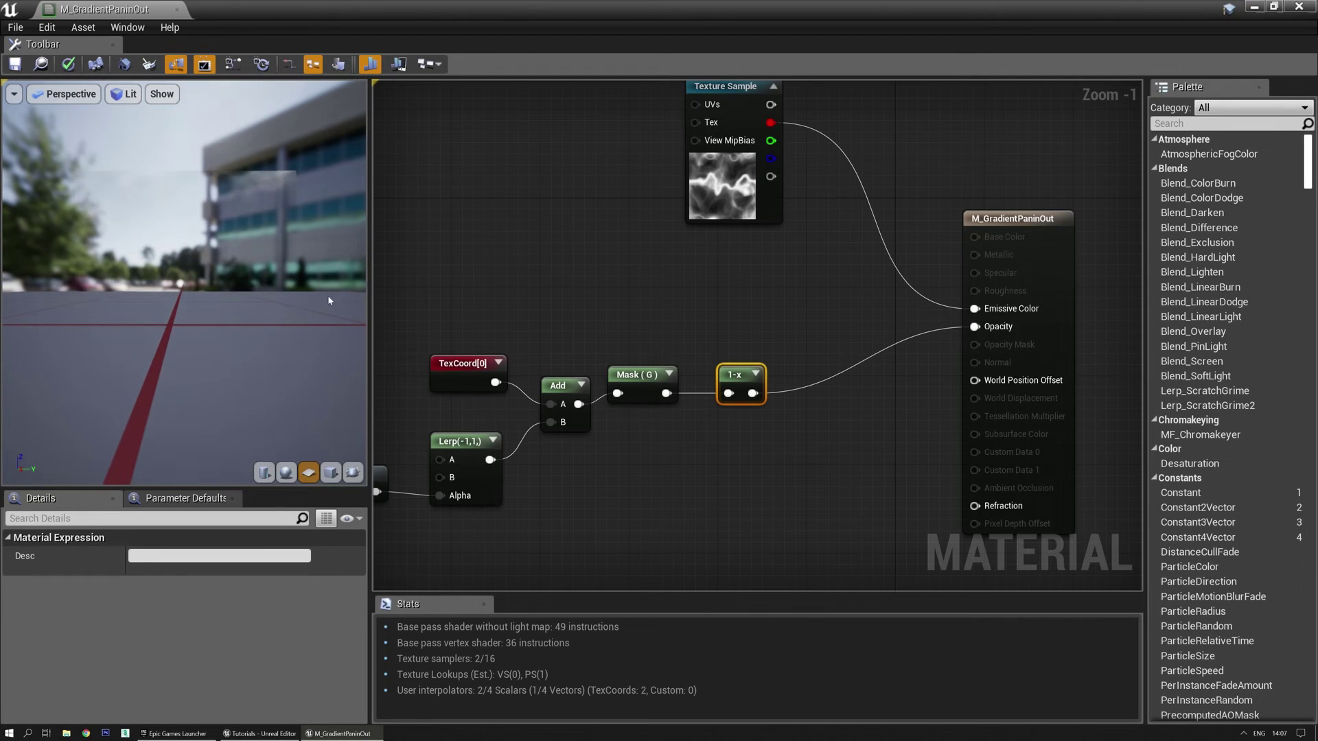
Reconnect Mask (G) directly to the material's Opacity and delete the 1-x node
{"action": "right_click_drag", "start_coordinate": [564, 261], "coordinate": [685, 212]}
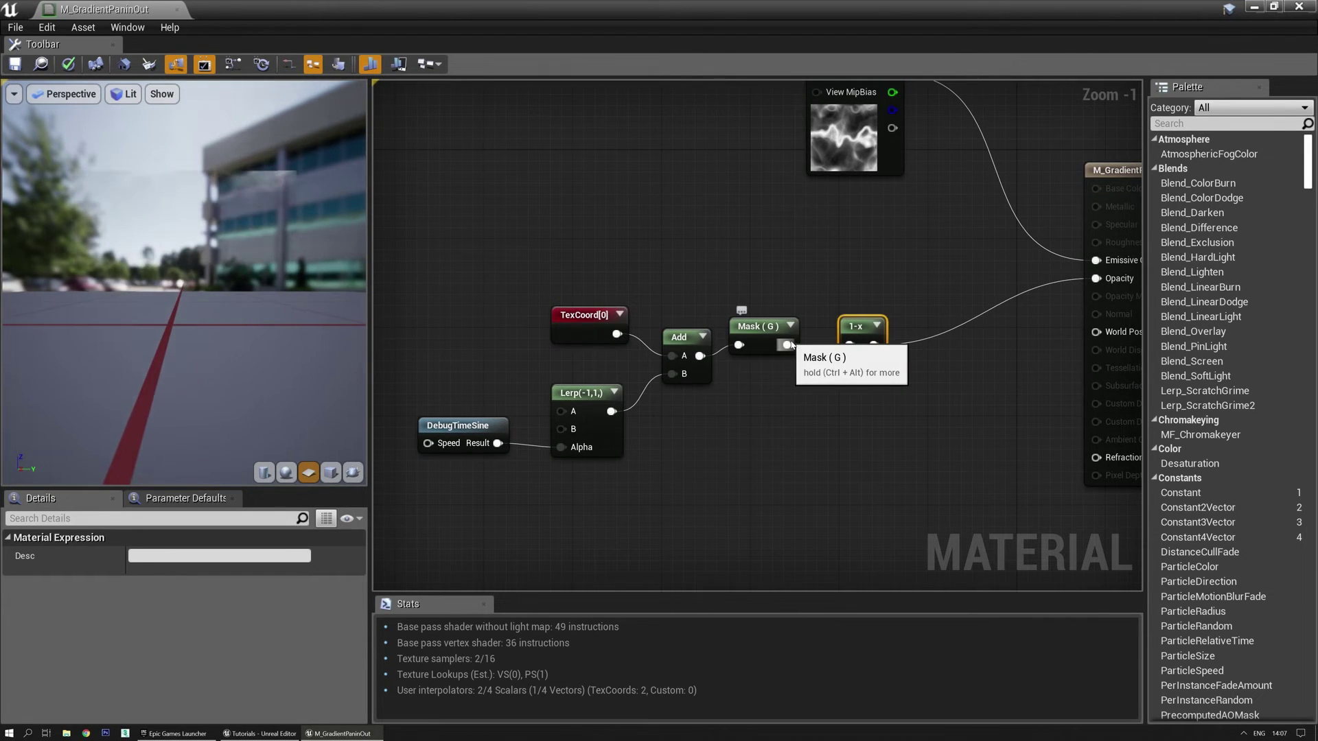
{"action": "left_click_drag", "start_coordinate": [1082, 295], "coordinate": [1078, 295]}
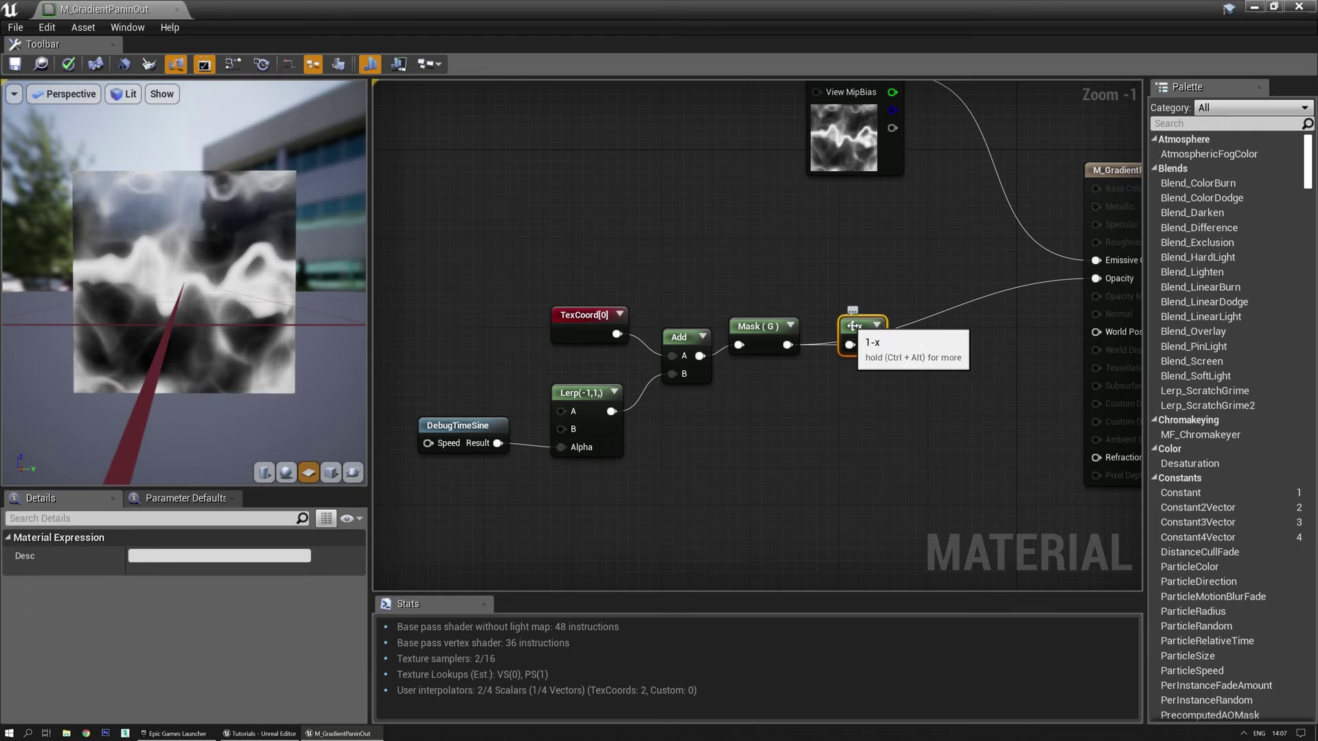
{"action": "key", "text": "Delete"}
Select the TexCoord, DebugTimeSine, Lerp, Add and Mask nodes and move the group slightly down
{"action": "right_click_drag", "start_coordinate": [763, 446], "coordinate": [823, 430]}
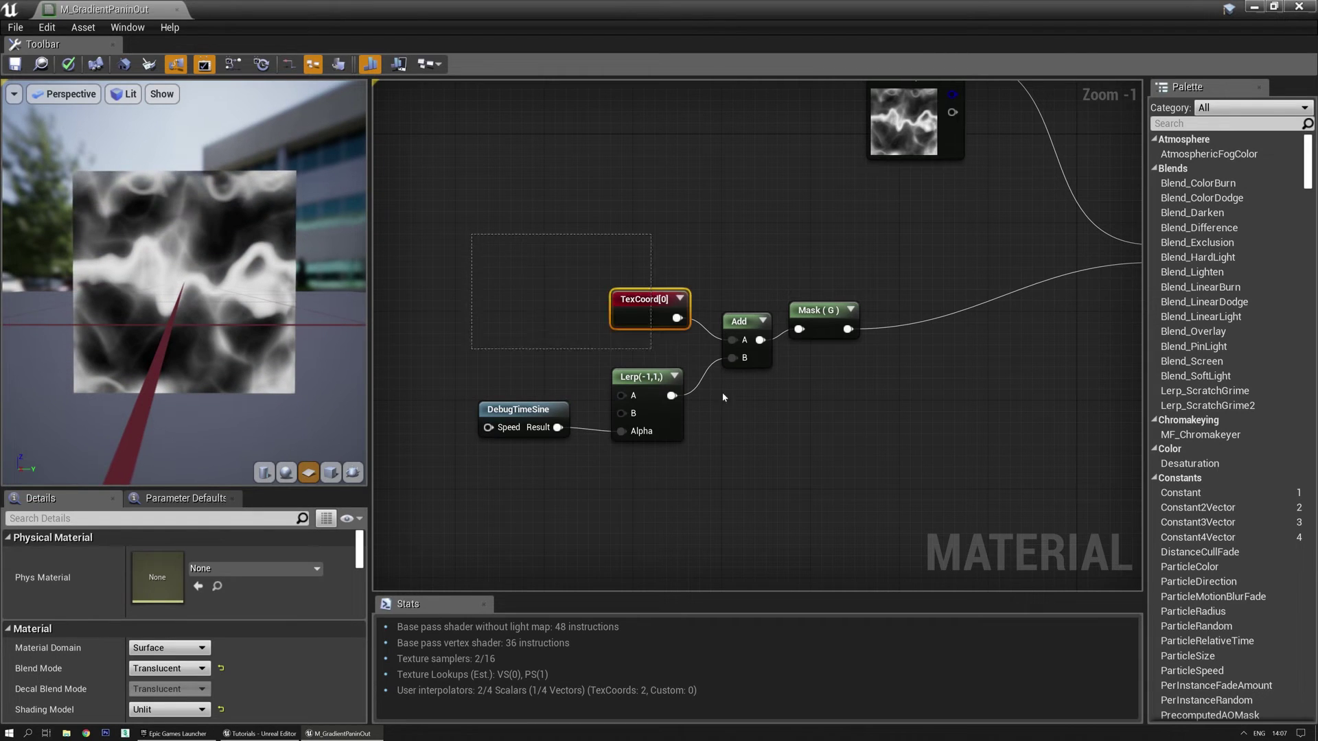
{"action": "left_click_drag", "start_coordinate": [762, 420], "coordinate": [851, 488]}
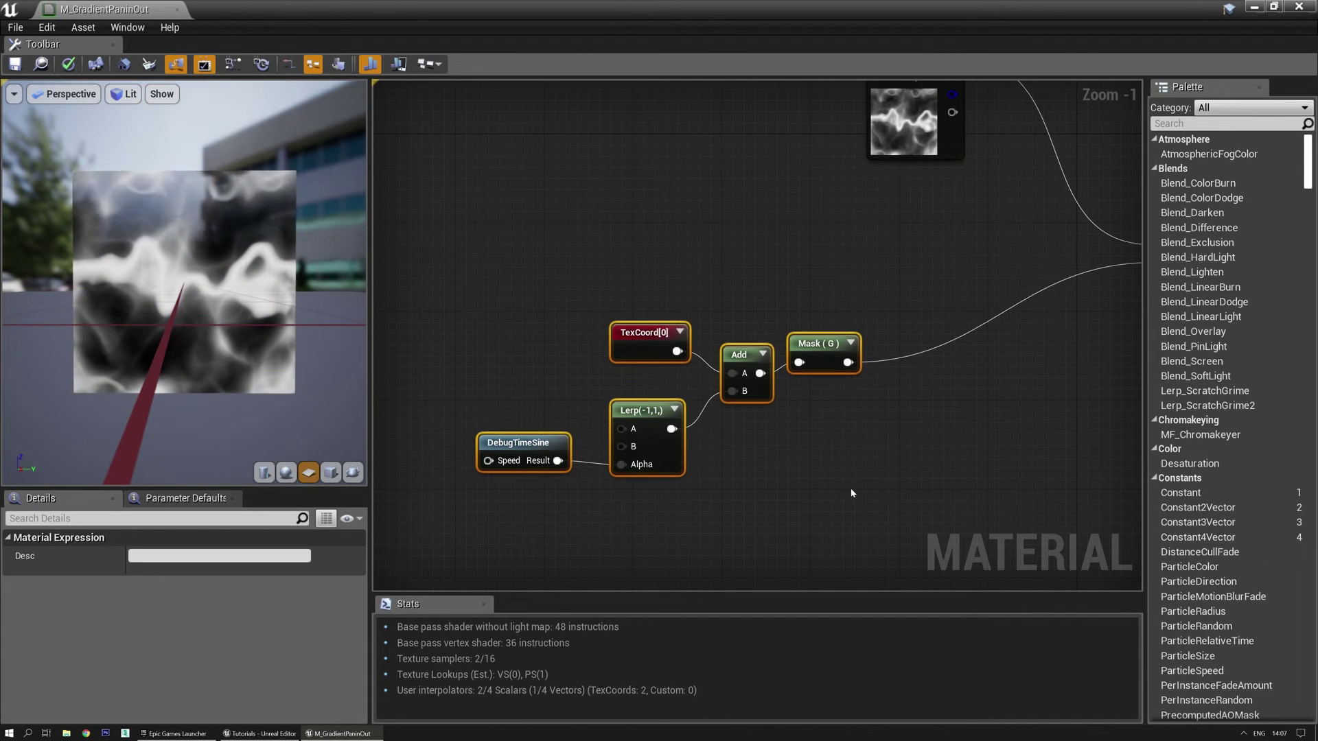
{"action": "left_click", "coordinate": [795, 513]}
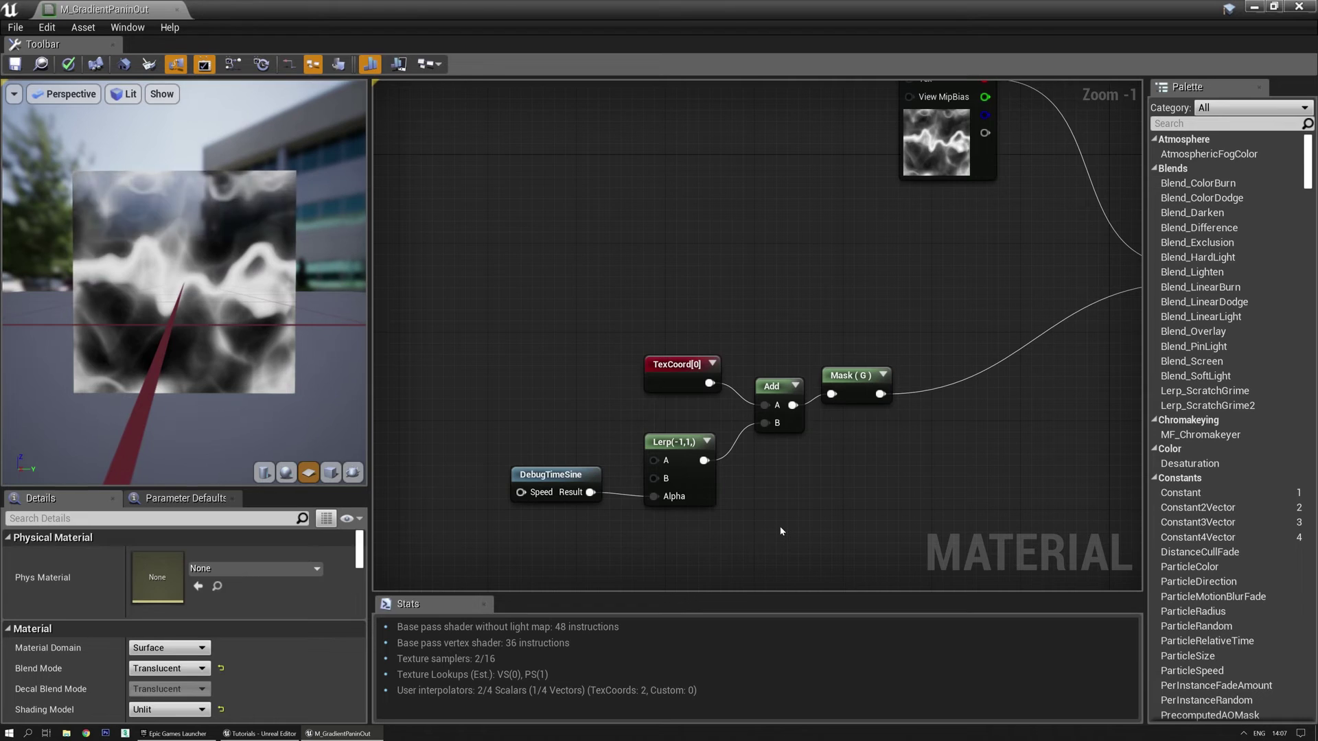
{"action": "right_click_drag", "start_coordinate": [780, 527], "coordinate": [718, 562]}
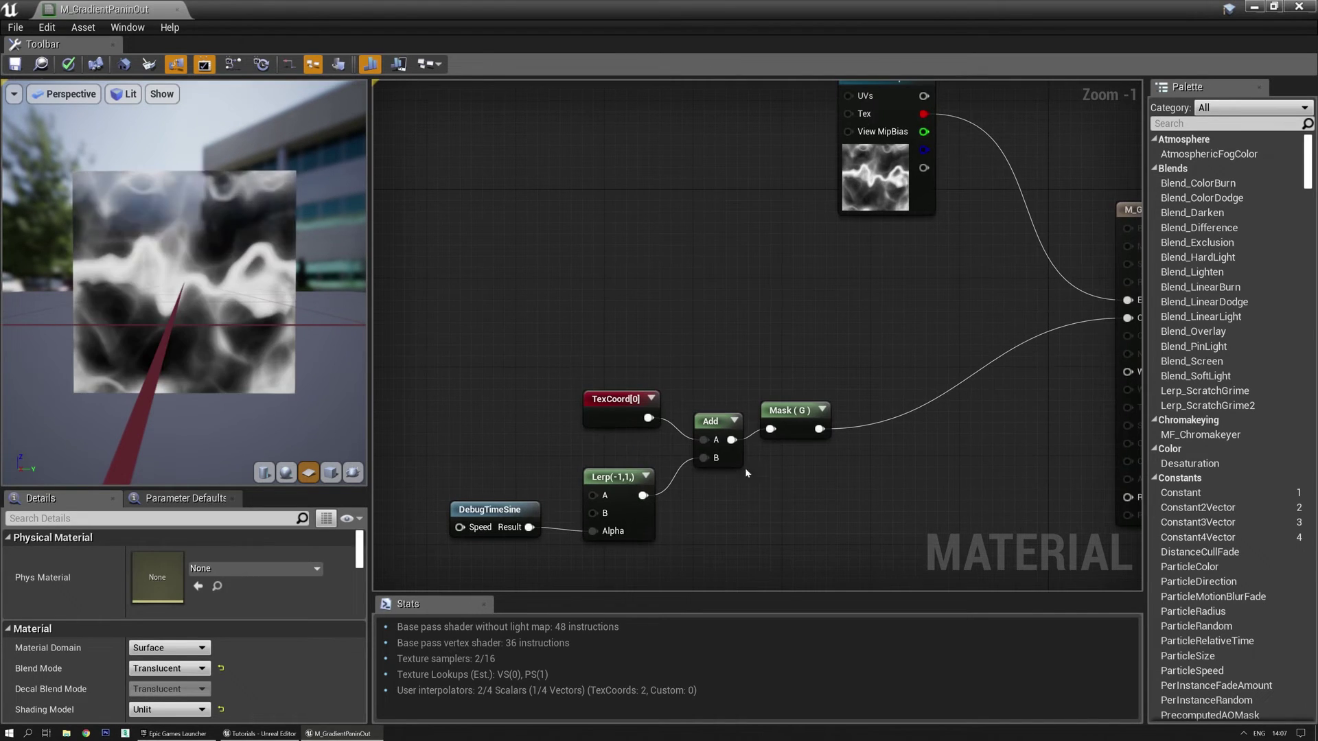
Create two Add nodes above the chain, feeding TexCoord into the first's B input and its output into the second's B
{"action": "left_click", "coordinate": [718, 336]}
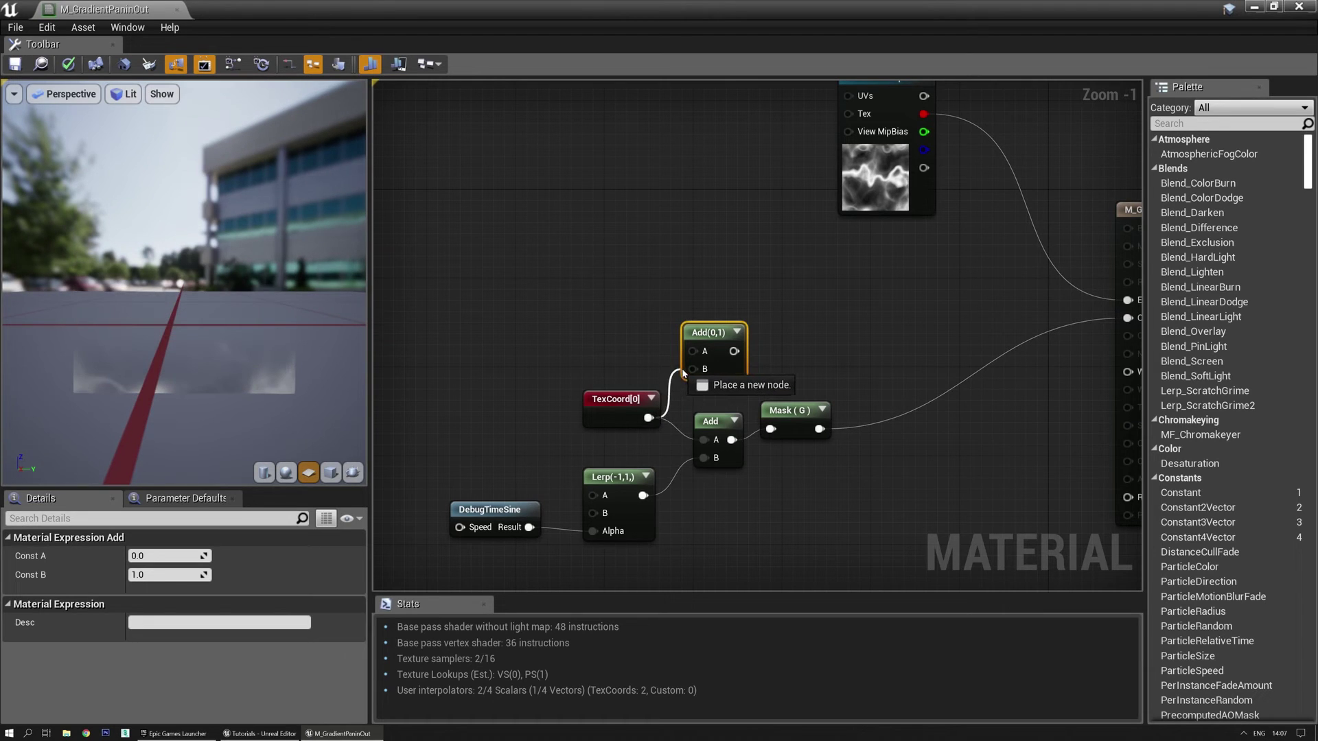
{"action": "right_click_drag", "start_coordinate": [703, 331], "coordinate": [669, 344]}
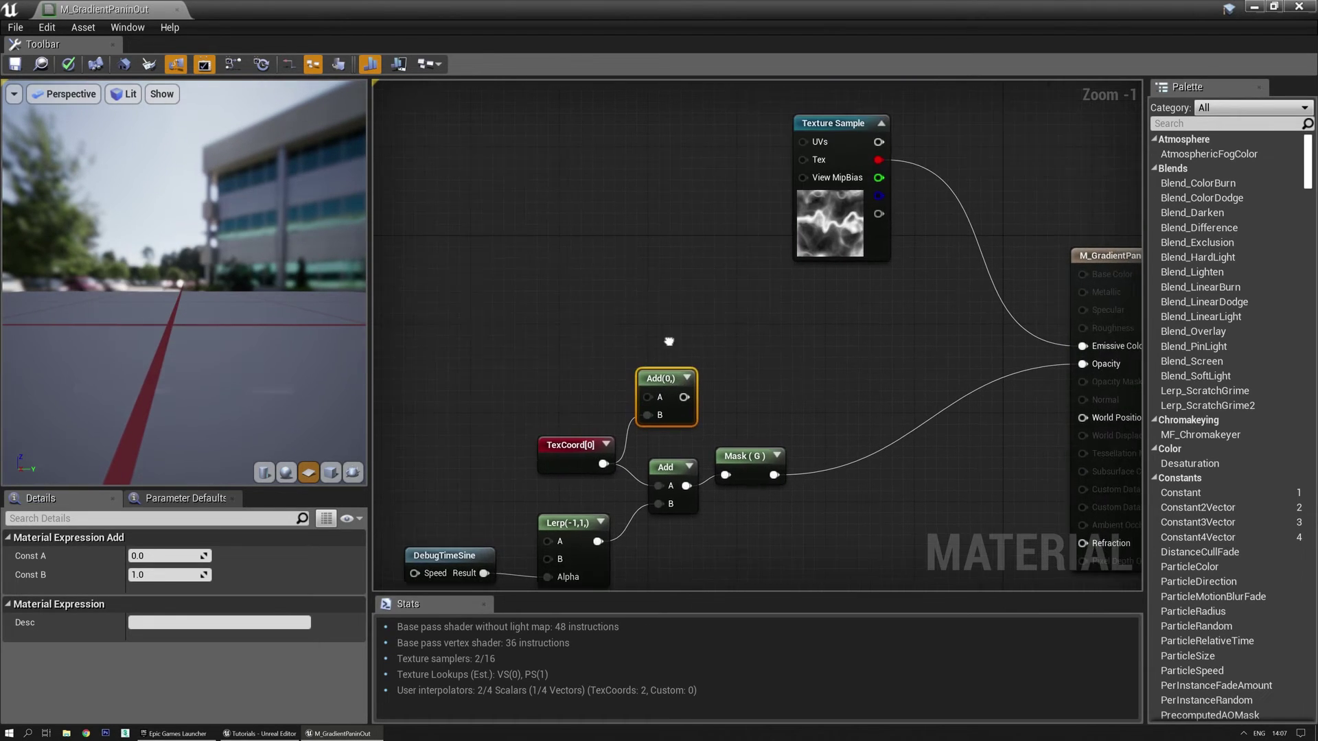
{"action": "left_click", "coordinate": [733, 339]}
{"action": "left_click_drag", "start_coordinate": [684, 396], "coordinate": [741, 381]}
{"action": "right_click_drag", "start_coordinate": [522, 376], "coordinate": [601, 300]}
{"action": "left_click", "coordinate": [575, 424]}
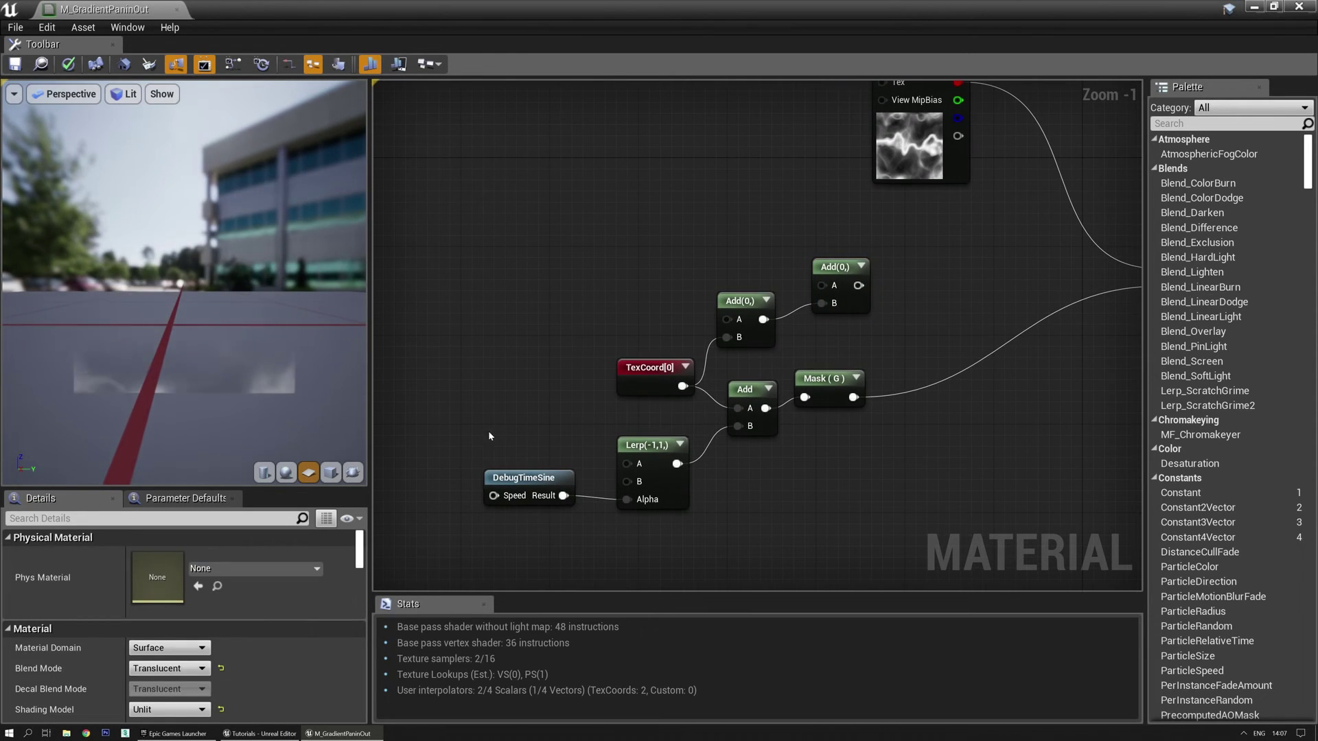
Duplicate DebugTimeSine and the Lerp above the chain and connect the copied Lerp to input A of the second new Add
{"action": "left_click_drag", "start_coordinate": [489, 436], "coordinate": [652, 488]}
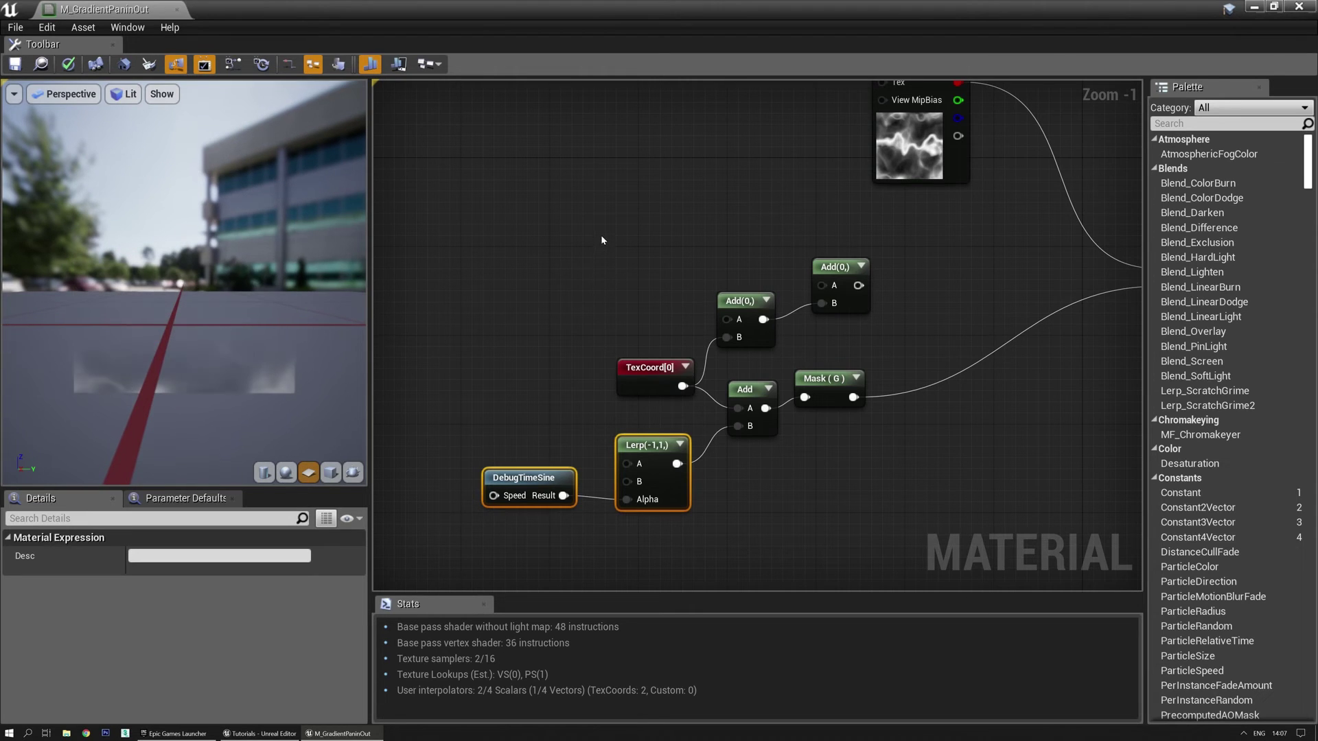
{"action": "right_click_drag", "start_coordinate": [602, 239], "coordinate": [578, 294]}
{"action": "left_click", "coordinate": [578, 294]}
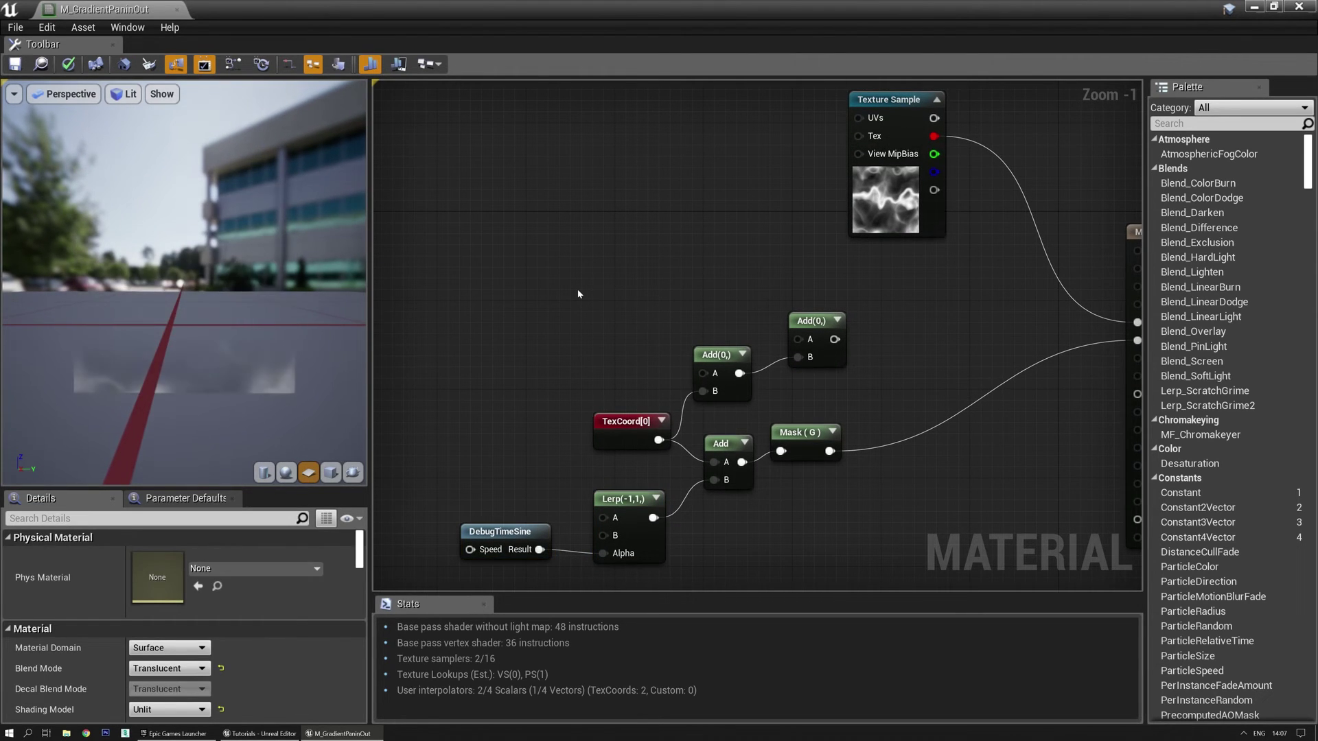
{"action": "key", "text": "ctrl+v"}
{"action": "left_click_drag", "start_coordinate": [693, 293], "coordinate": [798, 340]}
Preview the second new Add node and align it closer to the copied Lerp
{"action": "right_click_drag", "start_coordinate": [871, 325], "coordinate": [717, 336]}
{"action": "left_click", "coordinate": [644, 337]}
{"action": "key", "text": "space"}
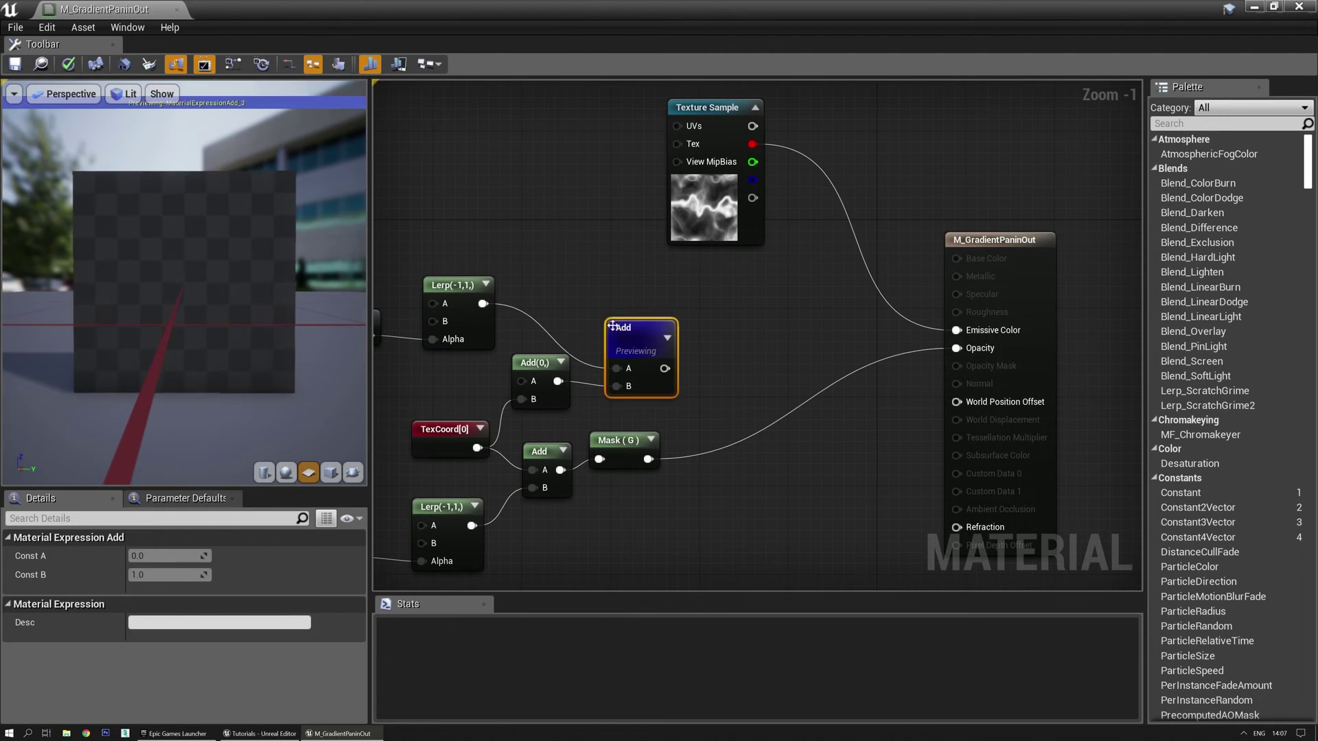
{"action": "right_click_drag", "start_coordinate": [503, 289], "coordinate": [769, 253]}
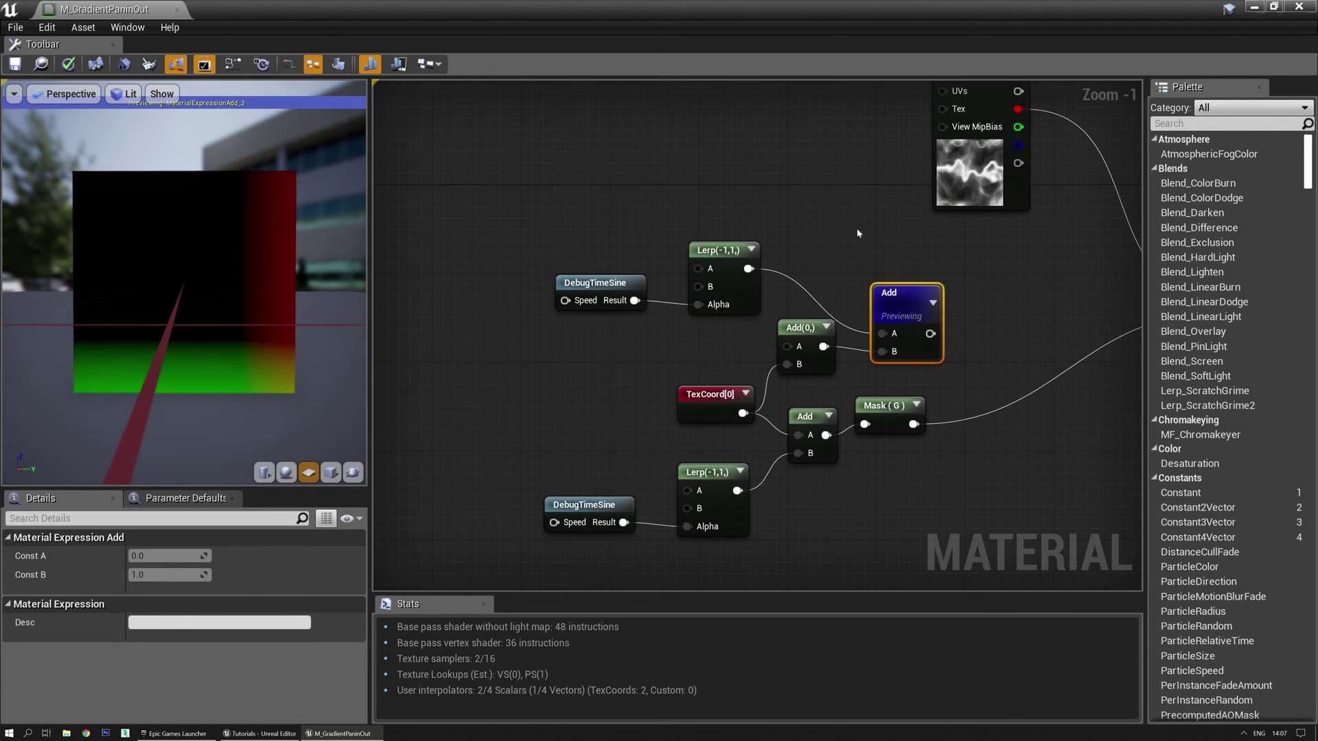
{"action": "right_click_drag", "start_coordinate": [1031, 286], "coordinate": [927, 283]}
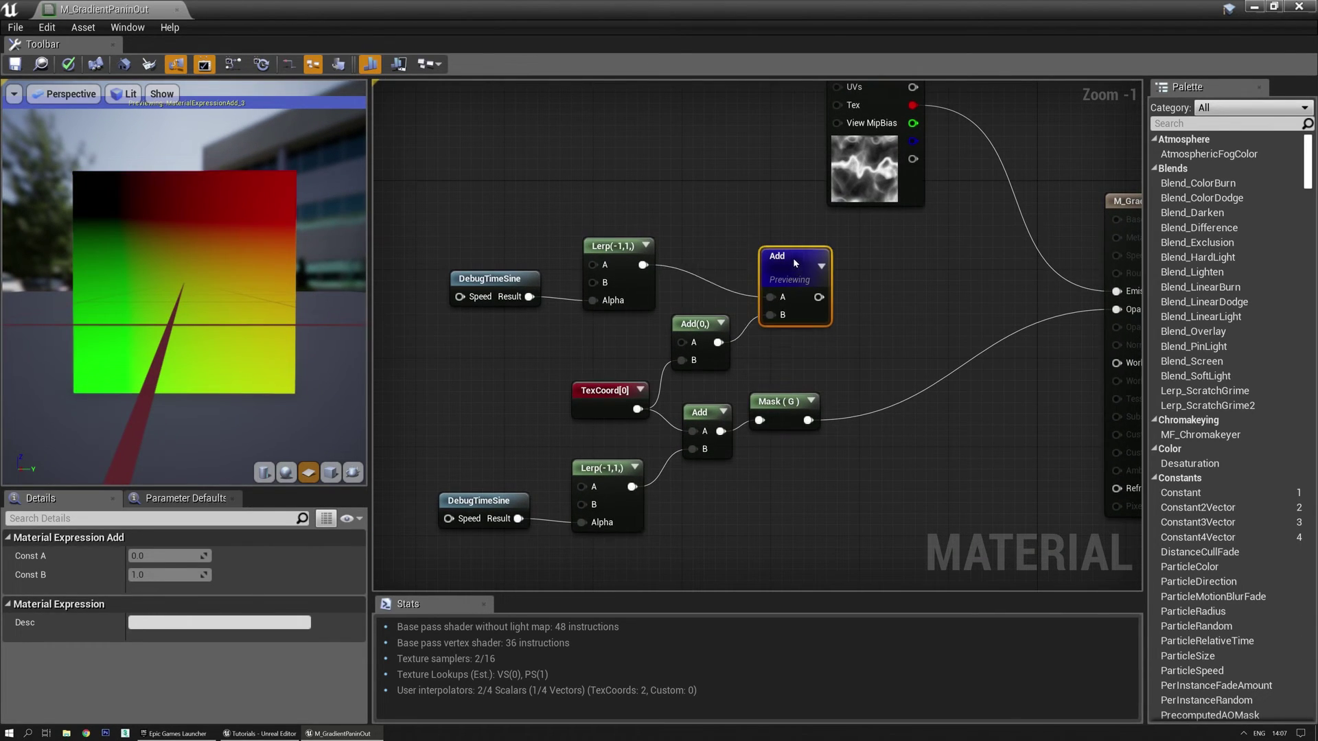
{"action": "right_click_drag", "start_coordinate": [920, 321], "coordinate": [755, 331]}
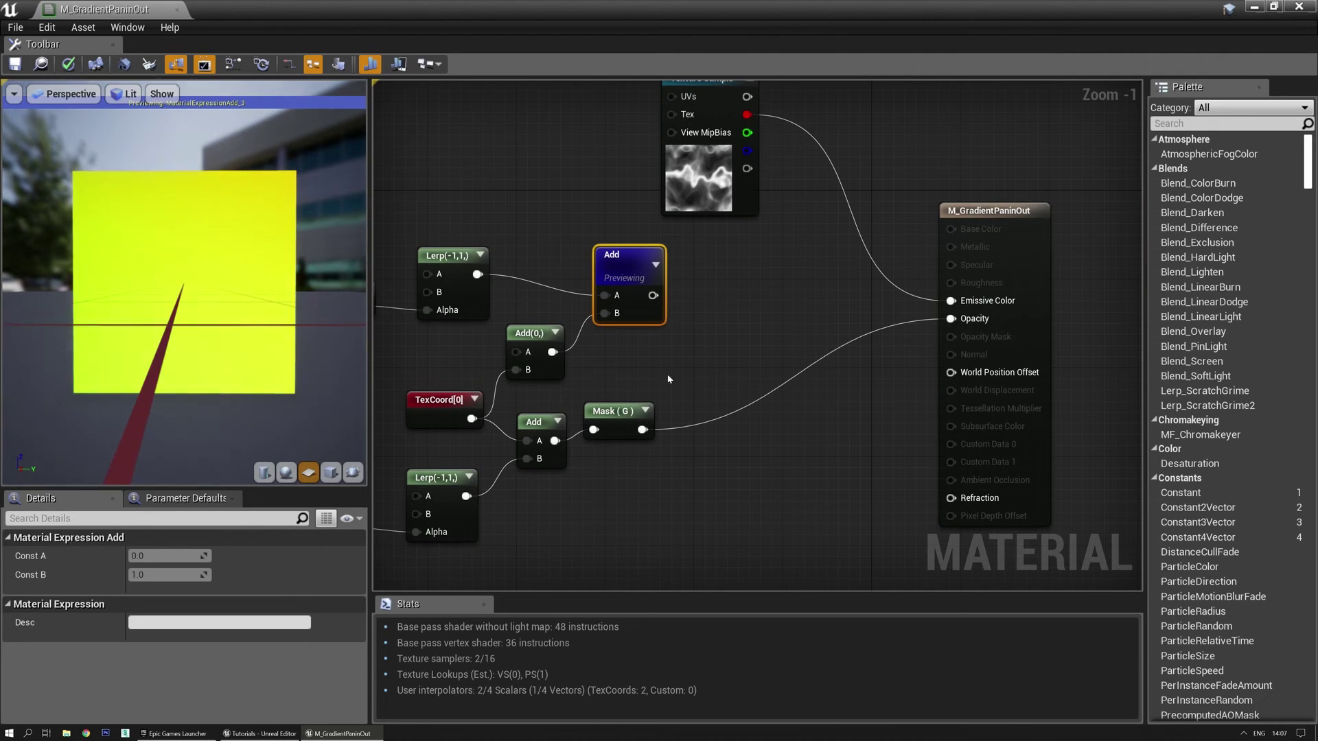
Duplicate Mask (G) beside the previewed Add, connect the Add output to the copy, and preview the copied mask
{"action": "left_click", "coordinate": [611, 412]}
{"action": "key", "text": "ctrl+c"}
{"action": "left_click", "coordinate": [712, 295]}
{"action": "key", "text": "ctrl+v"}
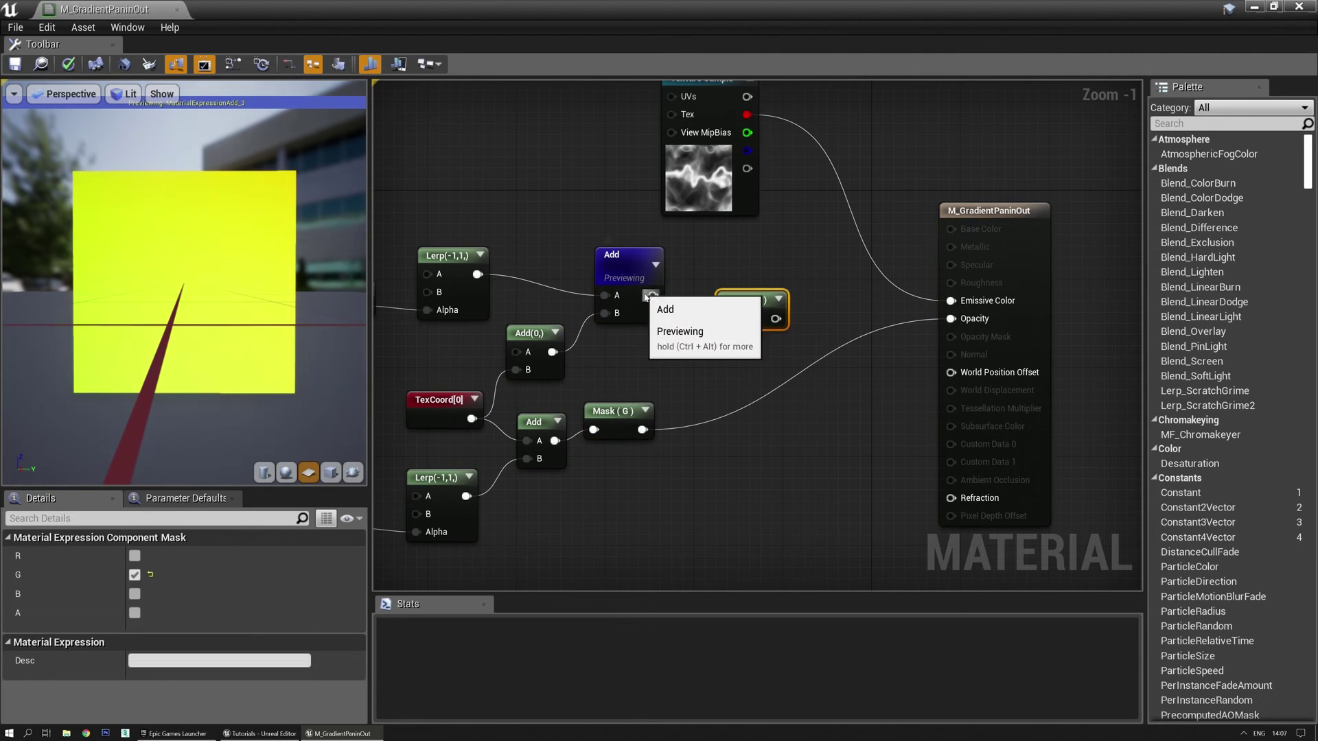
{"action": "left_click_drag", "start_coordinate": [652, 295], "coordinate": [700, 264]}
{"action": "key", "text": "space"}
{"action": "right_click_drag", "start_coordinate": [652, 343], "coordinate": [722, 337]}
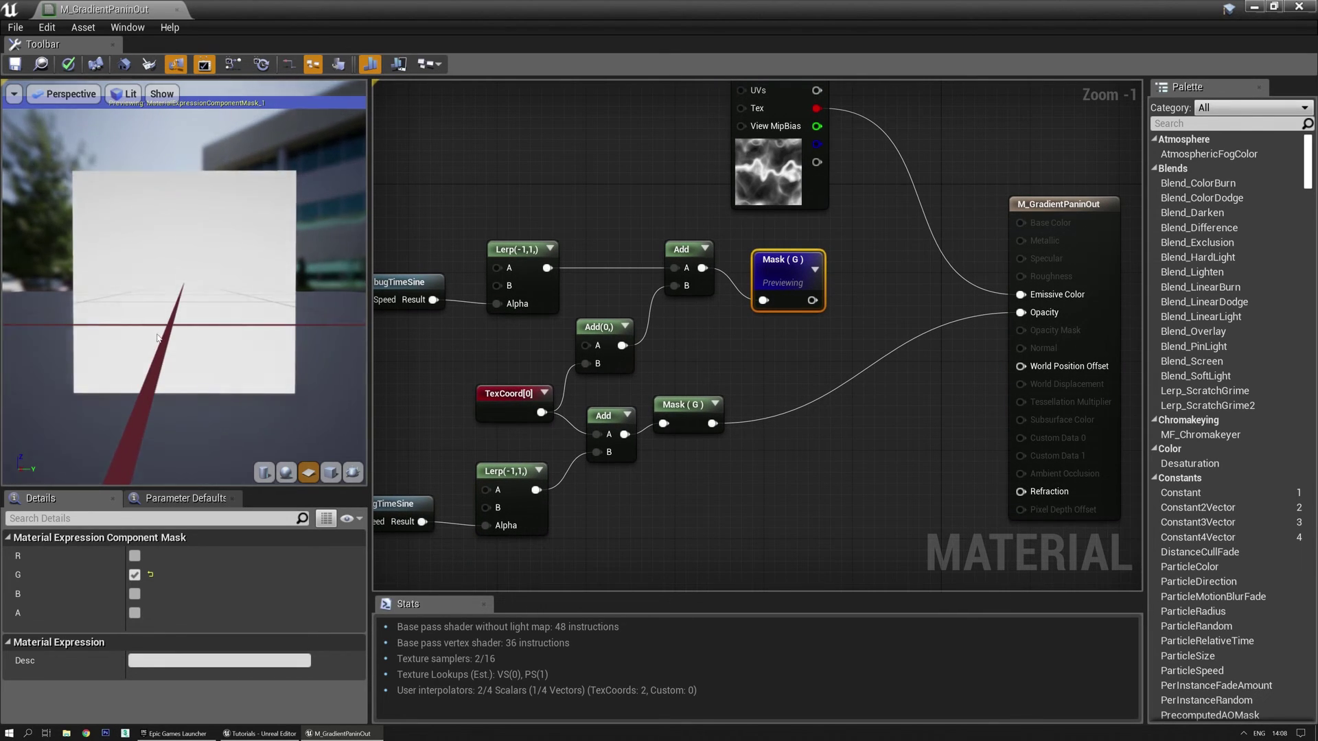
{"action": "right_click_drag", "start_coordinate": [779, 313], "coordinate": [734, 338]}
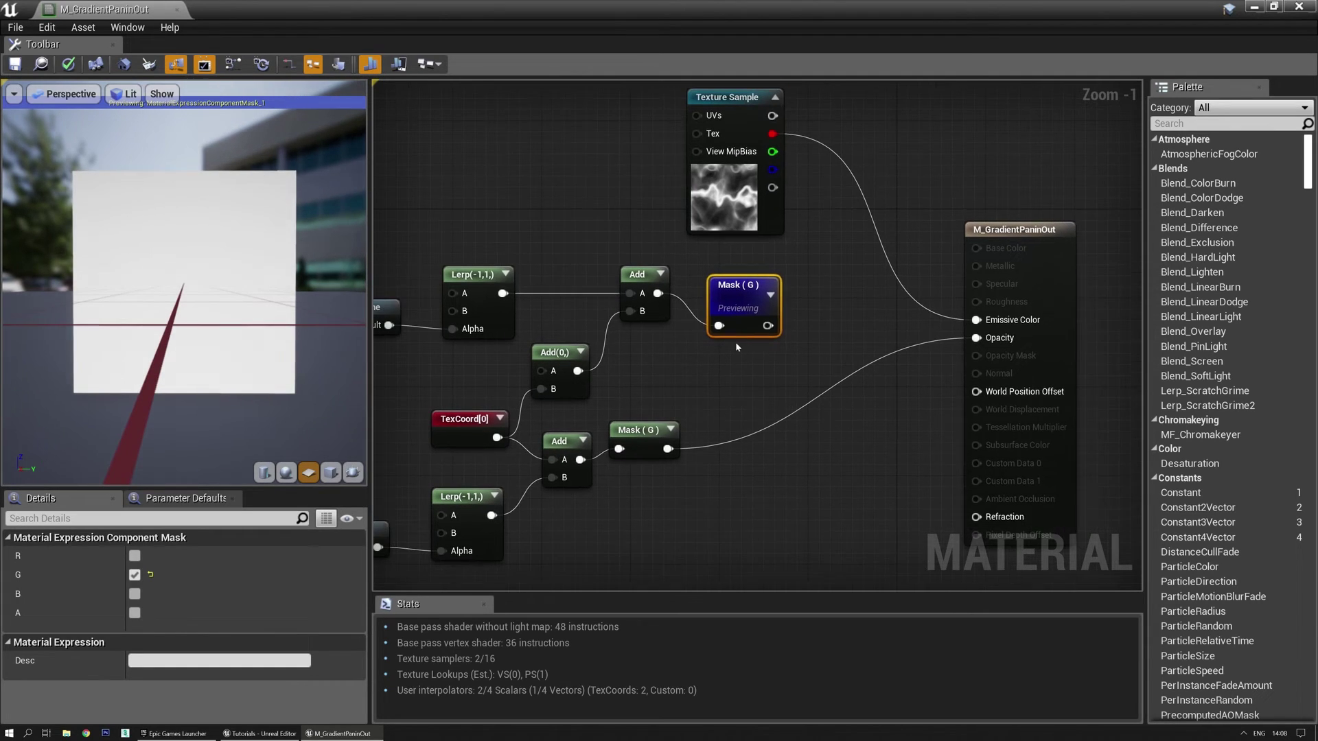
Add a OneMinus (1-x) node after the copied Mask (G), connect the mask output to it, preview it and align it beside the mask
{"action": "mouse_move", "coordinate": [715, 278]}
{"action": "left_mouse_down"}
{"action": "mouse_move", "coordinate": [737, 278]}
{"action": "mouse_move", "coordinate": [704, 276]}
{"action": "left_mouse_up"}
{"action": "left_click", "coordinate": [791, 290]}
{"action": "left_click", "coordinate": [798, 291]}
{"action": "left_click_drag", "start_coordinate": [757, 314], "coordinate": [811, 324]}
{"action": "key", "text": "space"}
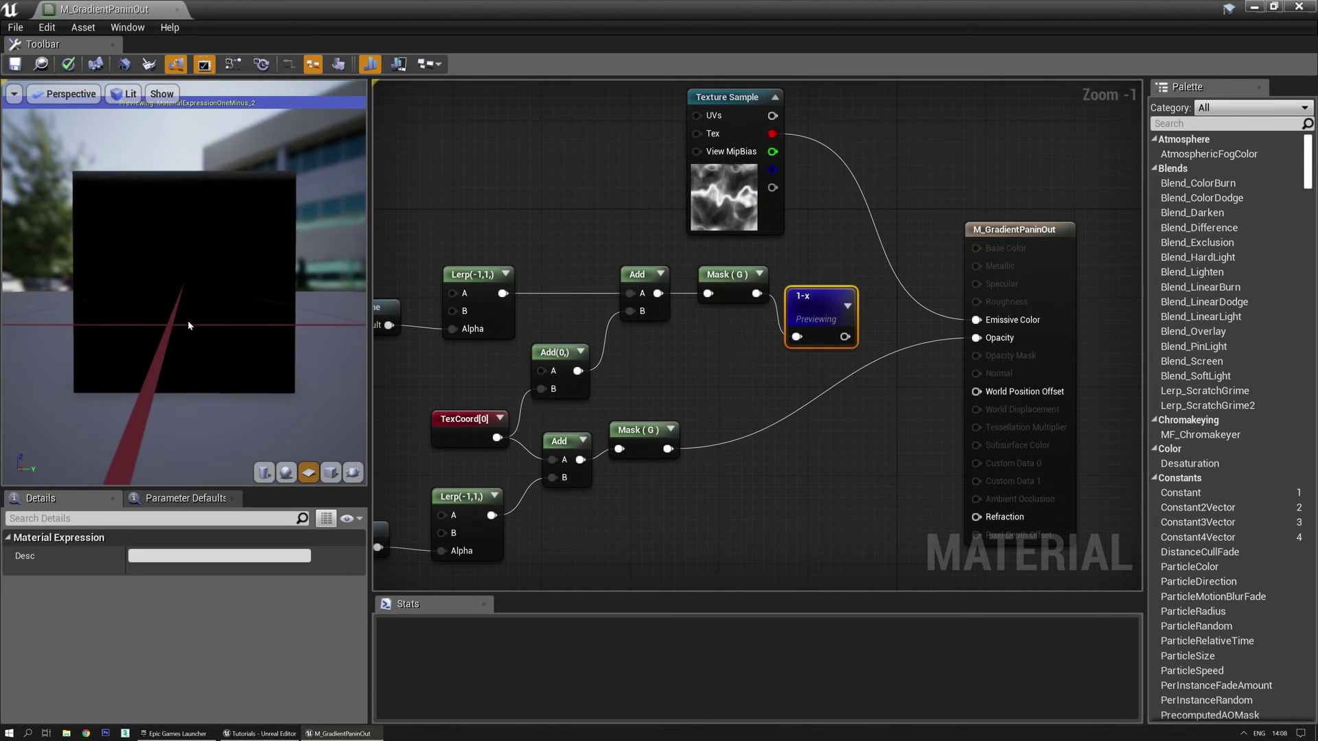
{"action": "left_click_drag", "start_coordinate": [821, 300], "coordinate": [822, 267]}
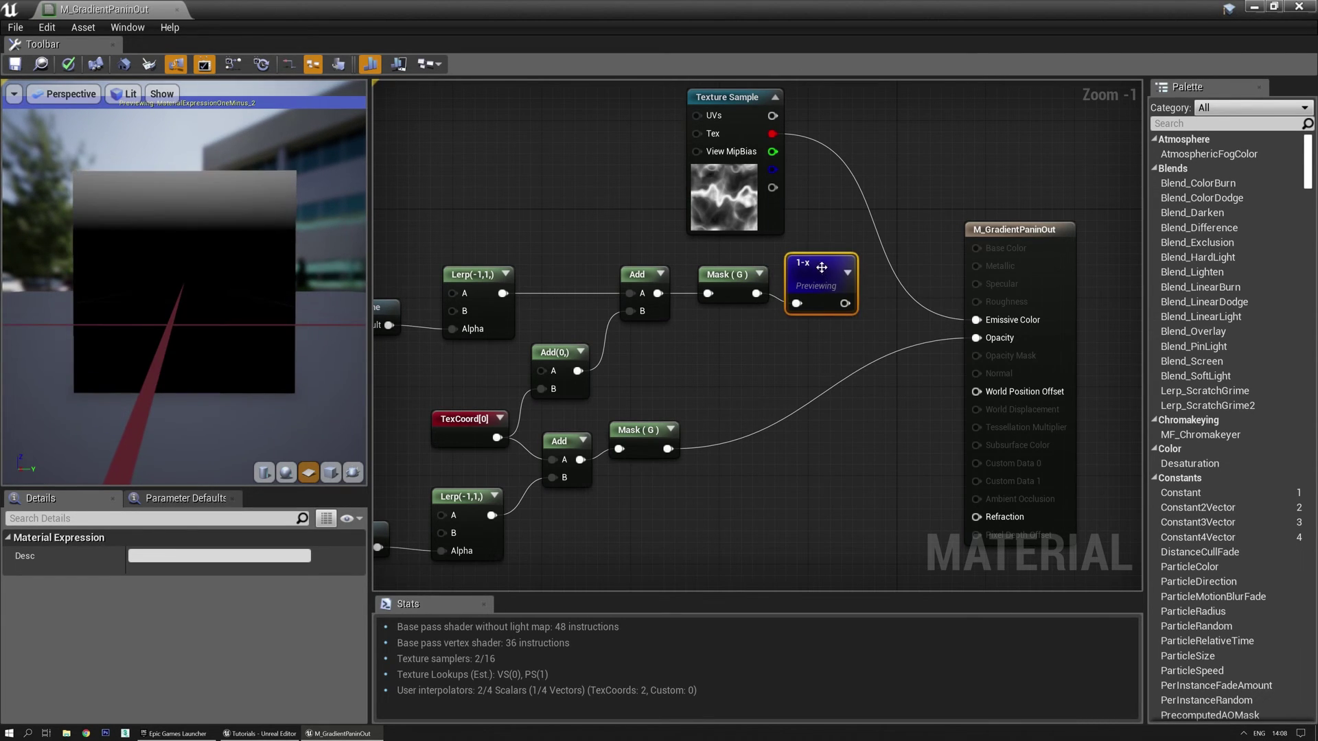
{"action": "scroll", "coordinate": [822, 267], "scroll_direction": "down", "scroll_amount": 3}
{"action": "left_click_drag", "start_coordinate": [896, 426], "coordinate": [911, 439]}
{"action": "key", "text": "Left"}
{"action": "key", "text": "Left"}
{"action": "key", "text": "Left"}
{"action": "key", "text": "Left"}
{"action": "key", "text": "Left"}
{"action": "key", "text": "Left"}
{"action": "key", "text": "Left"}
{"action": "key", "text": "Left"}
{"action": "key", "text": "Left"}
{"action": "key", "text": "Left"}
{"action": "key", "text": "Left"}
{"action": "key", "text": "Left"}
{"action": "key", "text": "Left"}
{"action": "key", "text": "Left"}
{"action": "key", "text": "Left"}
{"action": "key", "text": "Left"}
{"action": "key", "text": "Left"}
{"action": "key", "text": "Left"}
{"action": "key", "text": "Left"}
{"action": "key", "text": "Left"}
{"action": "left_click", "coordinate": [792, 423]}
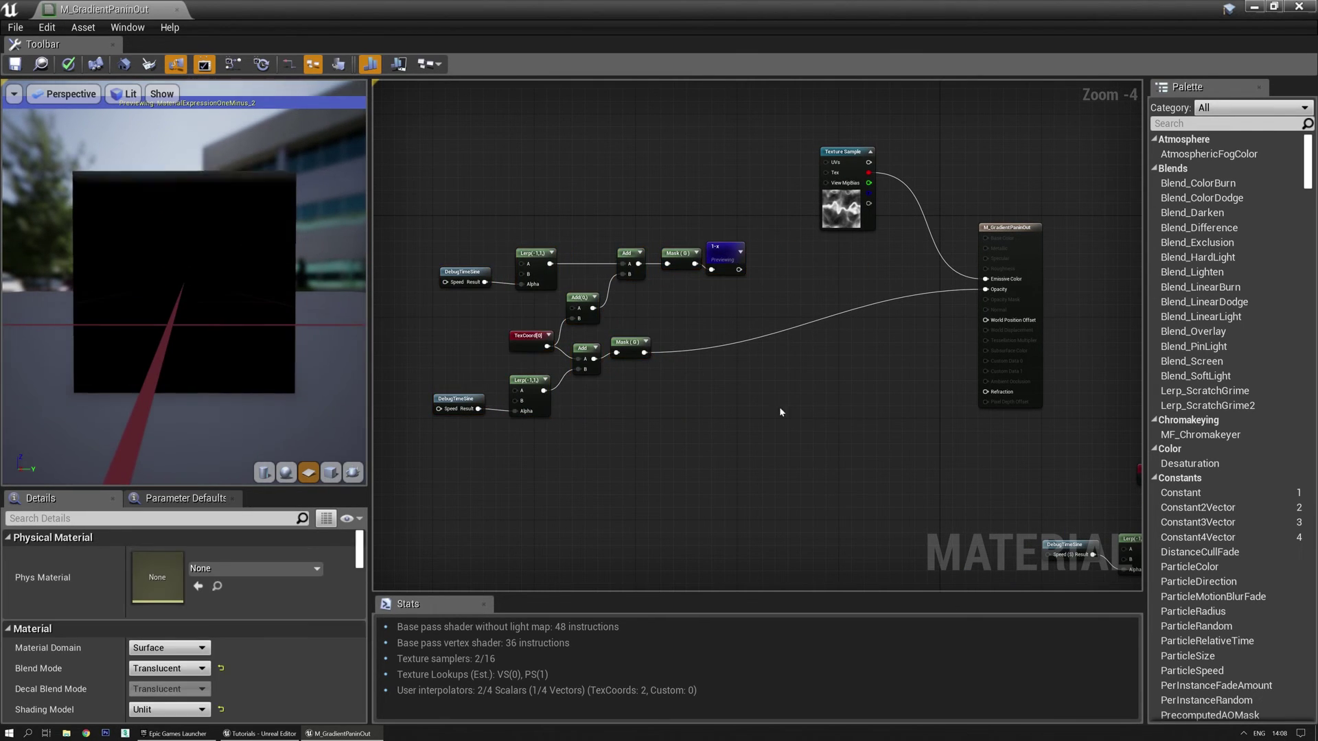
Create a Multiply node, feed the 1-x output into A and the lower Mask (G) into B, and preview the Multiply
{"action": "scroll", "coordinate": [772, 401], "scroll_direction": "up", "scroll_amount": 3}
{"action": "right_click_drag", "start_coordinate": [685, 281], "coordinate": [739, 336]}
{"action": "key", "text": "m"}
{"action": "left_click", "coordinate": [817, 315]}
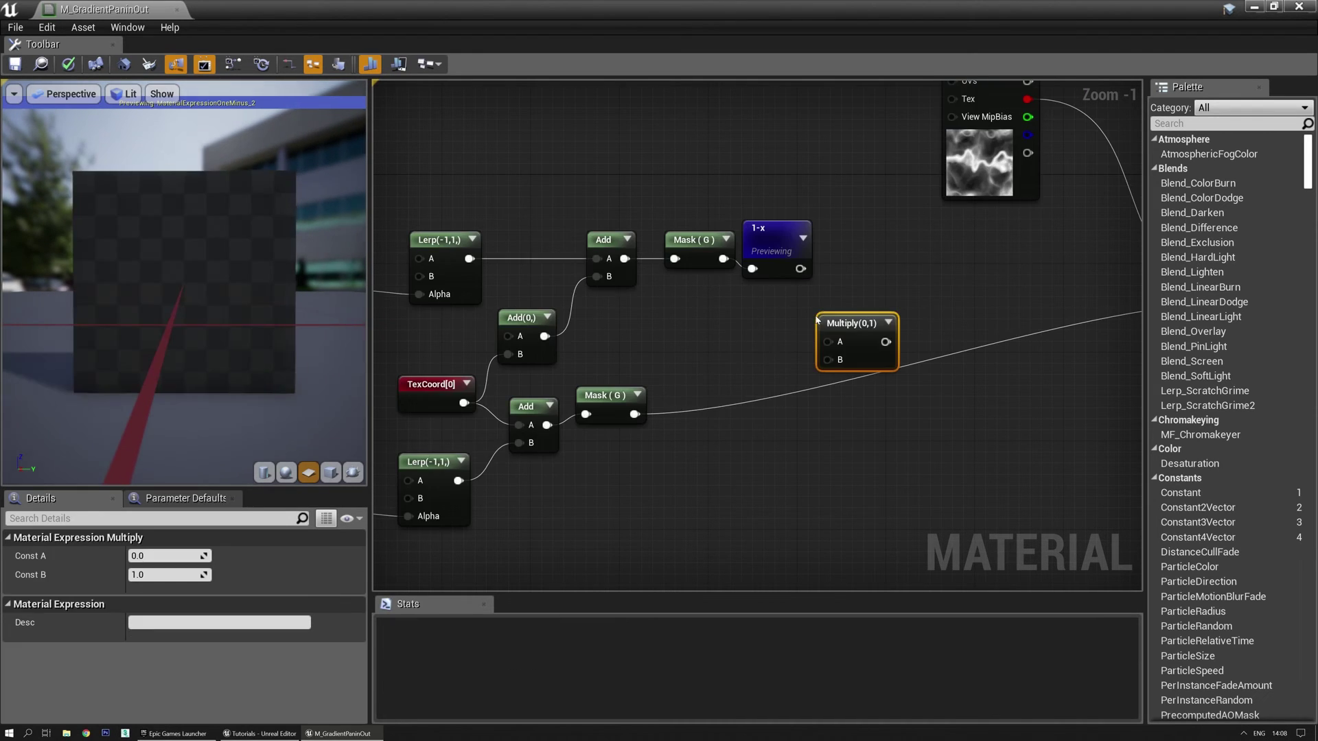
{"action": "left_click_drag", "start_coordinate": [832, 316], "coordinate": [791, 310]}
{"action": "left_click_drag", "start_coordinate": [622, 258], "coordinate": [692, 309]}
{"action": "left_click", "coordinate": [690, 291]}
{"action": "left_click_drag", "start_coordinate": [800, 268], "coordinate": [839, 307]}
{"action": "left_click_drag", "start_coordinate": [634, 414], "coordinate": [818, 342]}
{"action": "key", "text": "space"}
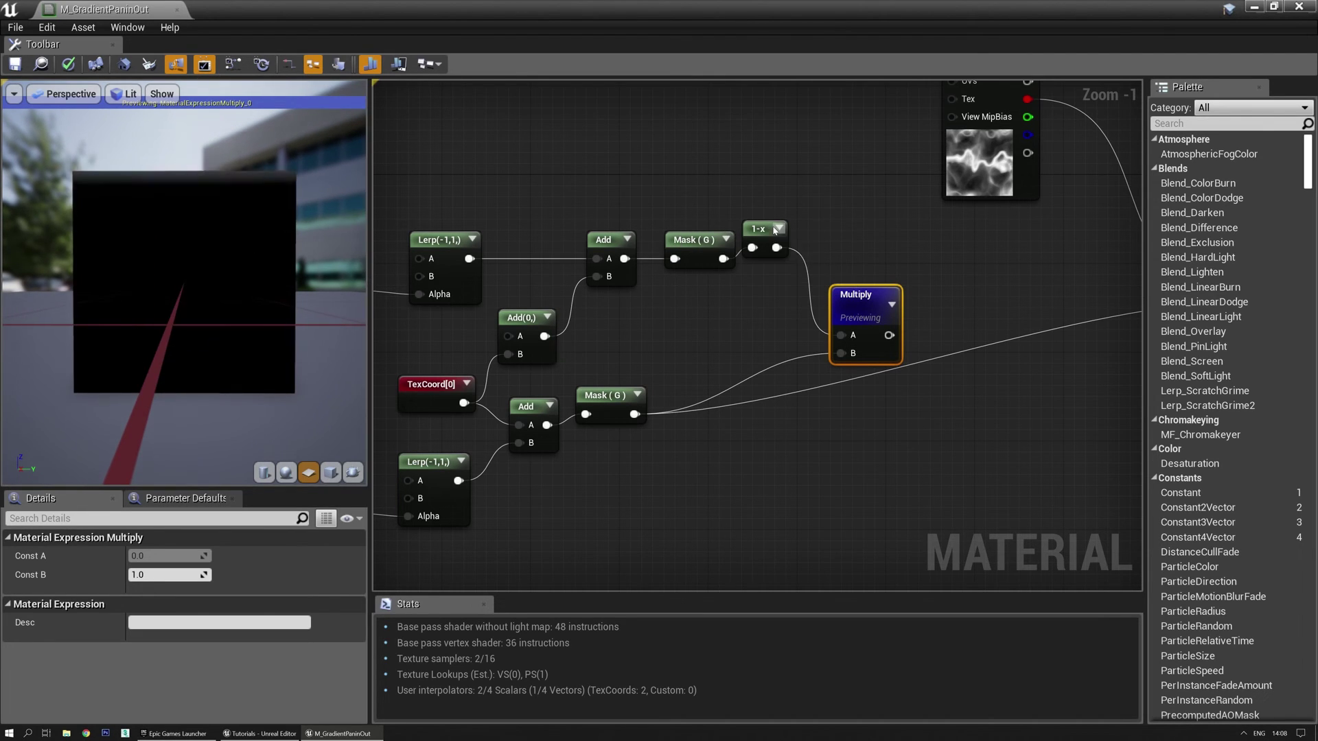
Connect the Multiply output to the material's Opacity, align the Multiply node and stop previewing it
{"action": "left_click", "coordinate": [703, 319]}
{"action": "right_click_drag", "start_coordinate": [646, 319], "coordinate": [715, 324]}
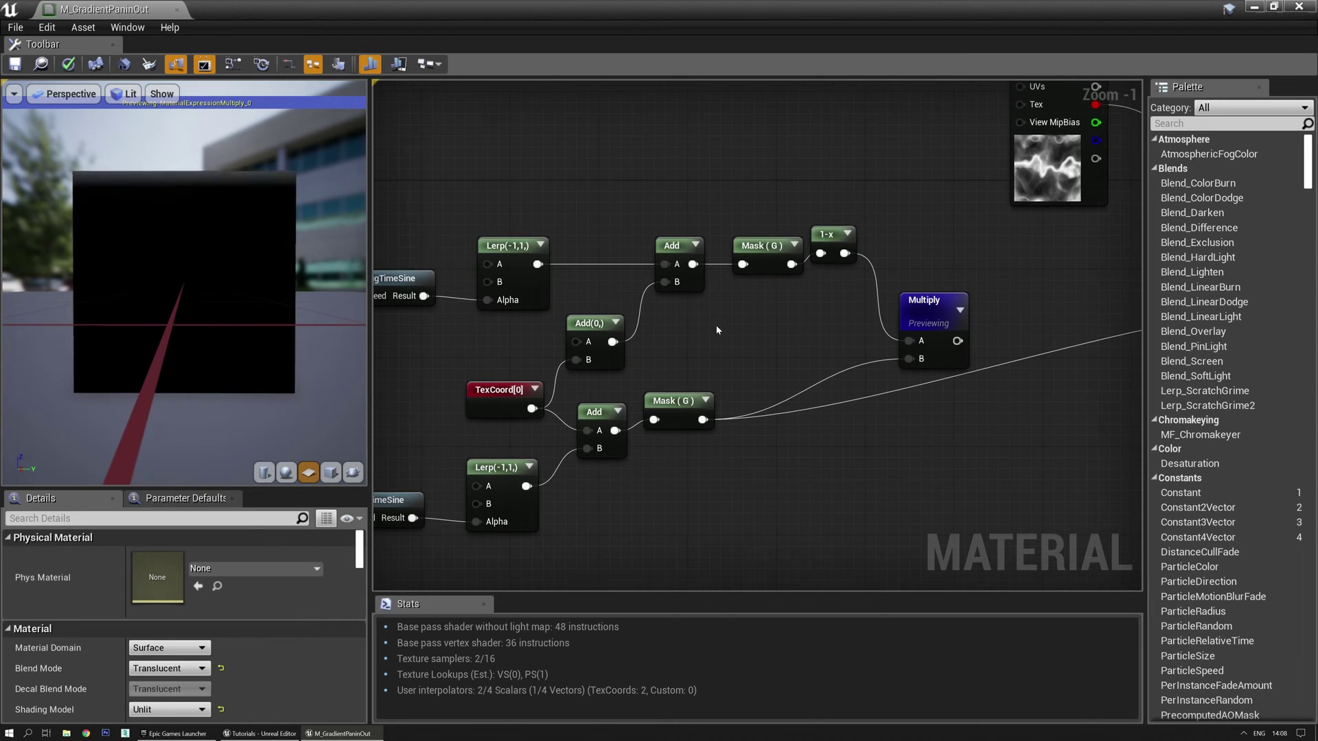
{"action": "right_click_drag", "start_coordinate": [826, 338], "coordinate": [546, 331]}
{"action": "left_click_drag", "start_coordinate": [674, 333], "coordinate": [1018, 302]}
{"action": "right_click_drag", "start_coordinate": [785, 409], "coordinate": [865, 436]}
{"action": "left_click_drag", "start_coordinate": [724, 327], "coordinate": [733, 316]}
{"action": "key", "text": "space"}
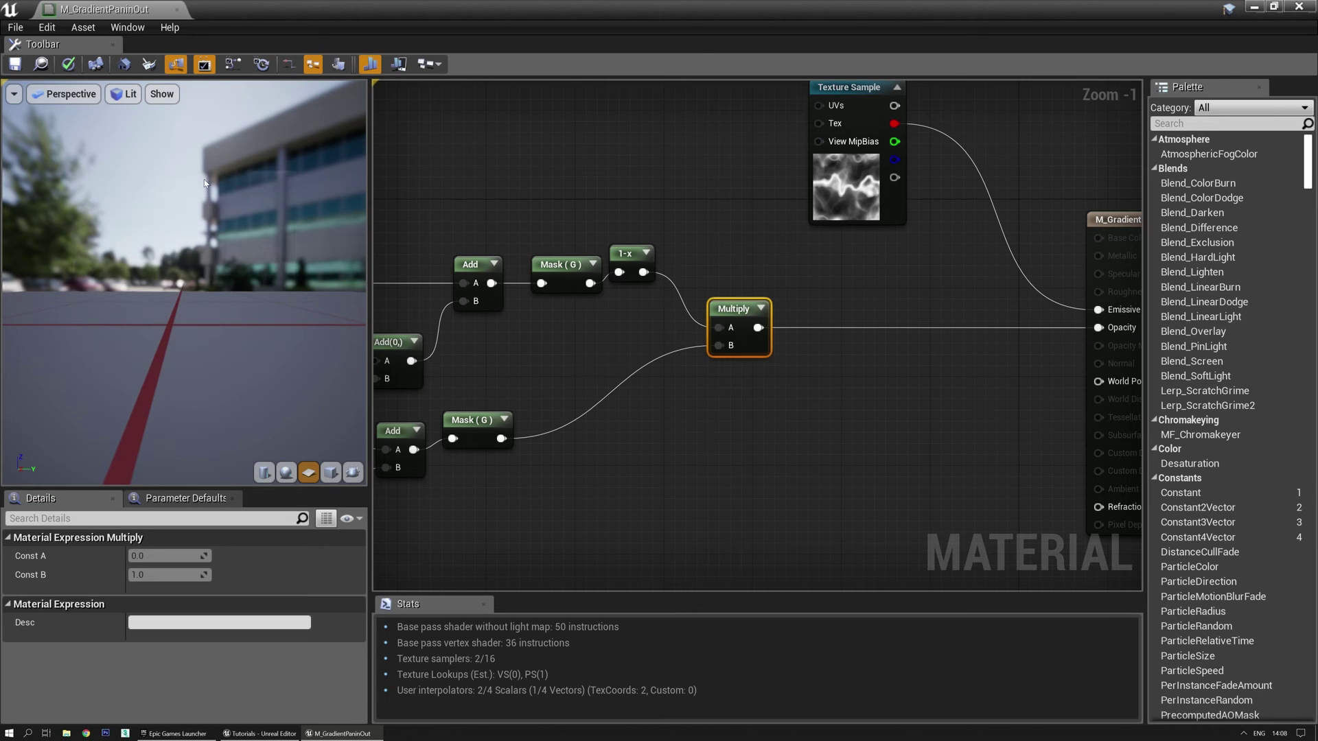
Bypass both masks by wiring the upper Add directly to 1-x and the lower Add directly to Multiply's B input
{"action": "right_click_drag", "start_coordinate": [588, 358], "coordinate": [716, 389]}
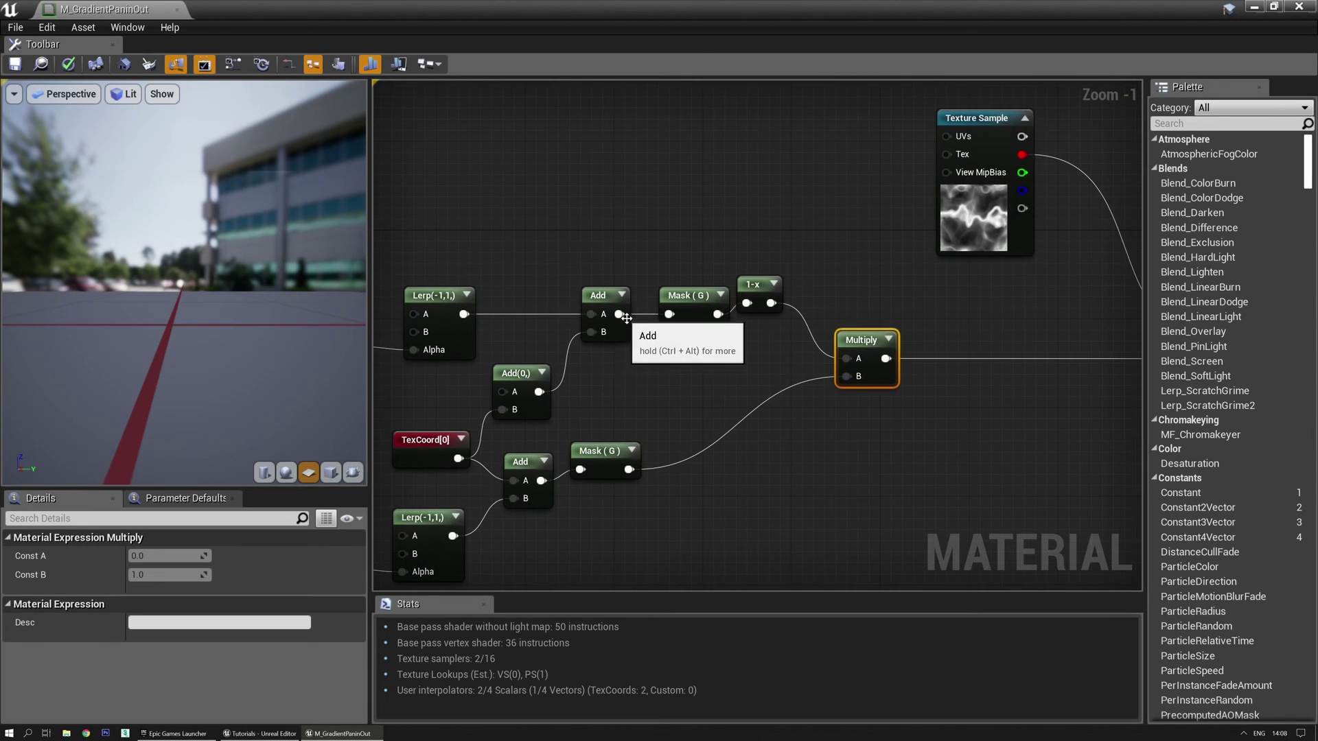
{"action": "left_click_drag", "start_coordinate": [733, 310], "coordinate": [746, 303]}
{"action": "left_click_drag", "start_coordinate": [541, 482], "coordinate": [851, 379]}
Move the upper Mask (G) after the Multiply, feed it the Multiply output and connect the mask to Opacity
{"action": "left_click_drag", "start_coordinate": [720, 308], "coordinate": [786, 408]}
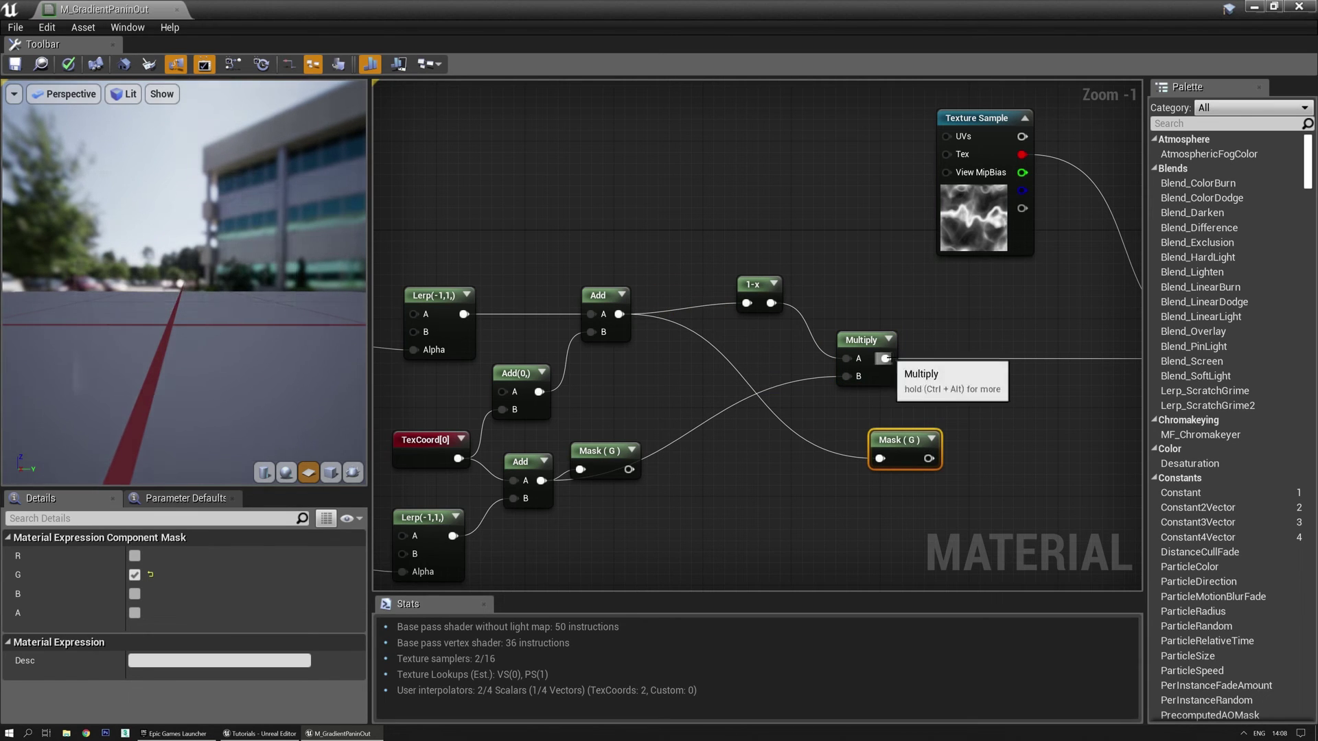
{"action": "left_click_drag", "start_coordinate": [889, 458], "coordinate": [881, 457]}
{"action": "right_click_drag", "start_coordinate": [951, 418], "coordinate": [682, 441]}
{"action": "left_click_drag", "start_coordinate": [659, 481], "coordinate": [700, 472]}
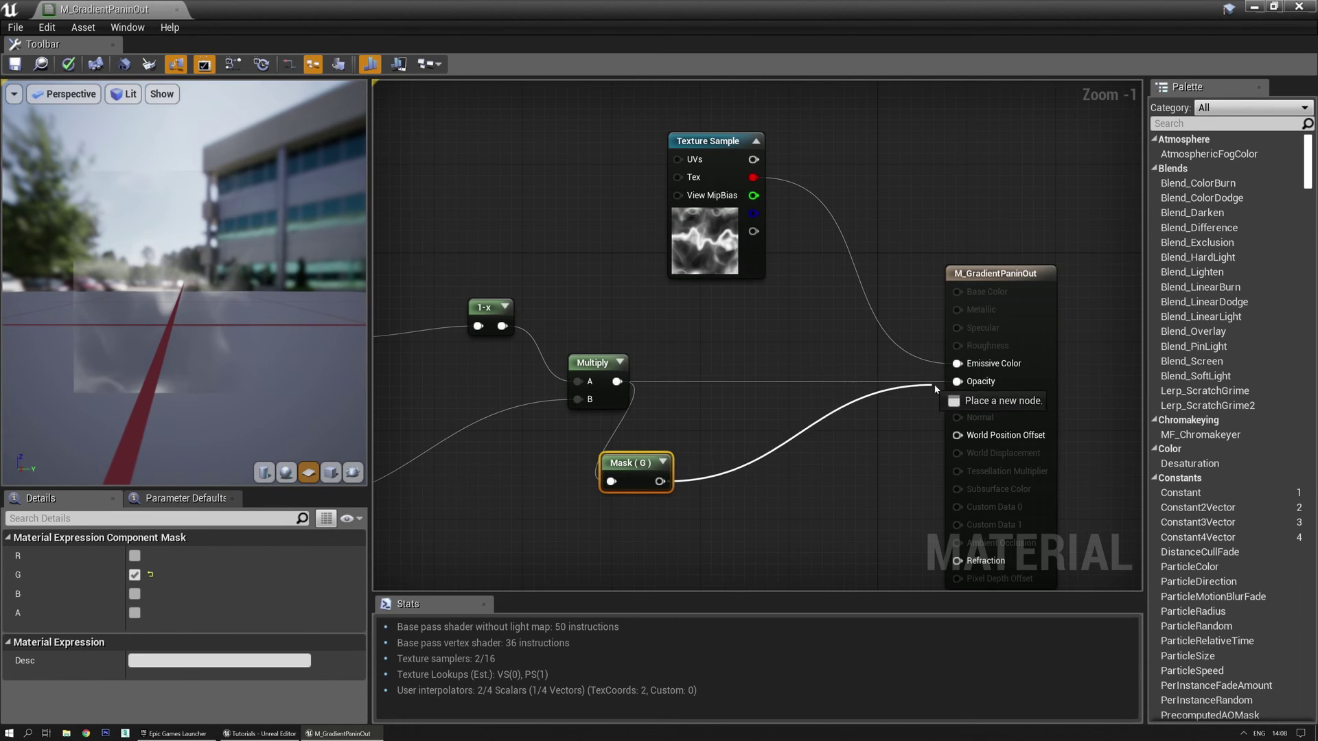
{"action": "left_click_drag", "start_coordinate": [954, 386], "coordinate": [957, 382]}
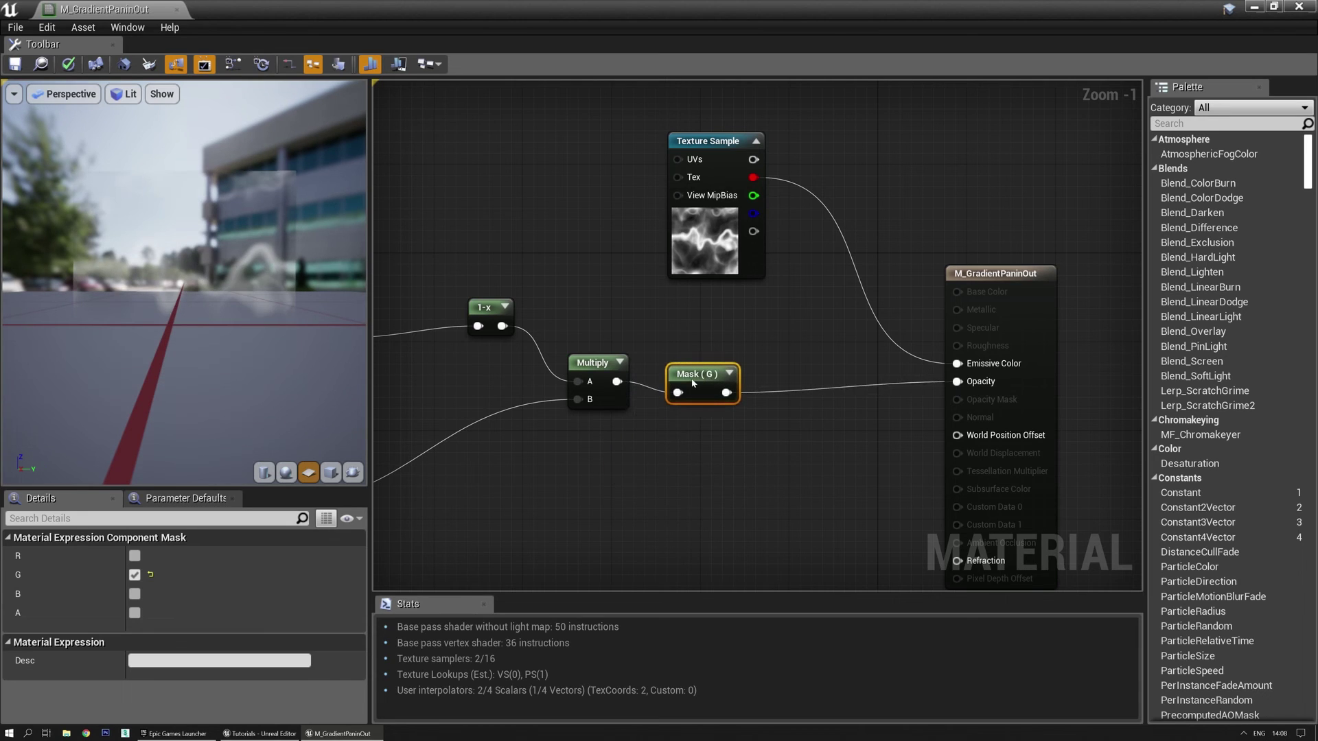
Delete the unused lower Mask (G) beside the lower Add node
{"action": "right_click_drag", "start_coordinate": [639, 459], "coordinate": [804, 399]}
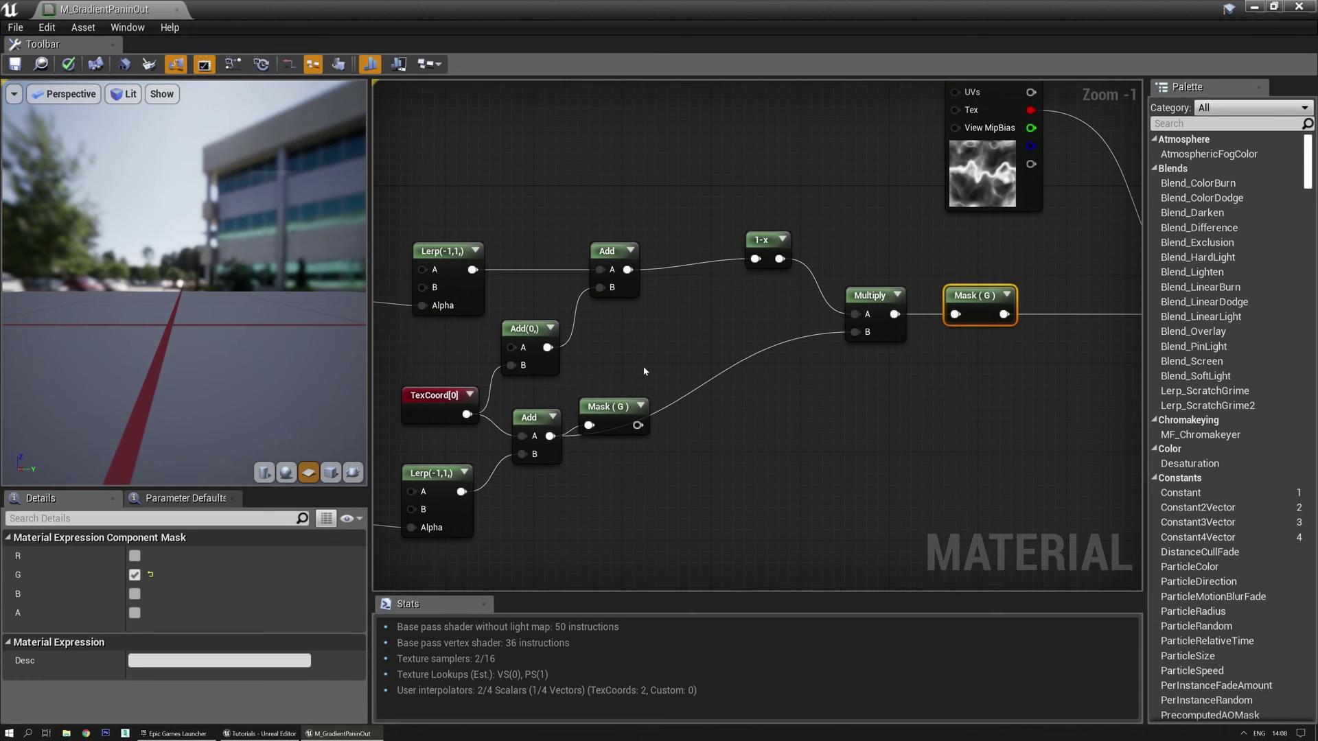
{"action": "key", "text": "Delete"}
{"action": "right_click_drag", "start_coordinate": [710, 424], "coordinate": [775, 428]}
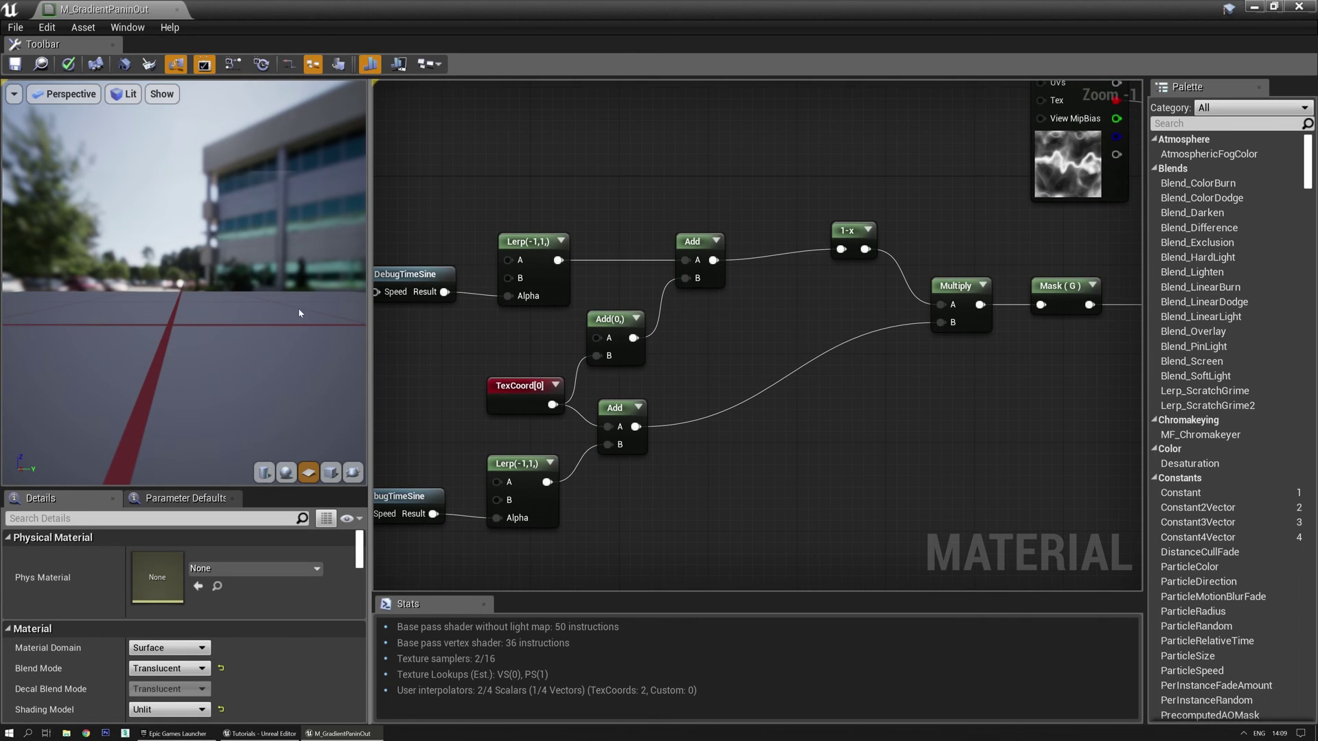
Set Const A to -0.5 on the Add node above TexCoord and preview the Mask (G) after the Multiply
{"action": "right_click_drag", "start_coordinate": [738, 359], "coordinate": [834, 392]}
{"action": "left_click", "coordinate": [710, 352]}
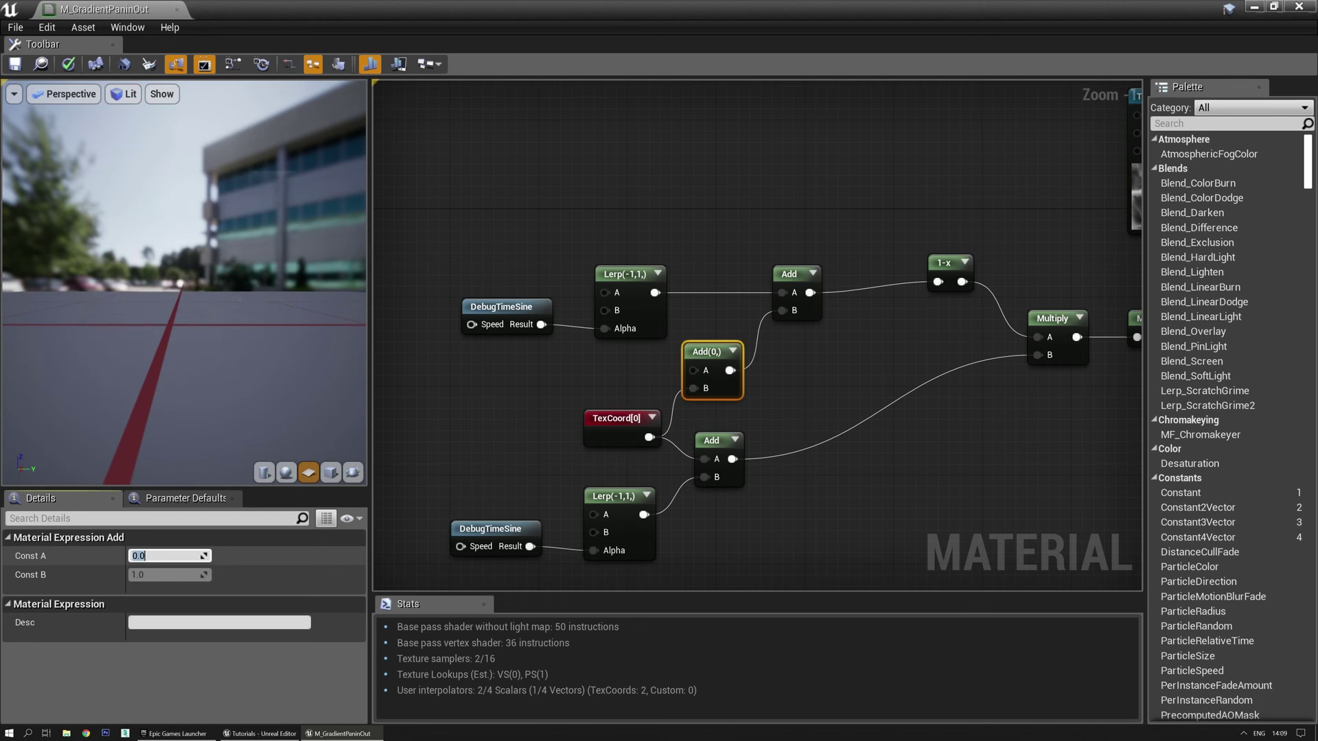
{"action": "type", "text": "-0.5"}
{"action": "key", "text": "Return"}
{"action": "right_click_drag", "start_coordinate": [892, 446], "coordinate": [664, 415]}
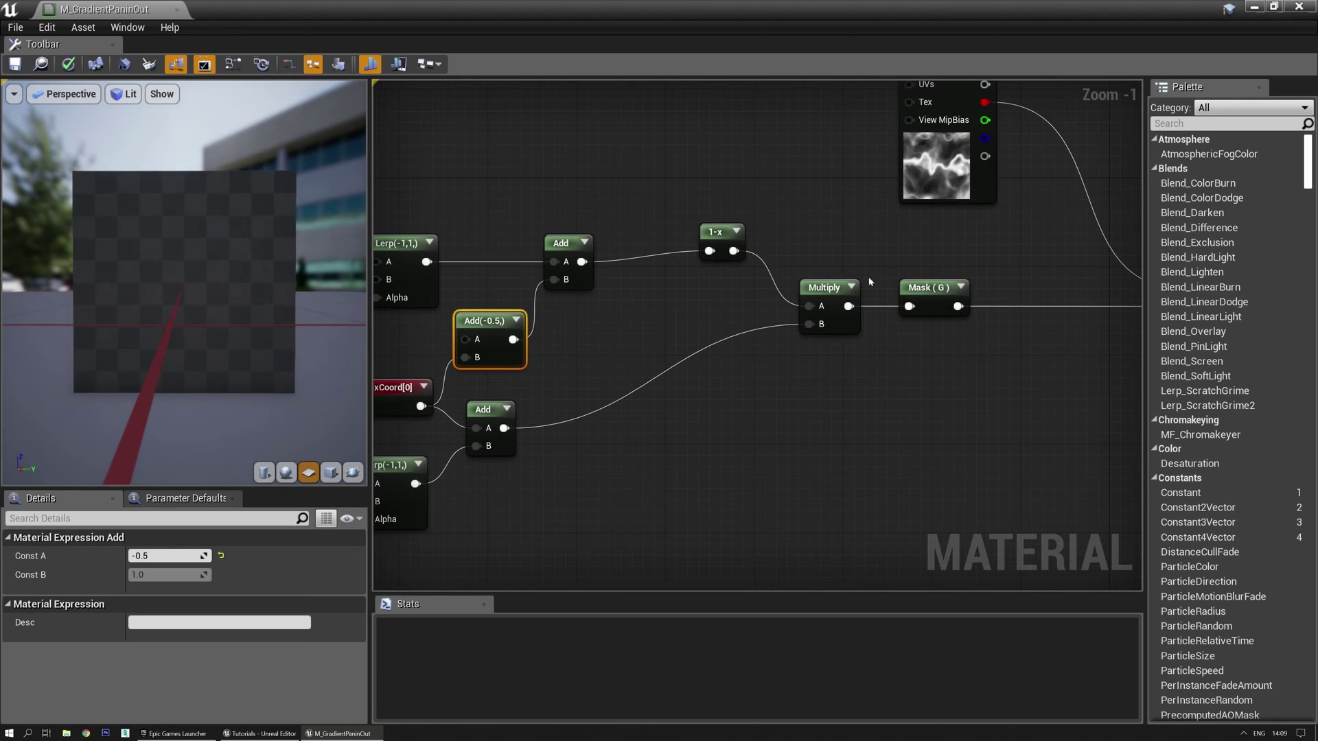
{"action": "left_click", "coordinate": [928, 291]}
{"action": "key", "text": "space"}
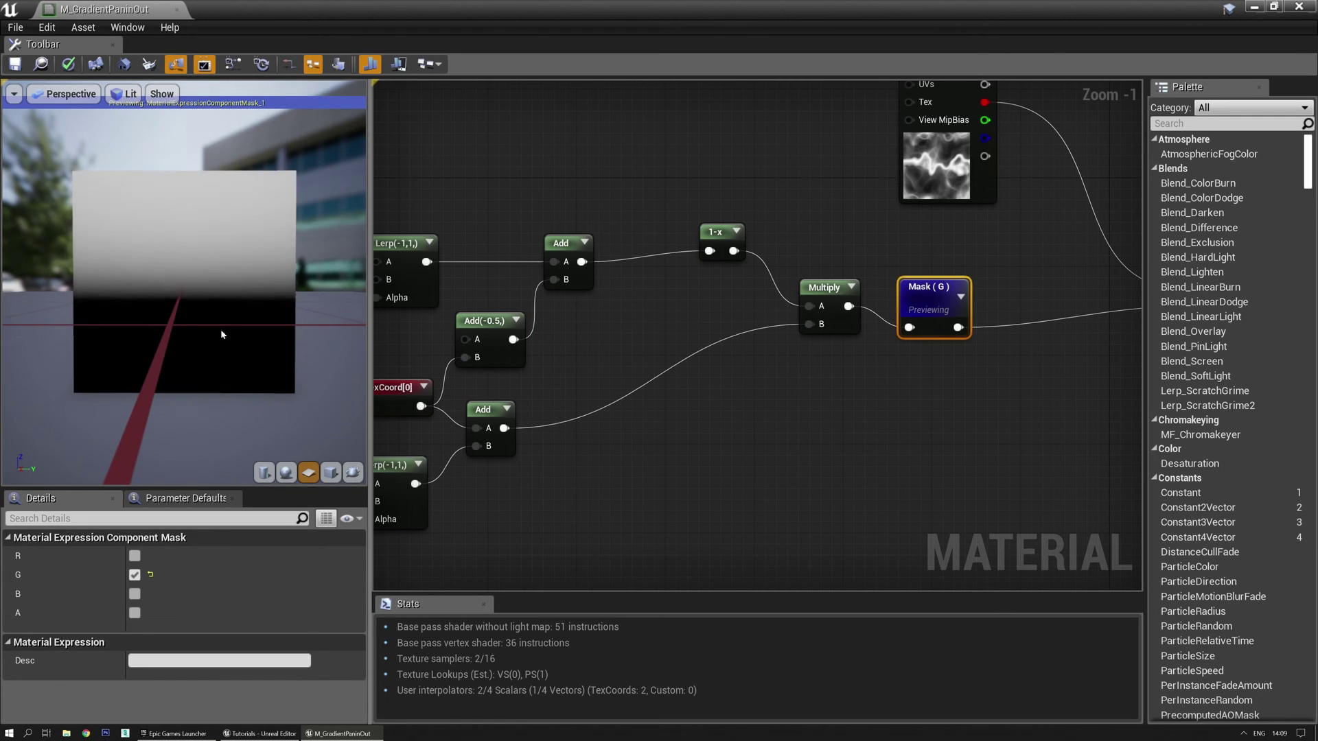
Set Const B of the upper Lerp node to 1.5
{"action": "right_click_drag", "start_coordinate": [376, 312], "coordinate": [746, 367]}
{"action": "left_click", "coordinate": [774, 303]}
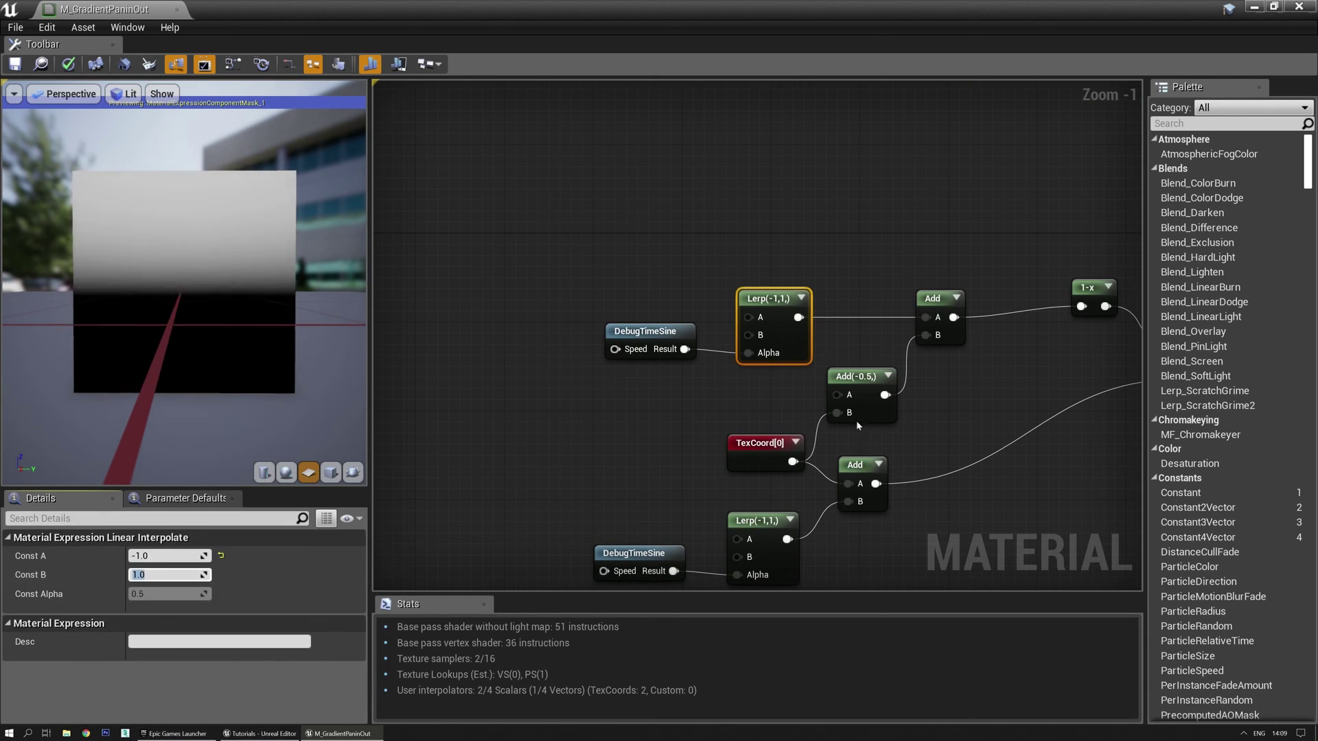
{"action": "left_click", "coordinate": [858, 380]}
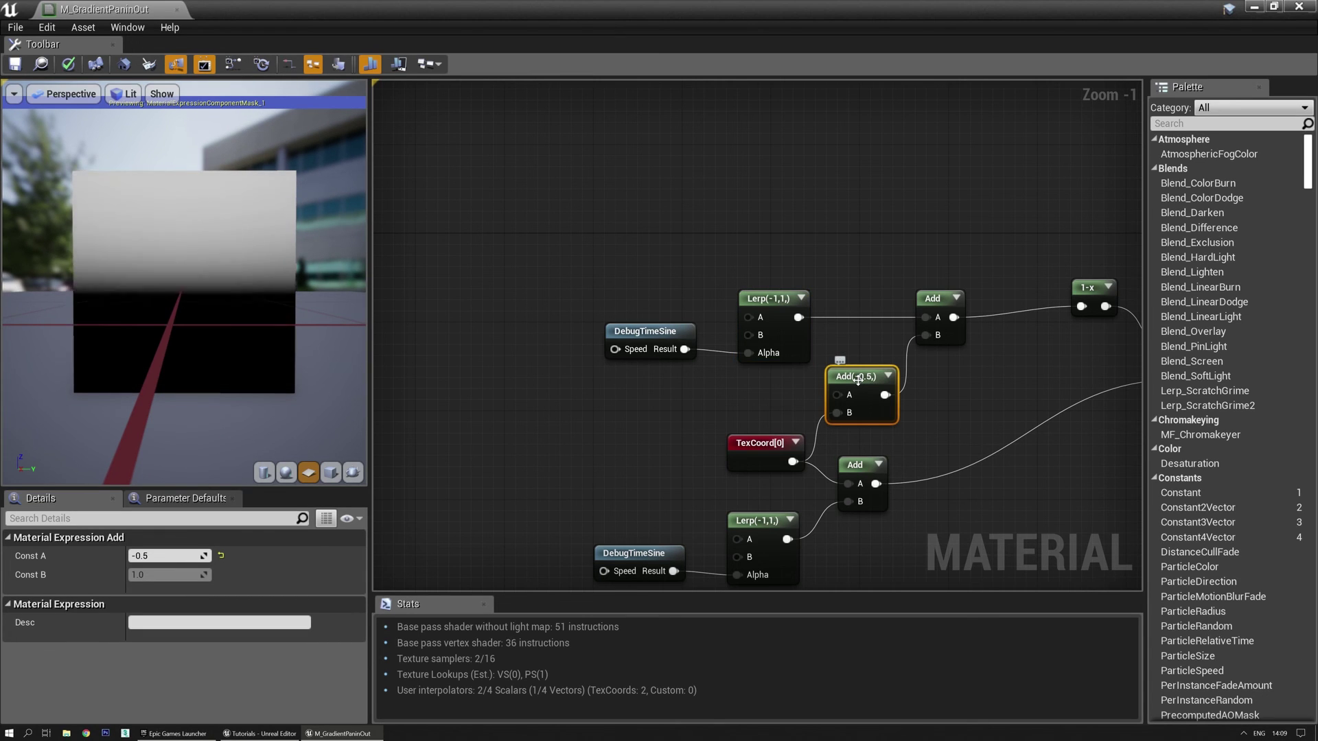
{"action": "left_click", "coordinate": [766, 315]}
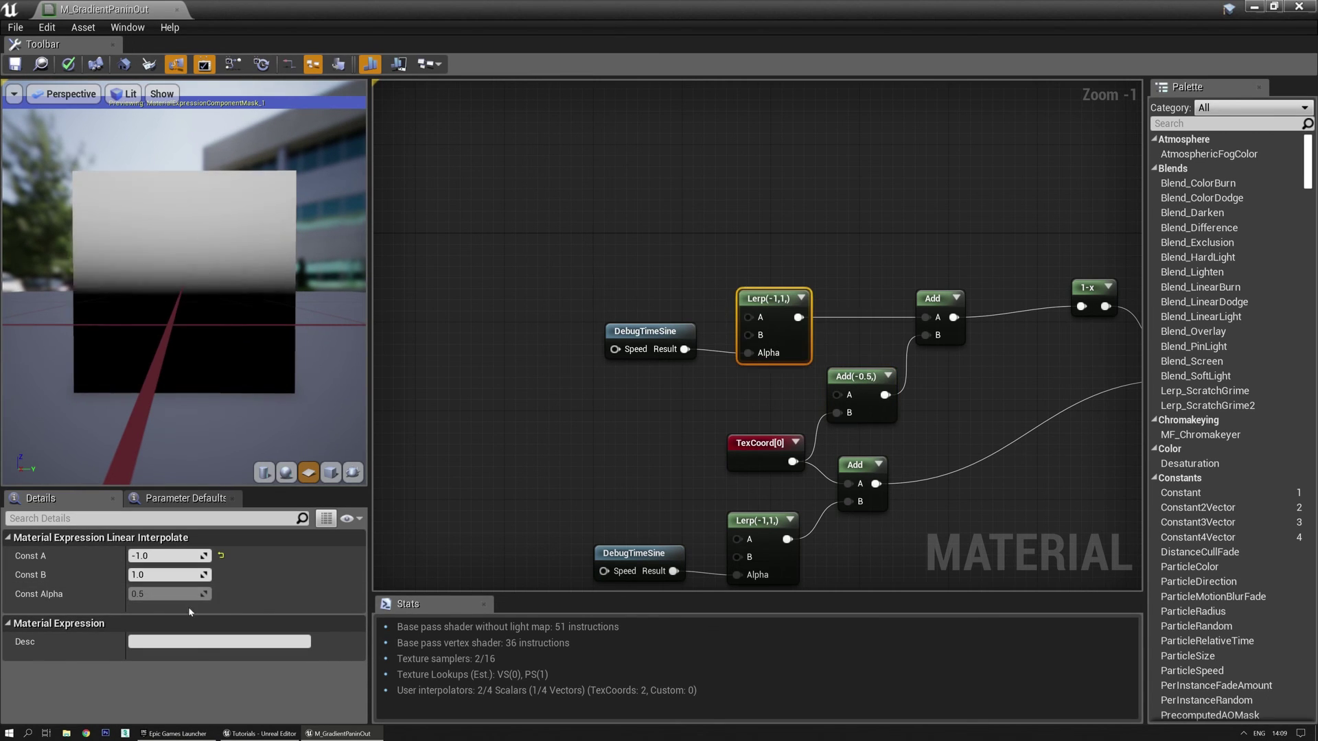
{"action": "left_click", "coordinate": [161, 576]}
{"action": "left_click", "coordinate": [162, 580]}
{"action": "key", "text": "BackSpace"}
{"action": "type", "text": "5"}
{"action": "key", "text": "Return"}
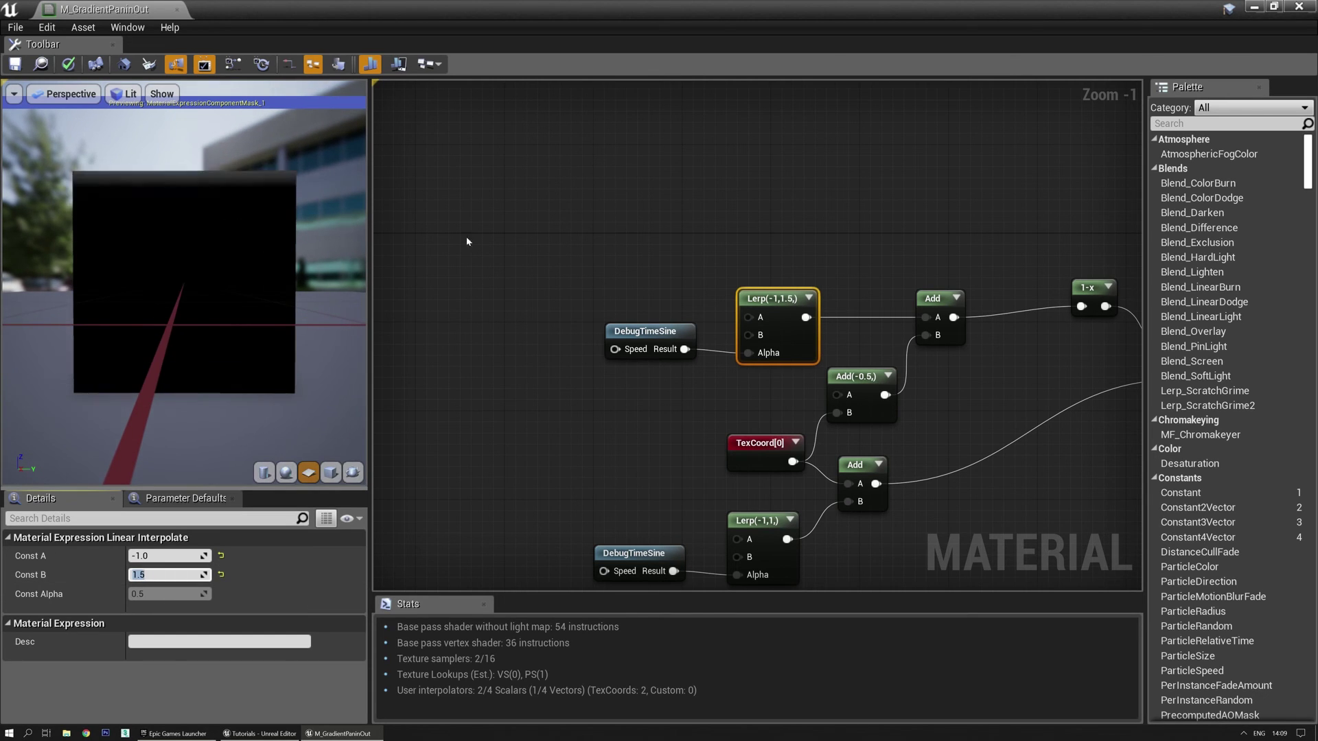
Stop previewing the Mask (G) after the Multiply to view the whole material
{"action": "right_click_drag", "start_coordinate": [984, 318], "coordinate": [524, 224]}
{"action": "left_click", "coordinate": [841, 249]}
{"action": "key", "text": "space"}
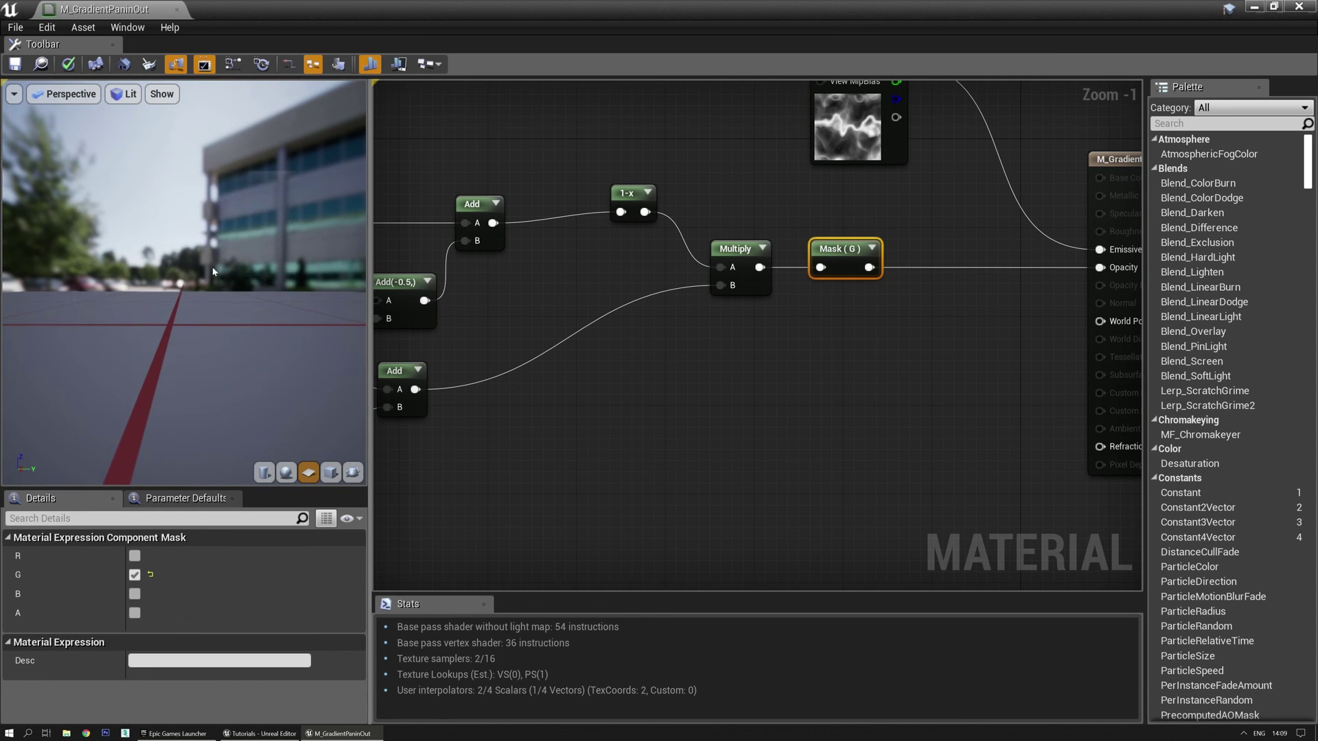
Add a Panner node, connect it to the Texture Sample's UVs input and align it beside the texture
{"action": "right_click_drag", "start_coordinate": [660, 82], "coordinate": [686, 343]}
{"action": "right_click", "coordinate": [685, 343]}
{"action": "type", "text": "panner"}
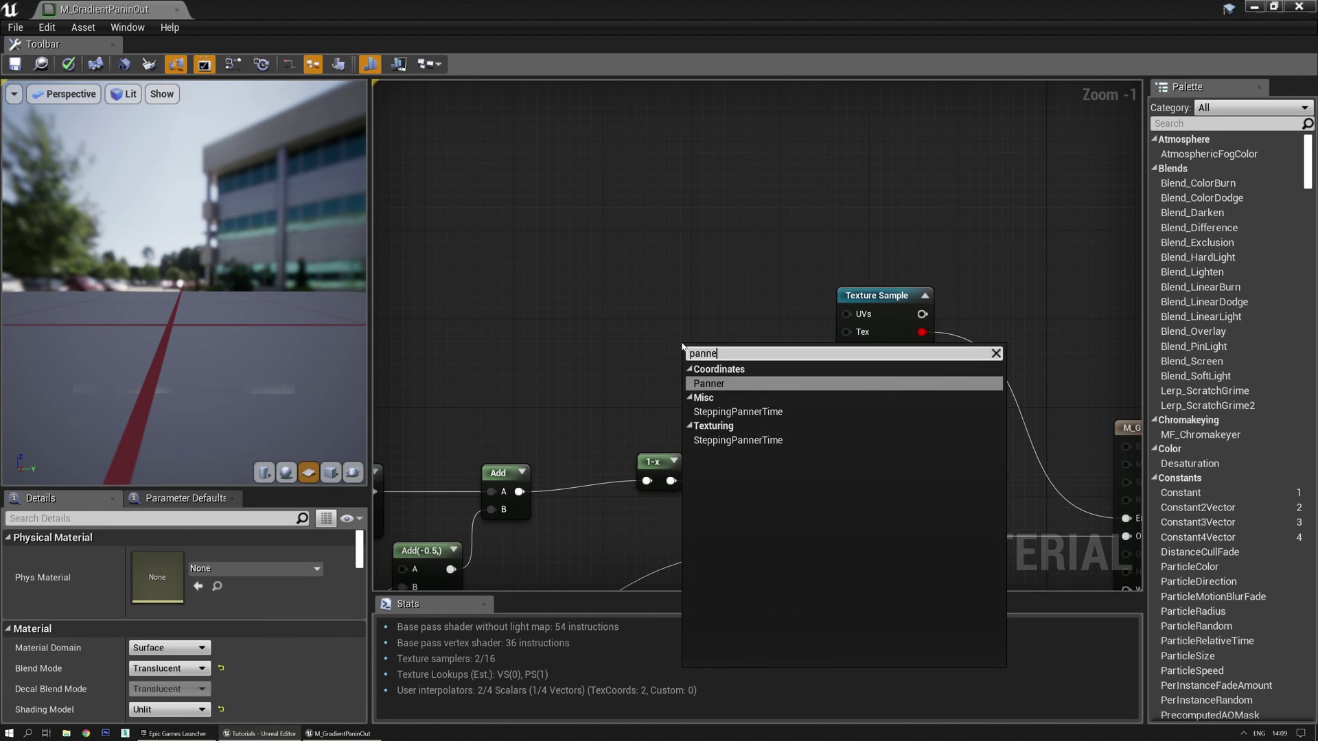
{"action": "key", "text": "Return"}
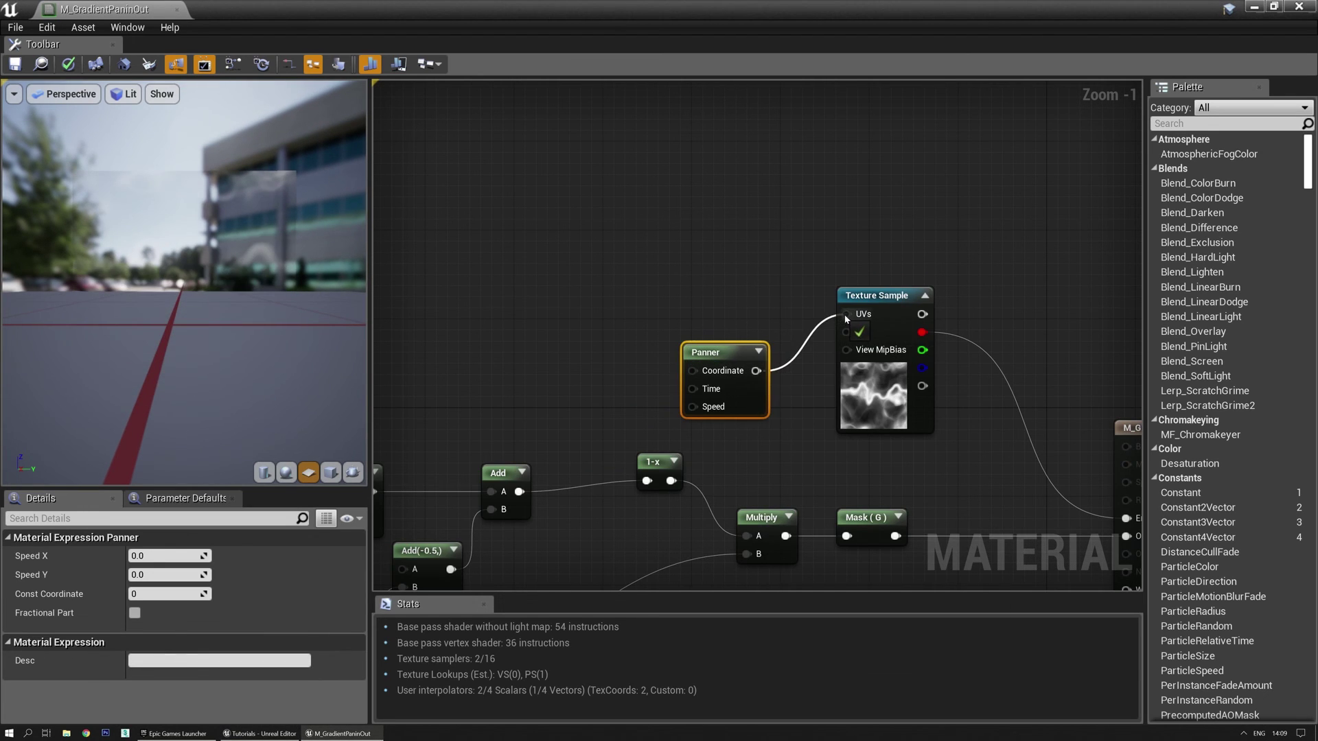
{"action": "left_click_drag", "start_coordinate": [707, 352], "coordinate": [739, 306]}
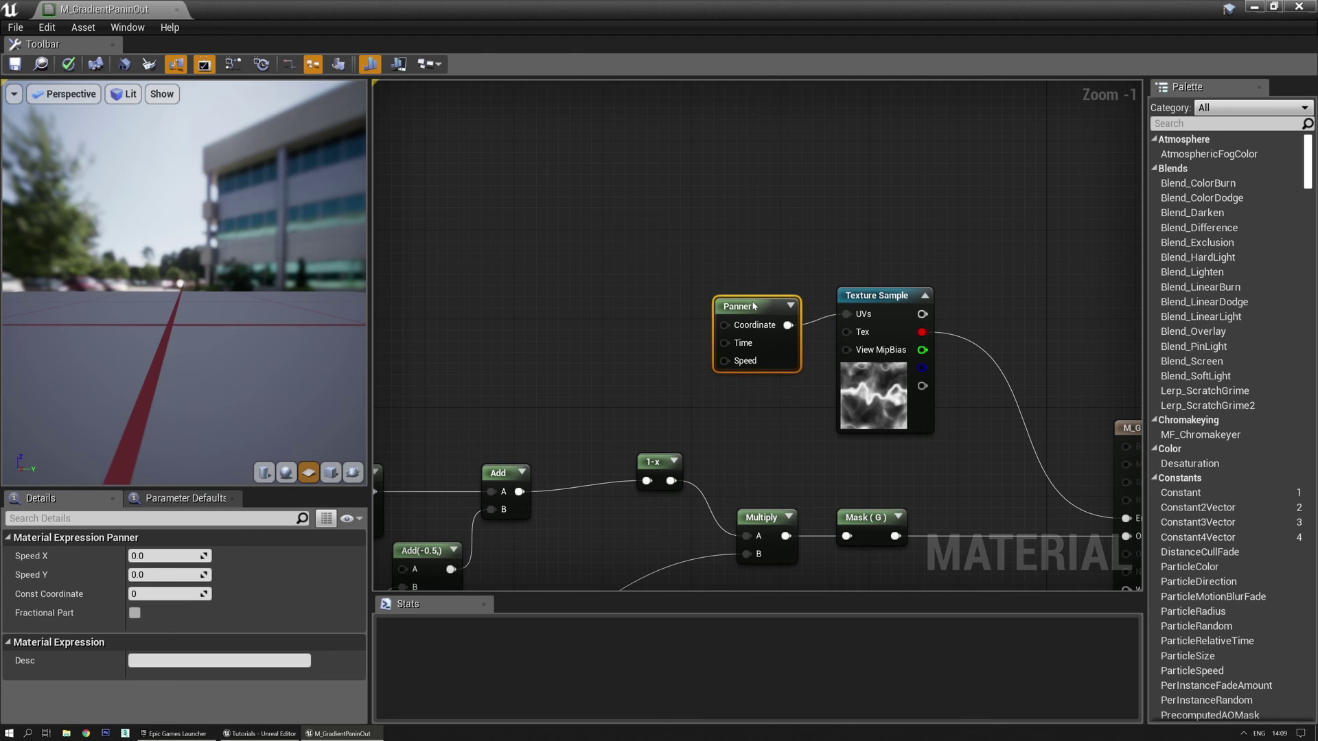
Set the Panner's Speed X to 0.1 and Speed Y to 0.33
{"action": "left_click", "coordinate": [157, 557]}
{"action": "type", "text": "0.1"}
{"action": "key", "text": "Tab"}
{"action": "type", "text": "0.33"}
{"action": "key", "text": "Return"}
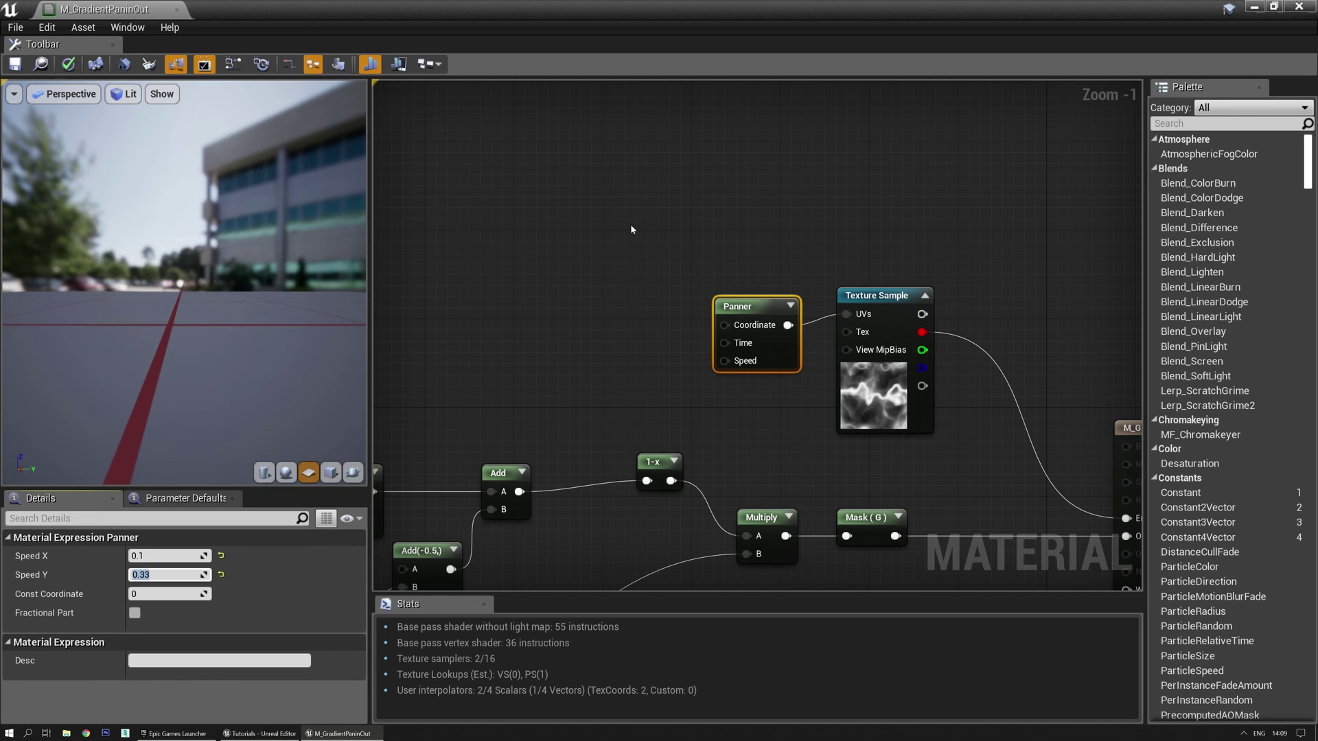
Set the TexCoord node's VTiling to 2
{"action": "right_click_drag", "start_coordinate": [579, 303], "coordinate": [654, 206]}
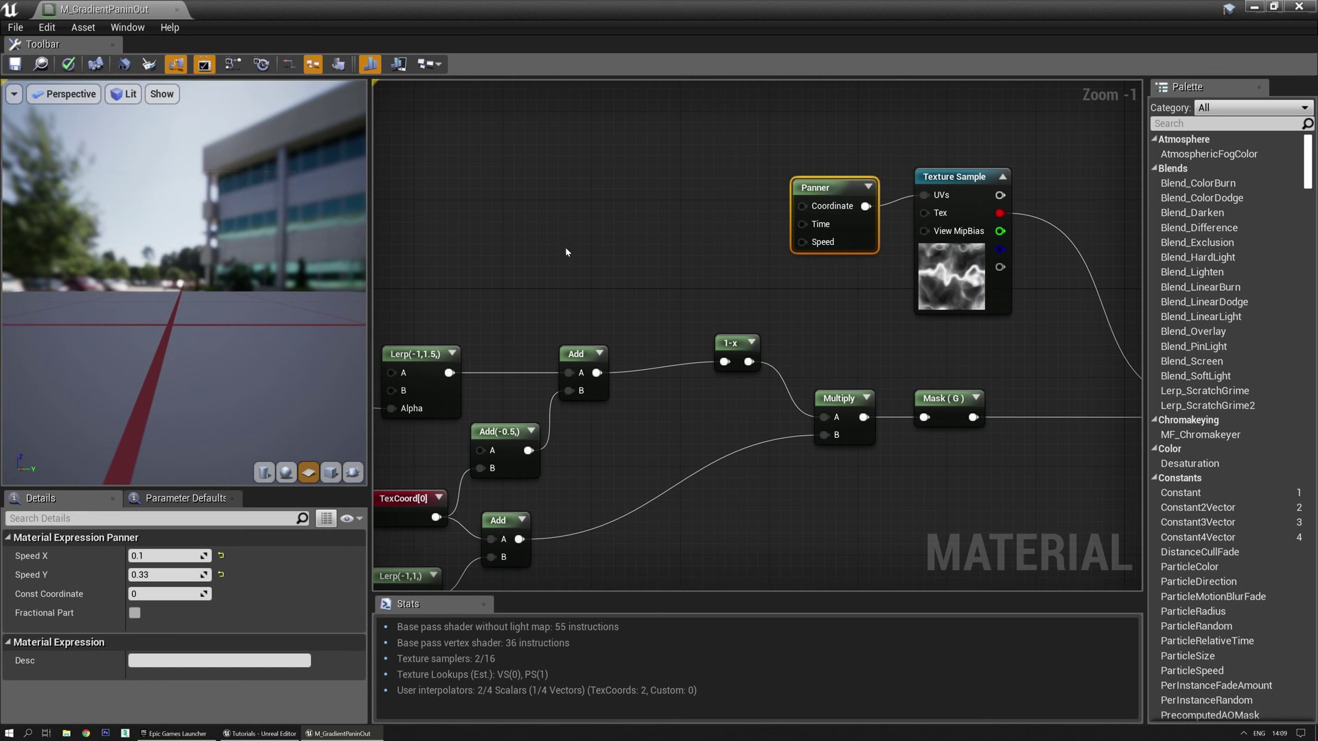
{"action": "scroll", "coordinate": [742, 156], "scroll_direction": "down", "scroll_amount": 1}
{"action": "right_click_drag", "start_coordinate": [569, 246], "coordinate": [702, 204]}
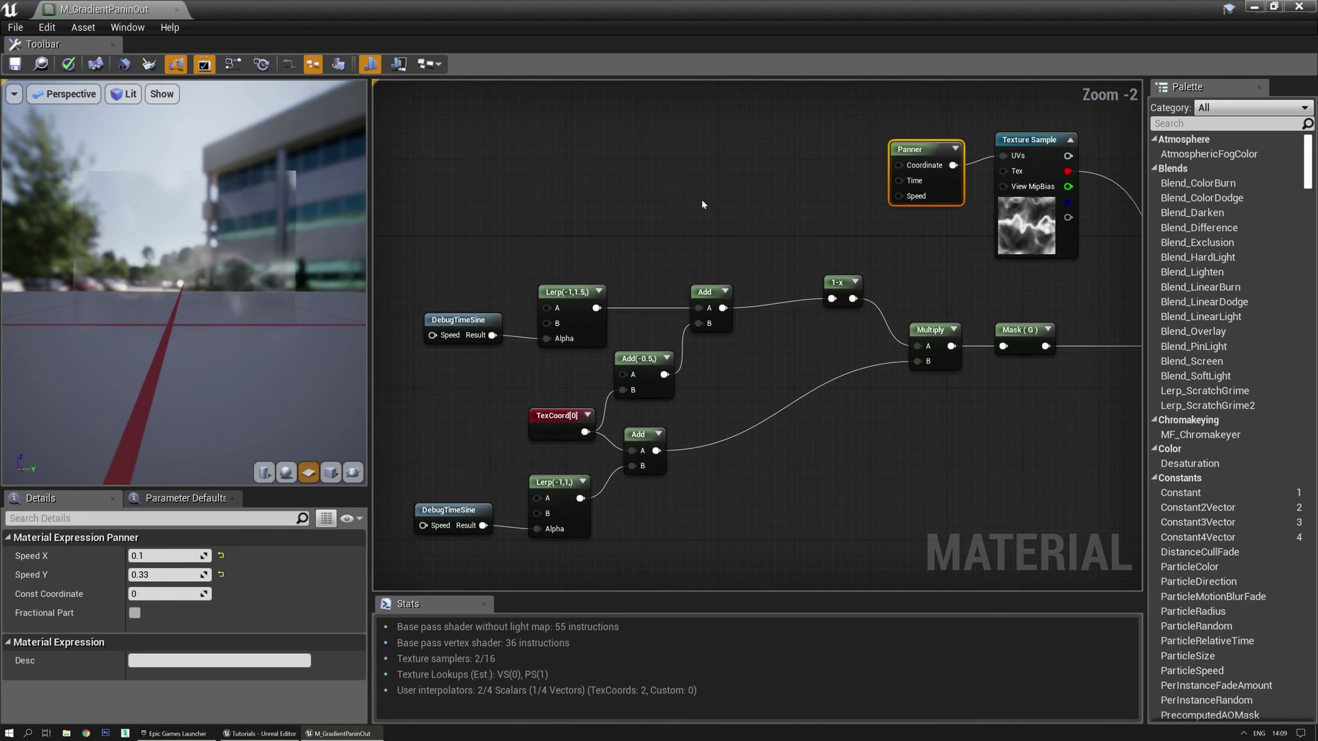
{"action": "left_click", "coordinate": [557, 415]}
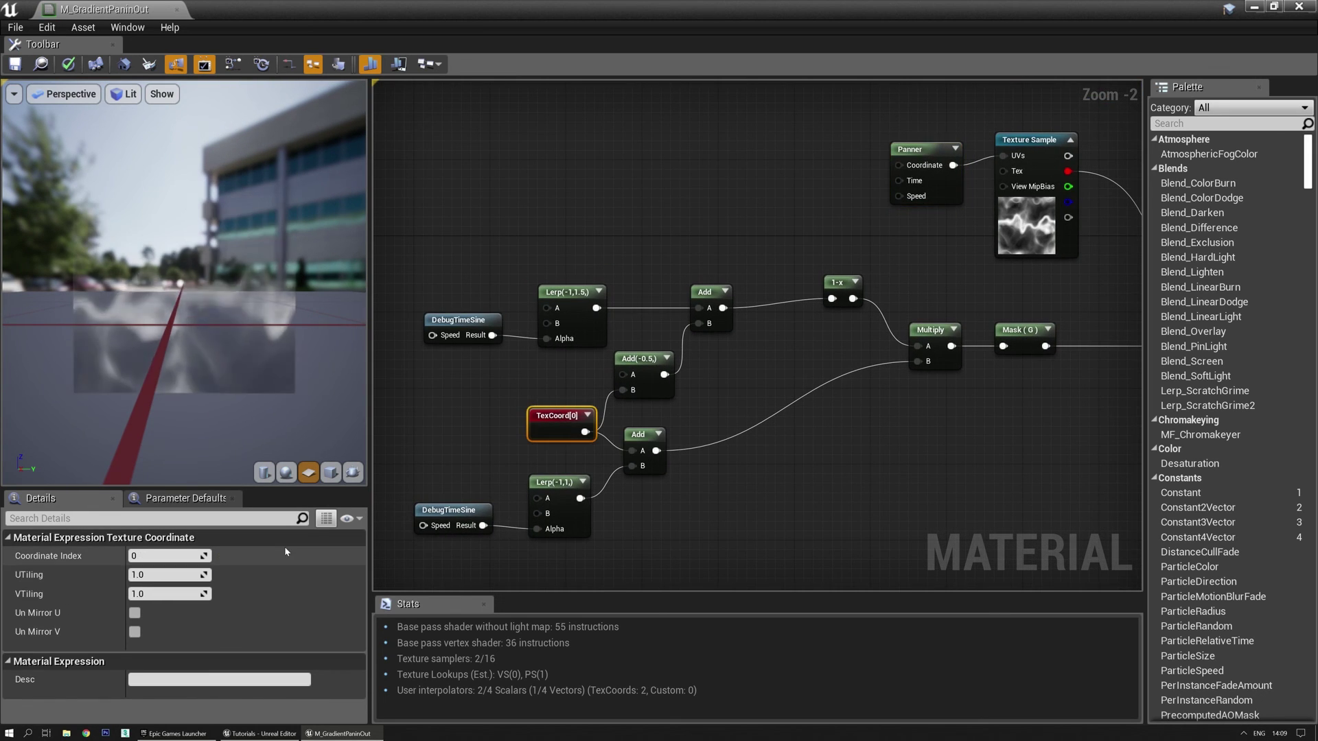
{"action": "left_click", "coordinate": [170, 594]}
{"action": "type", "text": "2"}
{"action": "key", "text": "Return"}
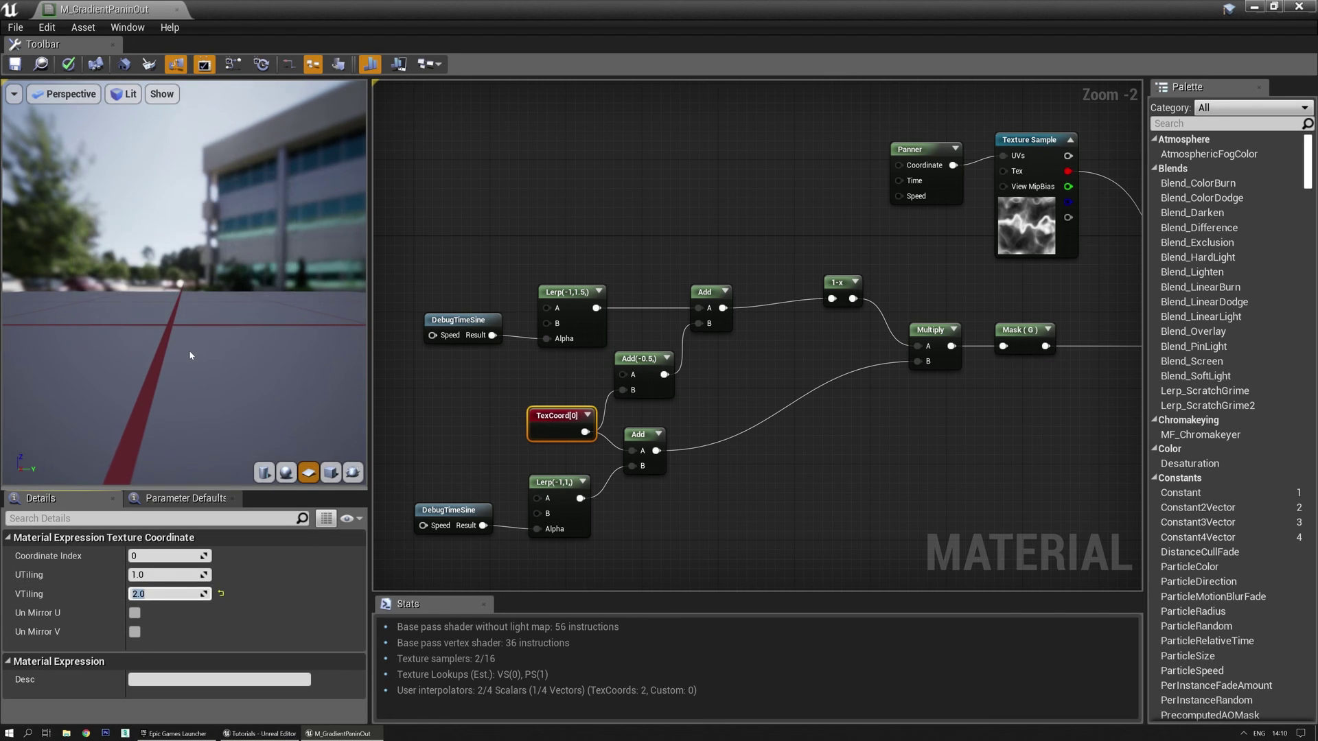
Preview the Mask (G) after the Multiply and set the TexCoord node's VTiling to 0.5
{"action": "right_click_drag", "start_coordinate": [947, 400], "coordinate": [817, 355]}
{"action": "left_click", "coordinate": [890, 284]}
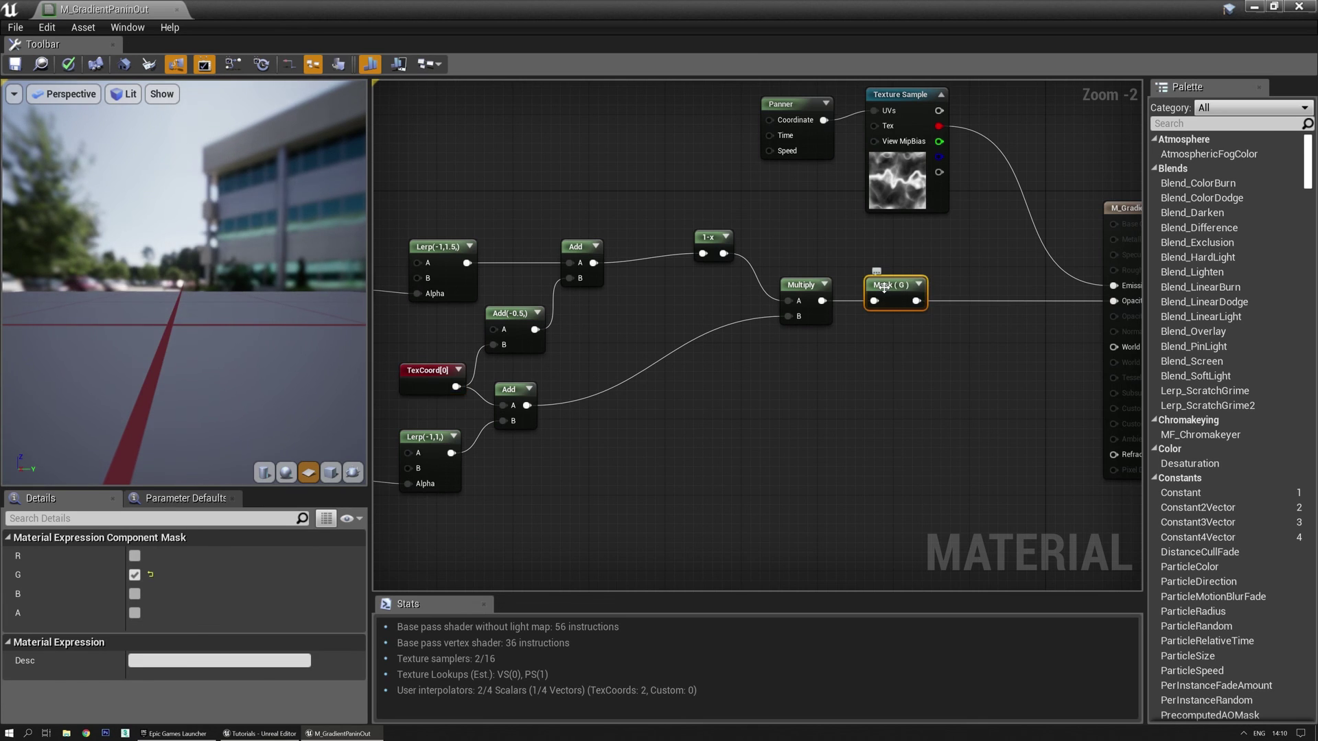
{"action": "key", "text": "space"}
{"action": "right_click_drag", "start_coordinate": [648, 458], "coordinate": [800, 451]}
{"action": "left_click", "coordinate": [577, 365]}
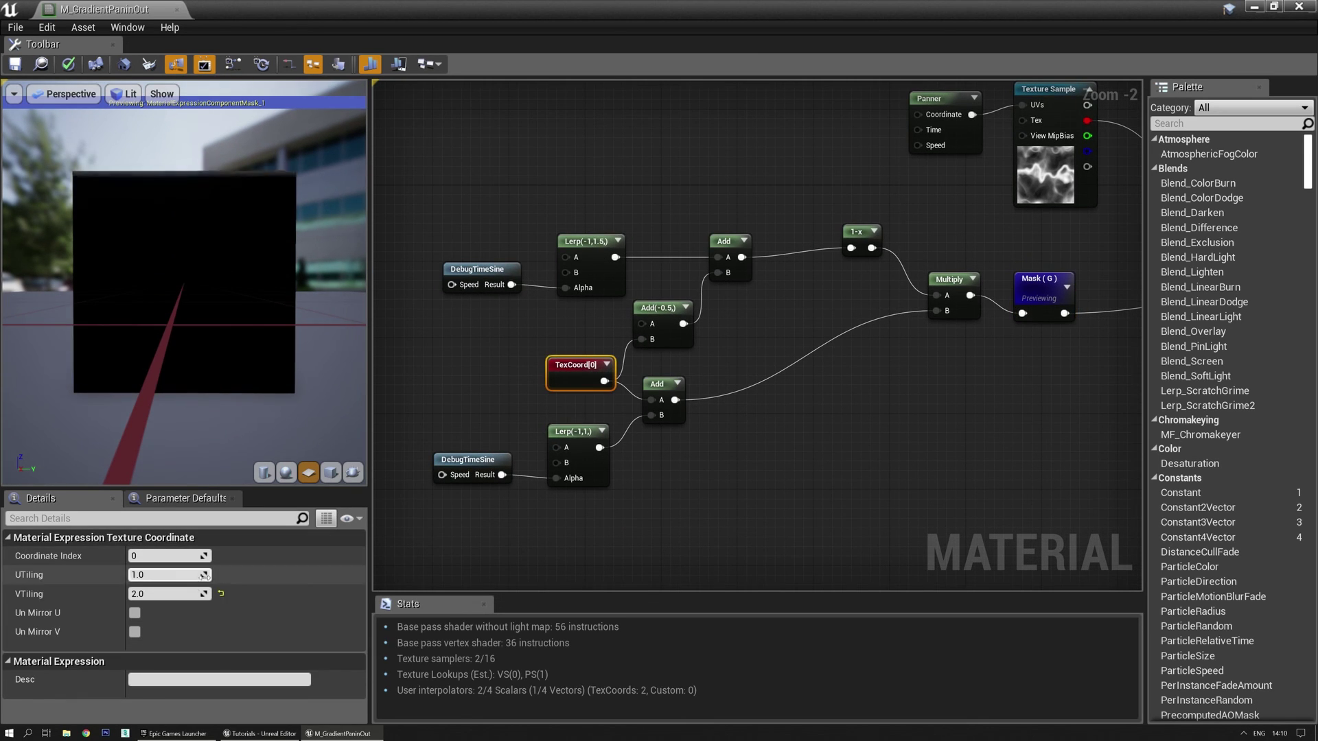
{"action": "type", "text": "0.5"}
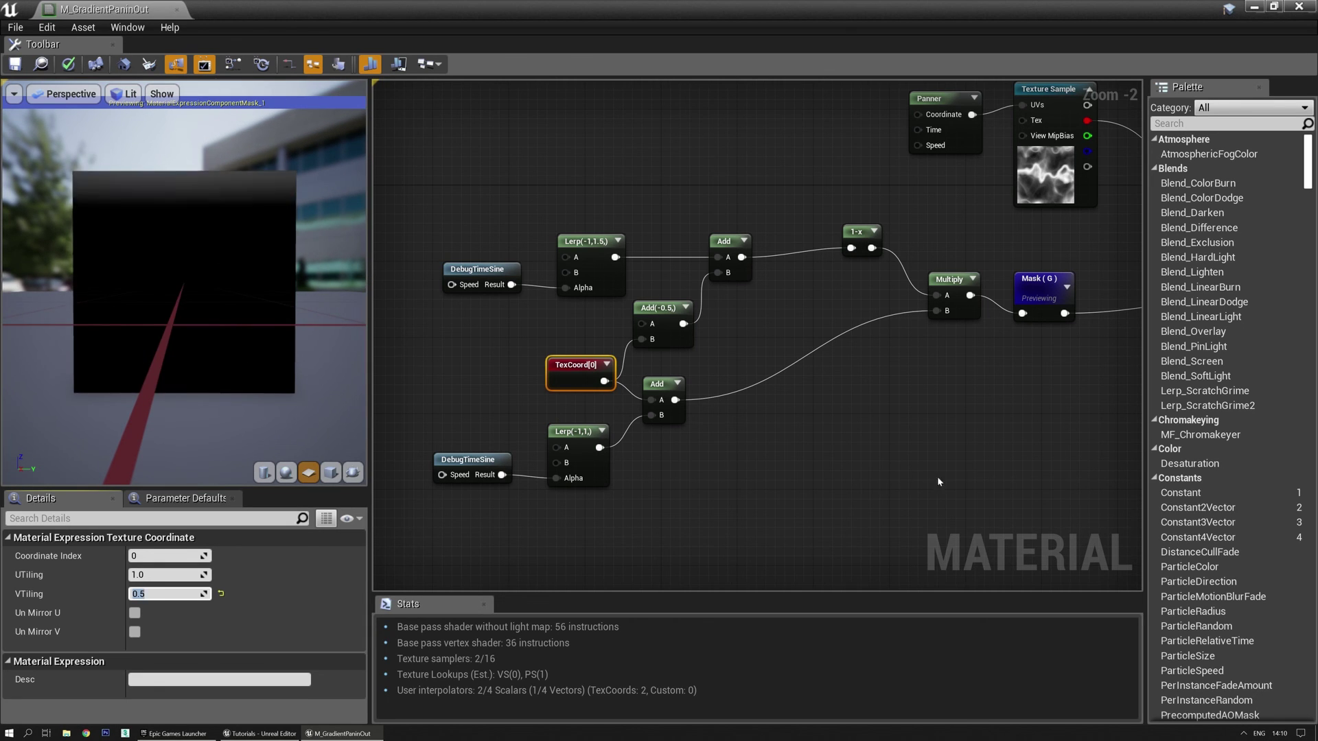
Turn off the preview of the final Mask (G) and view the finished material graph
{"action": "right_click_drag", "start_coordinate": [954, 475], "coordinate": [727, 465]}
{"action": "right_click_drag", "start_coordinate": [759, 366], "coordinate": [884, 422]}
{"action": "right_click", "coordinate": [929, 315]}
{"action": "left_click", "coordinate": [964, 340]}
{"action": "scroll", "coordinate": [884, 422], "scroll_direction": "down", "scroll_amount": 2}
{"action": "scroll", "coordinate": [695, 378], "scroll_direction": "up", "scroll_amount": 1}
{"action": "right_click_drag", "start_coordinate": [694, 377], "coordinate": [783, 441]}
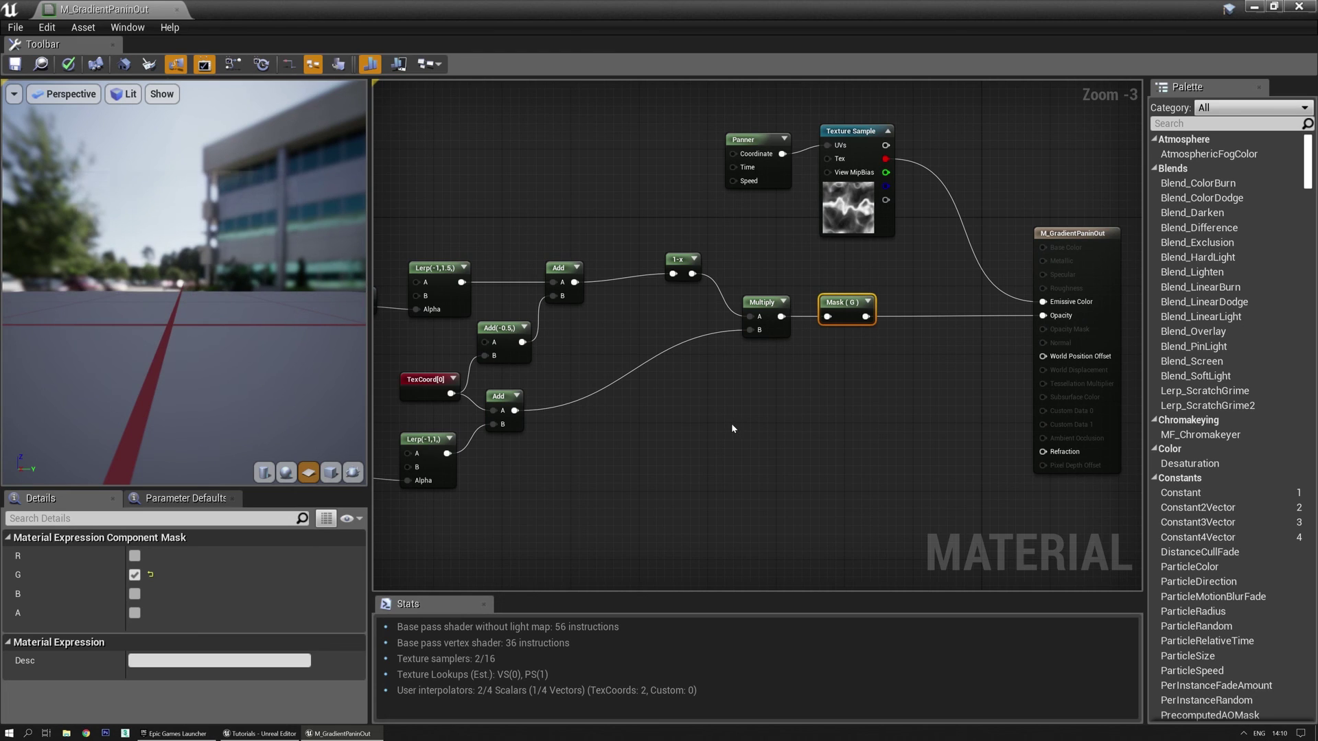